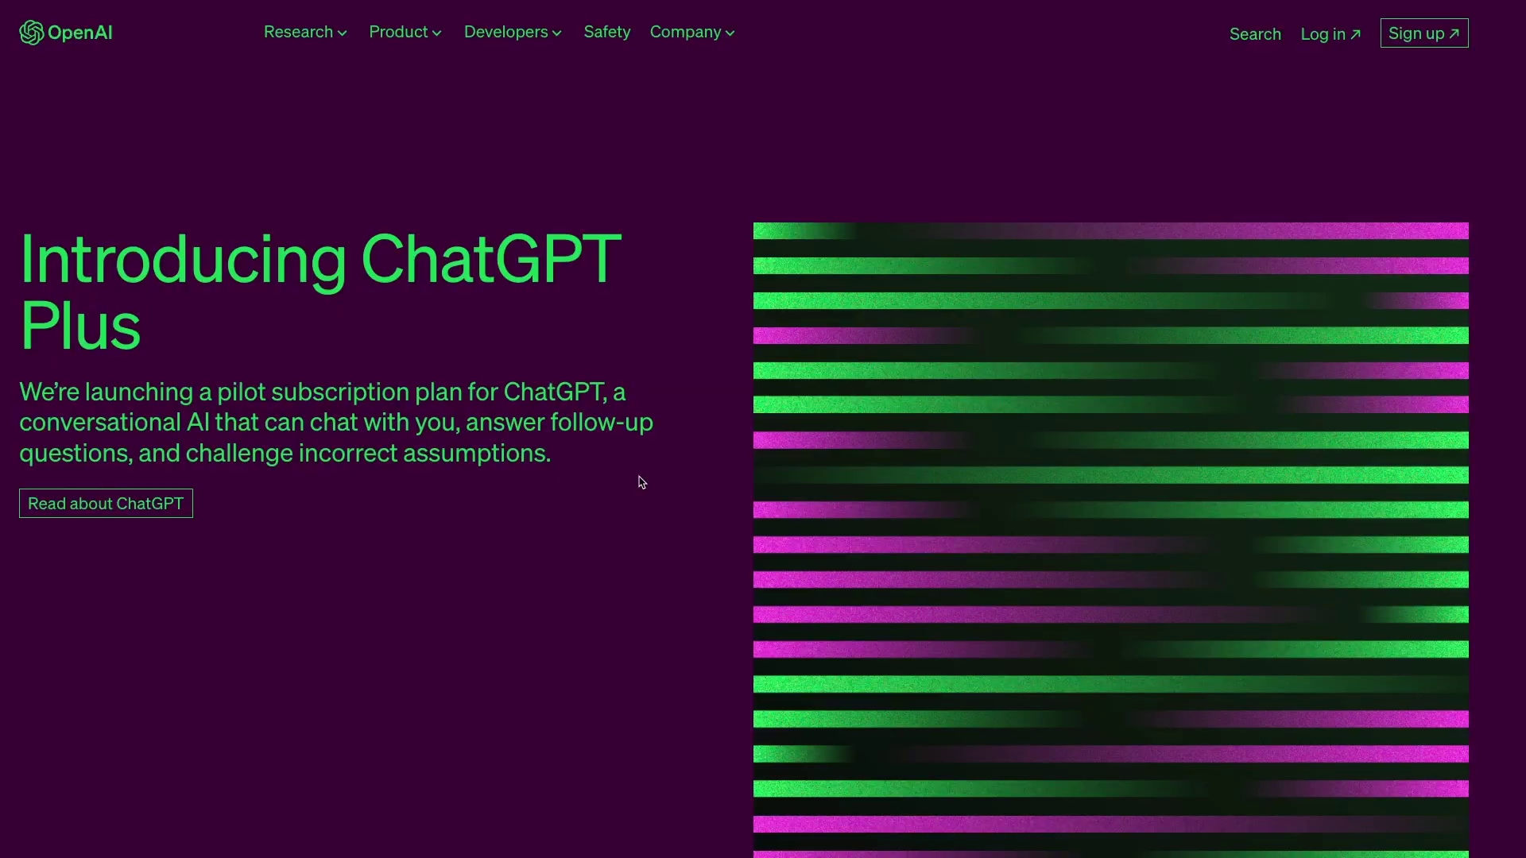
Scroll to the ChatGPT Plus benefits, then show GPT-4's Default and Plugins modes in ChatGPT.
scroll(641, 482, down, 10)
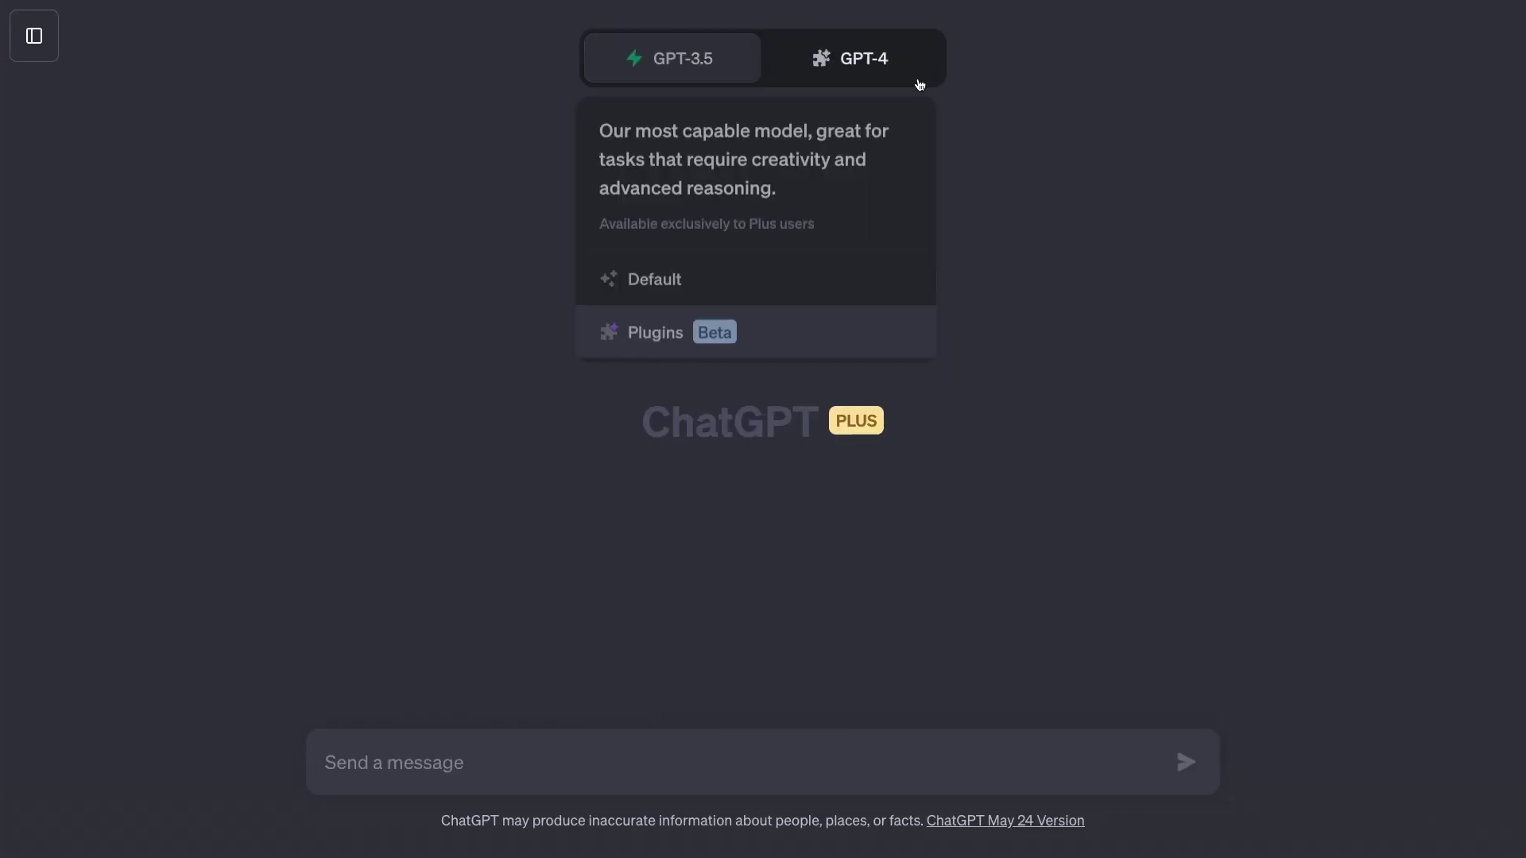
click(1054, 77)
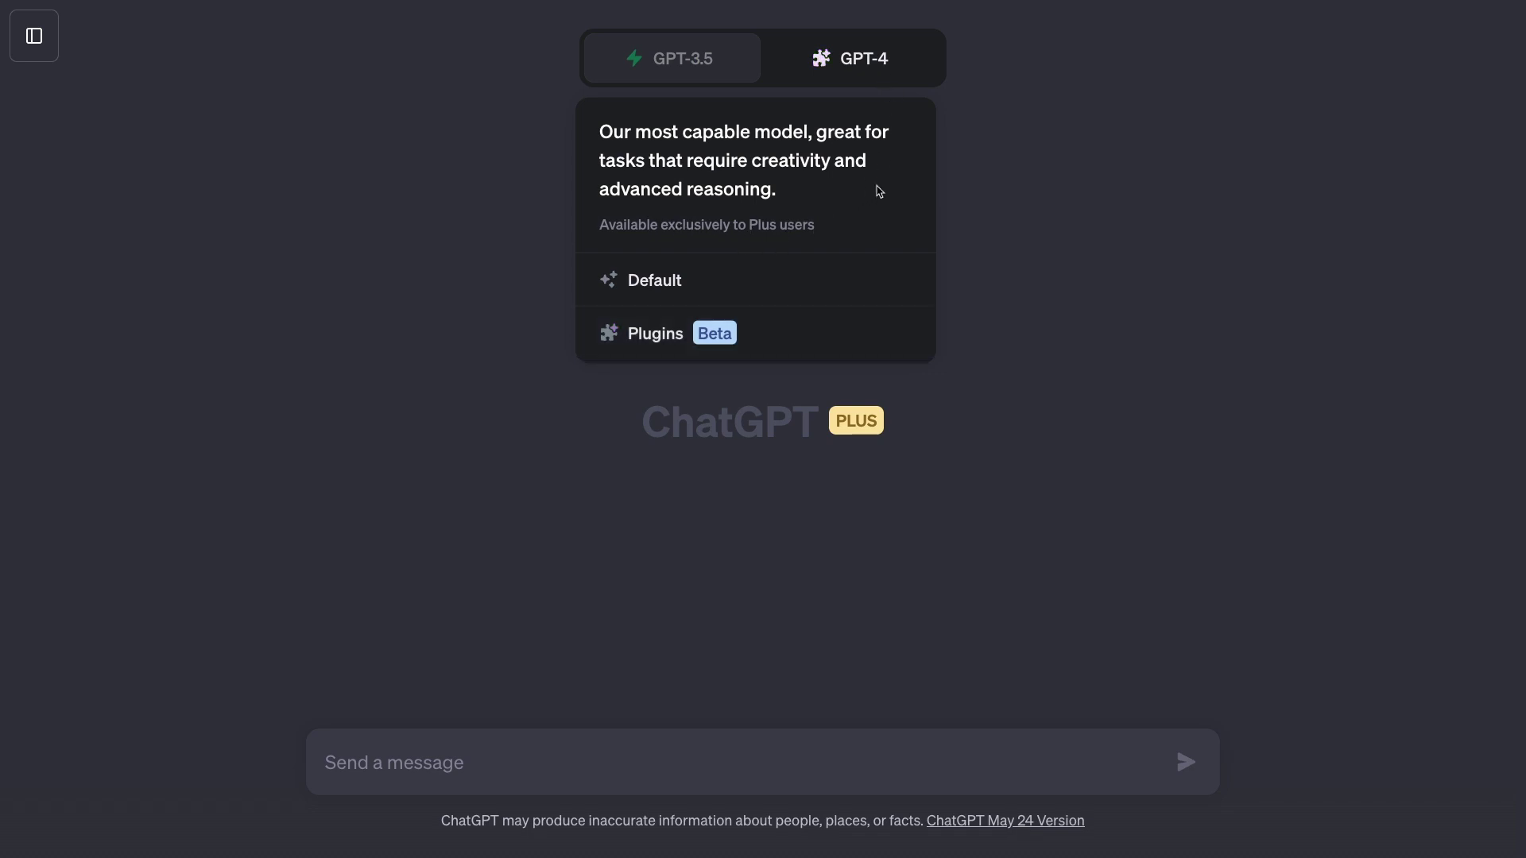
Choose GPT-4 Plugins mode and view the Free versus Plus ($20/mo) plan comparison.
click(863, 338)
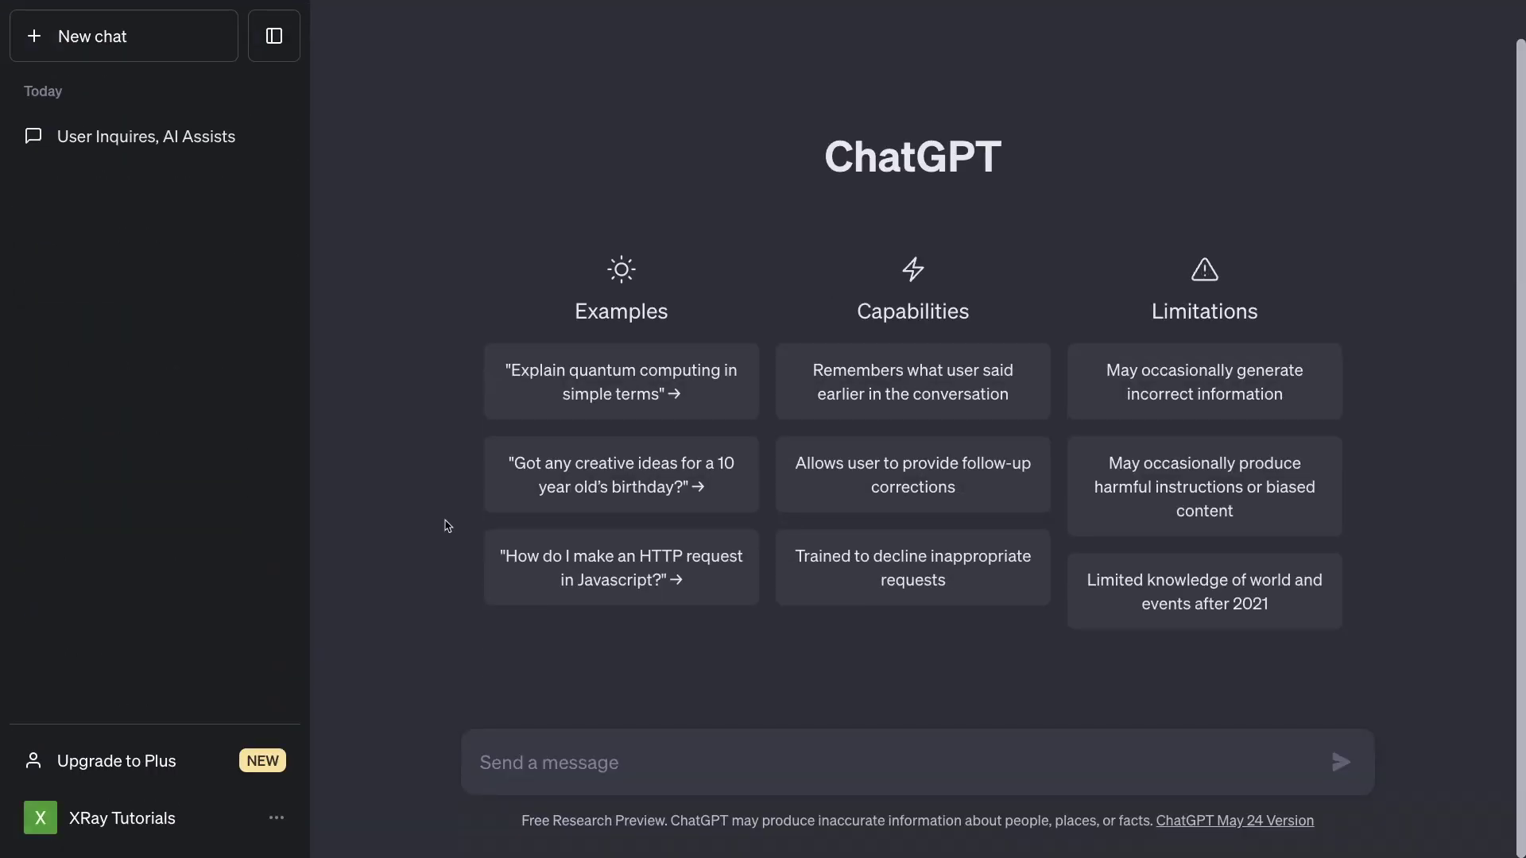
click(175, 766)
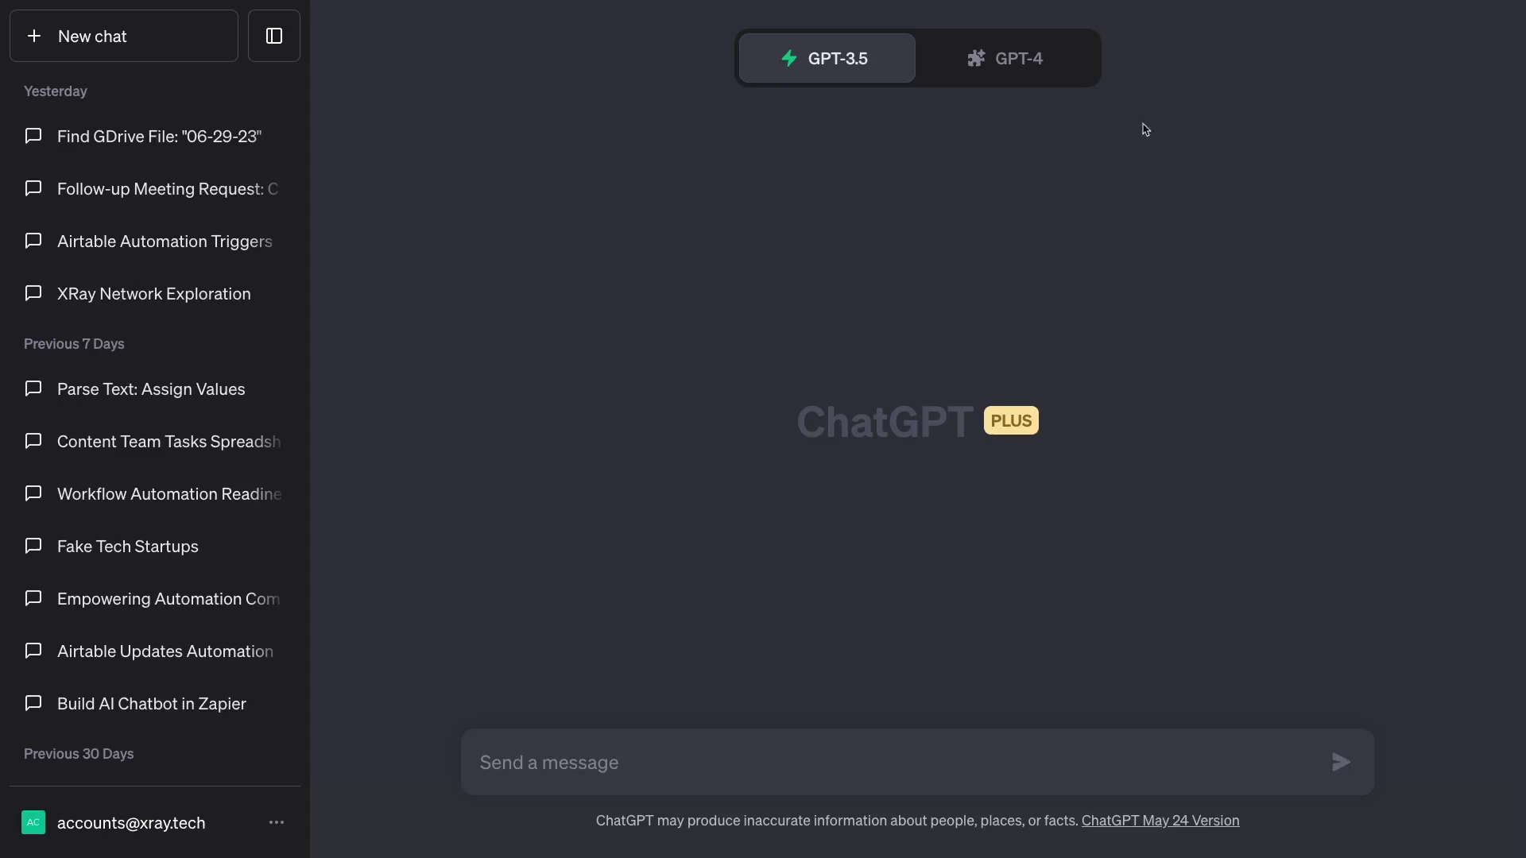
Switch on Plugins and Browse with Bing under Settings > Beta features.
click(1069, 63)
click(278, 823)
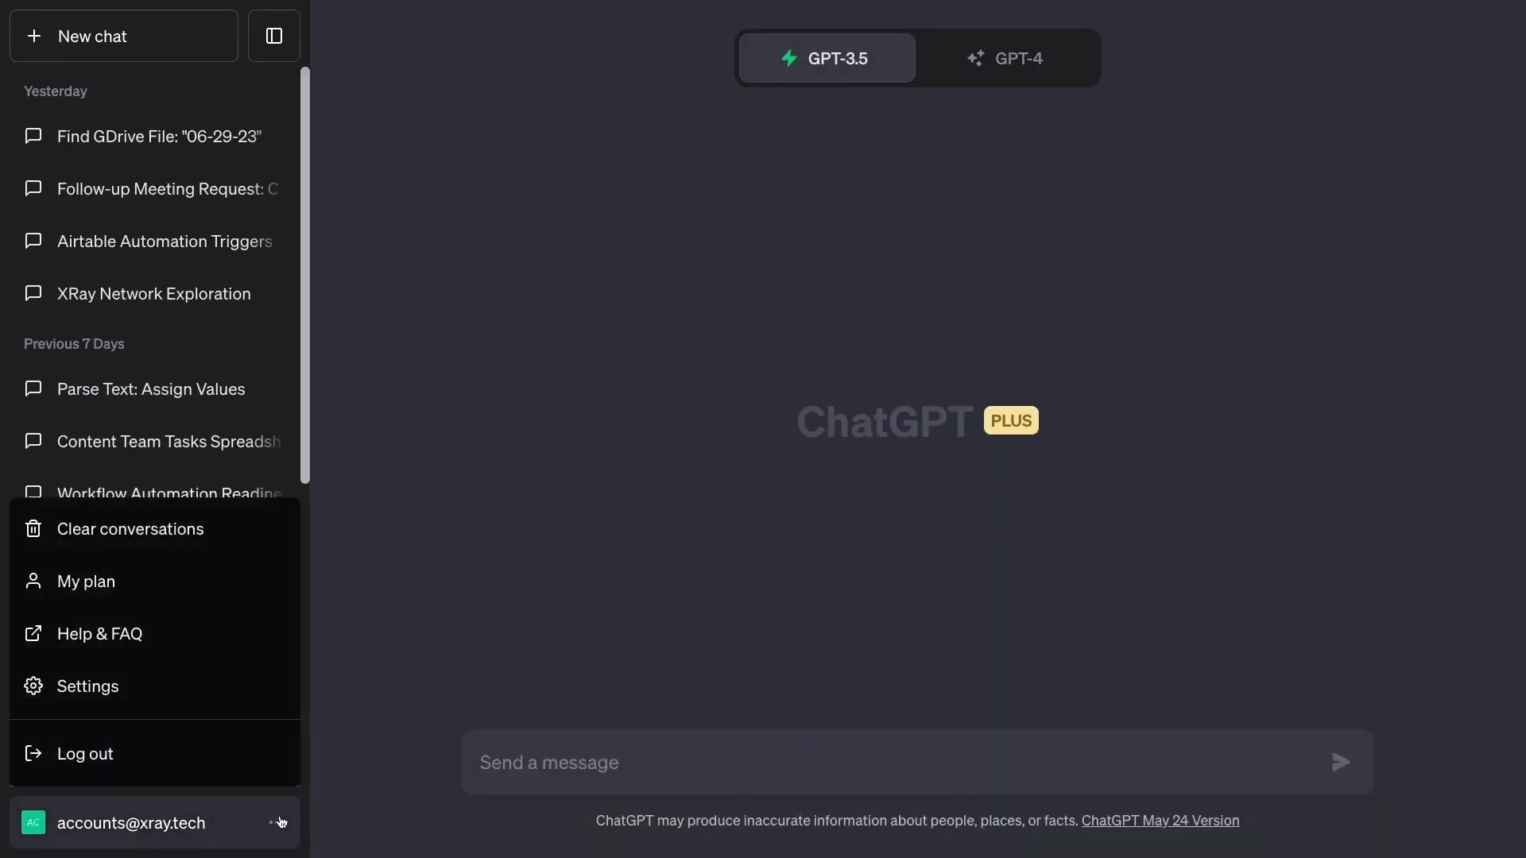
click(171, 704)
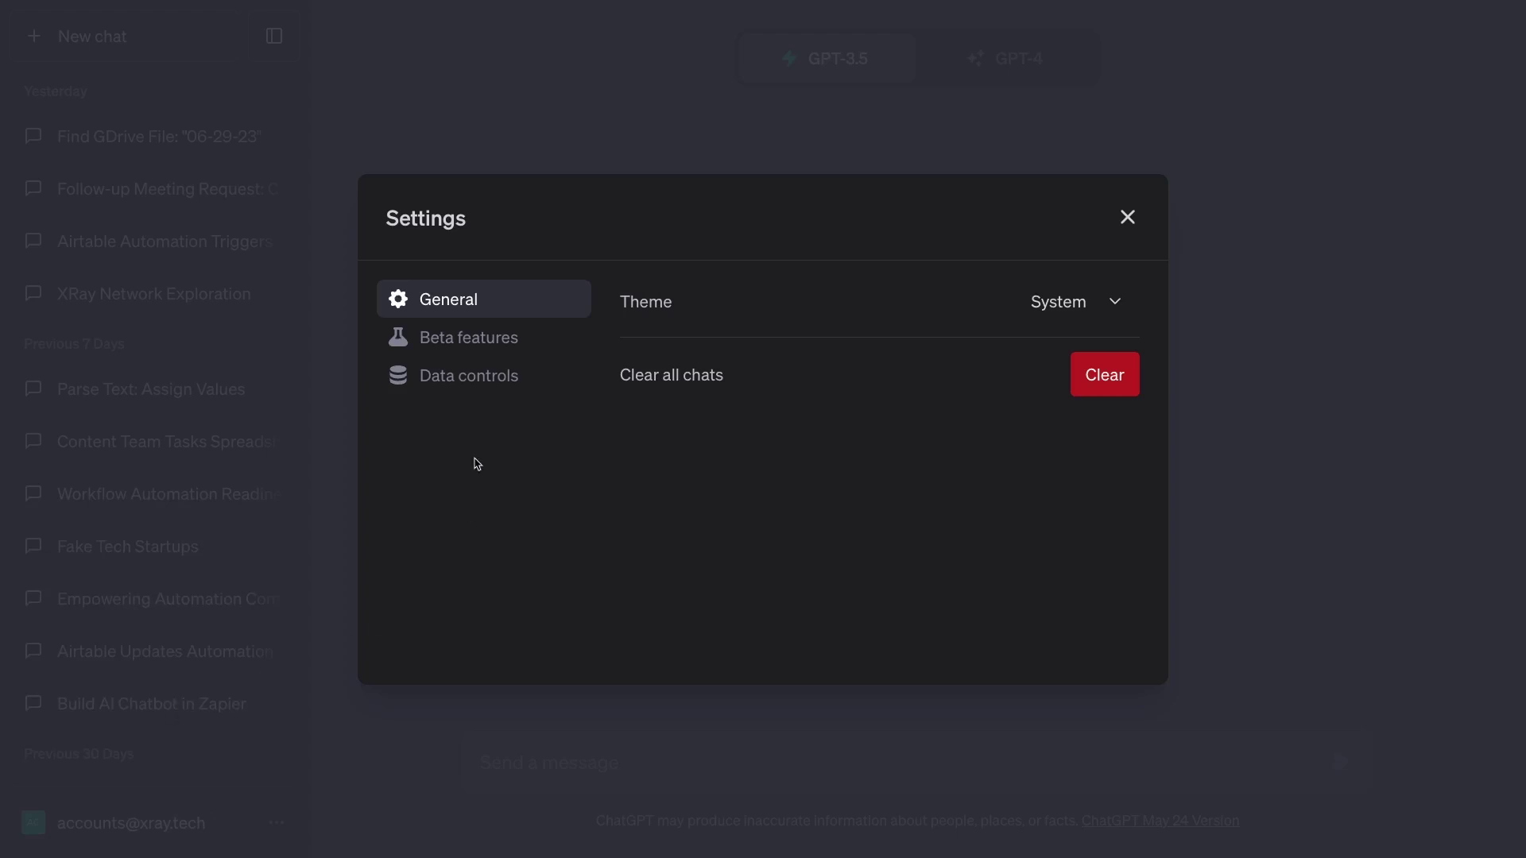
click(469, 352)
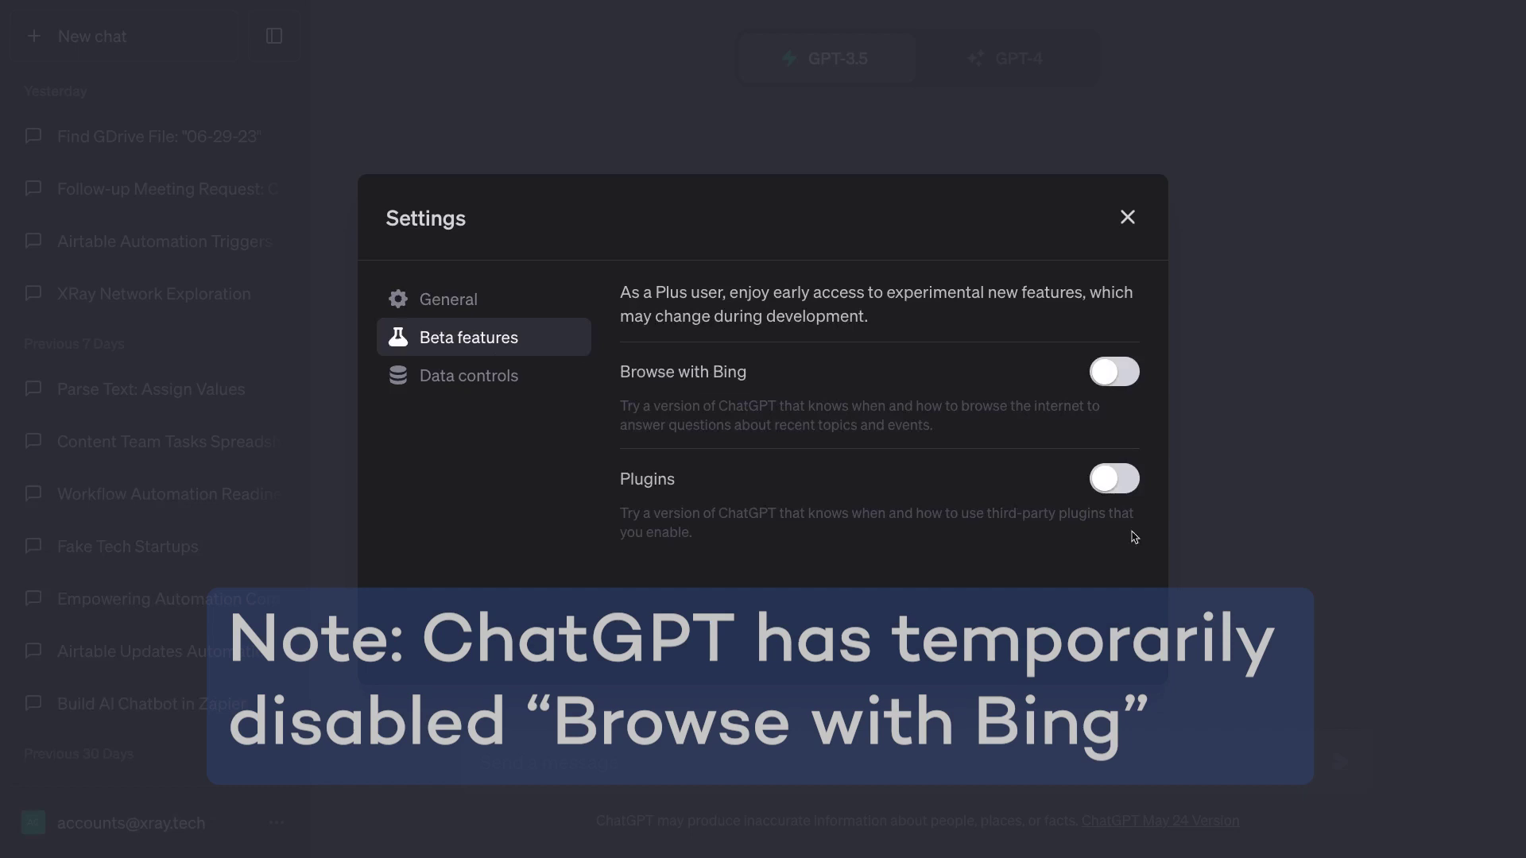
click(1116, 480)
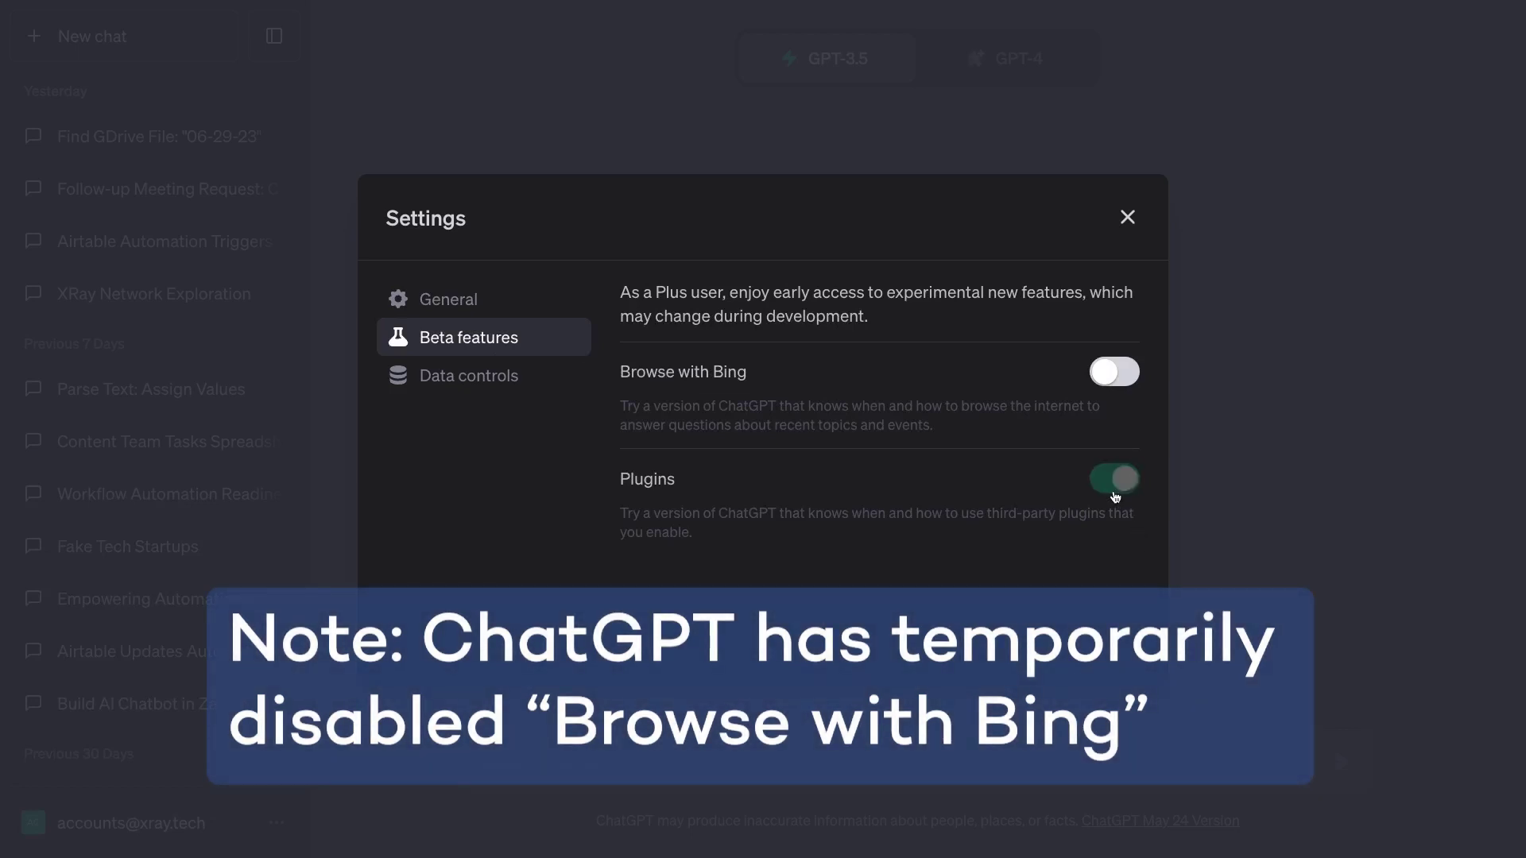
click(1116, 374)
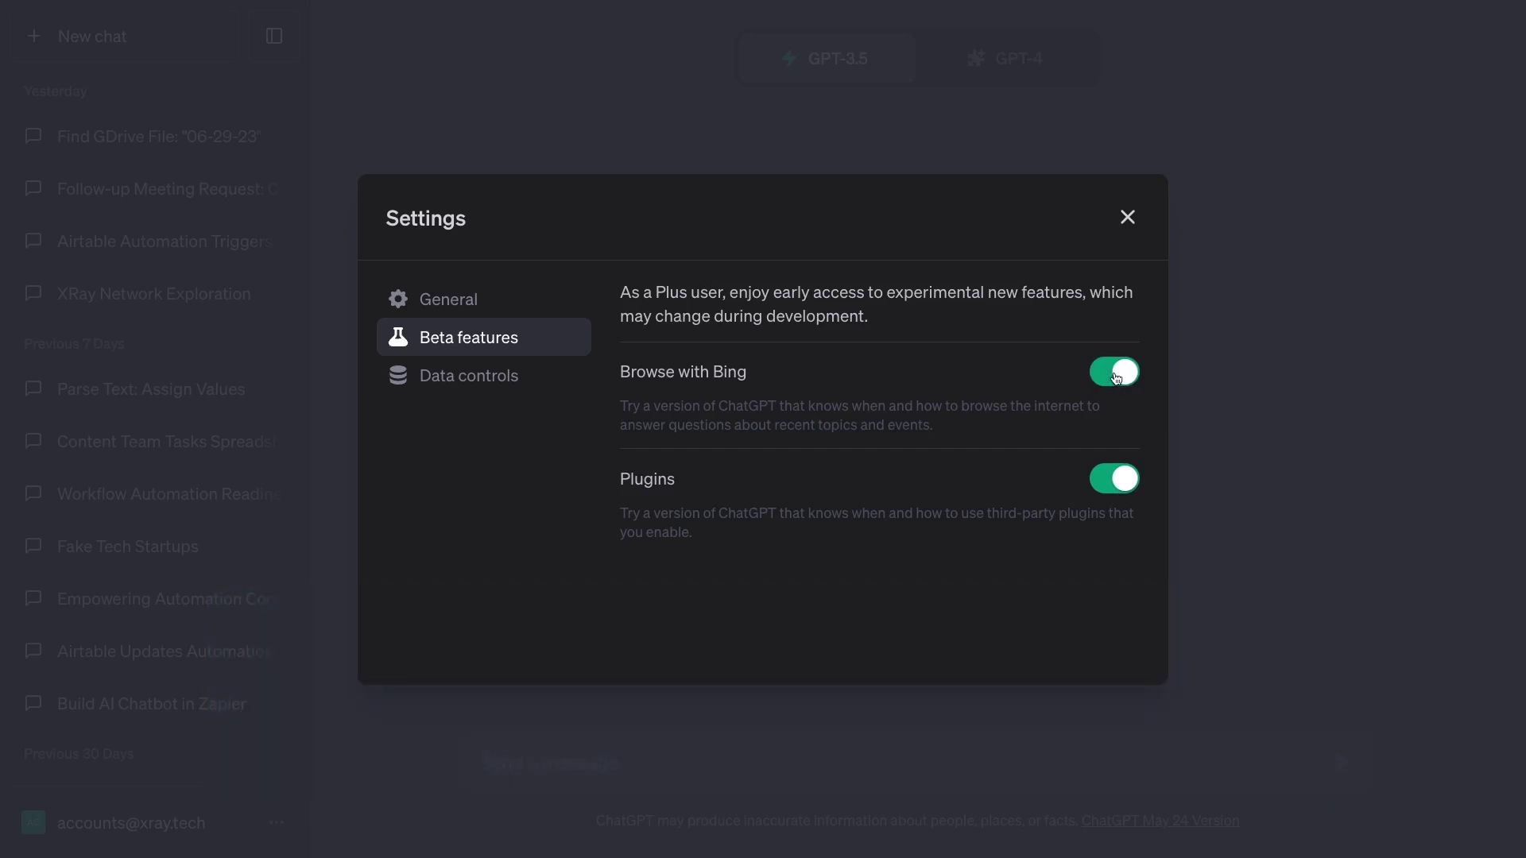
click(1128, 218)
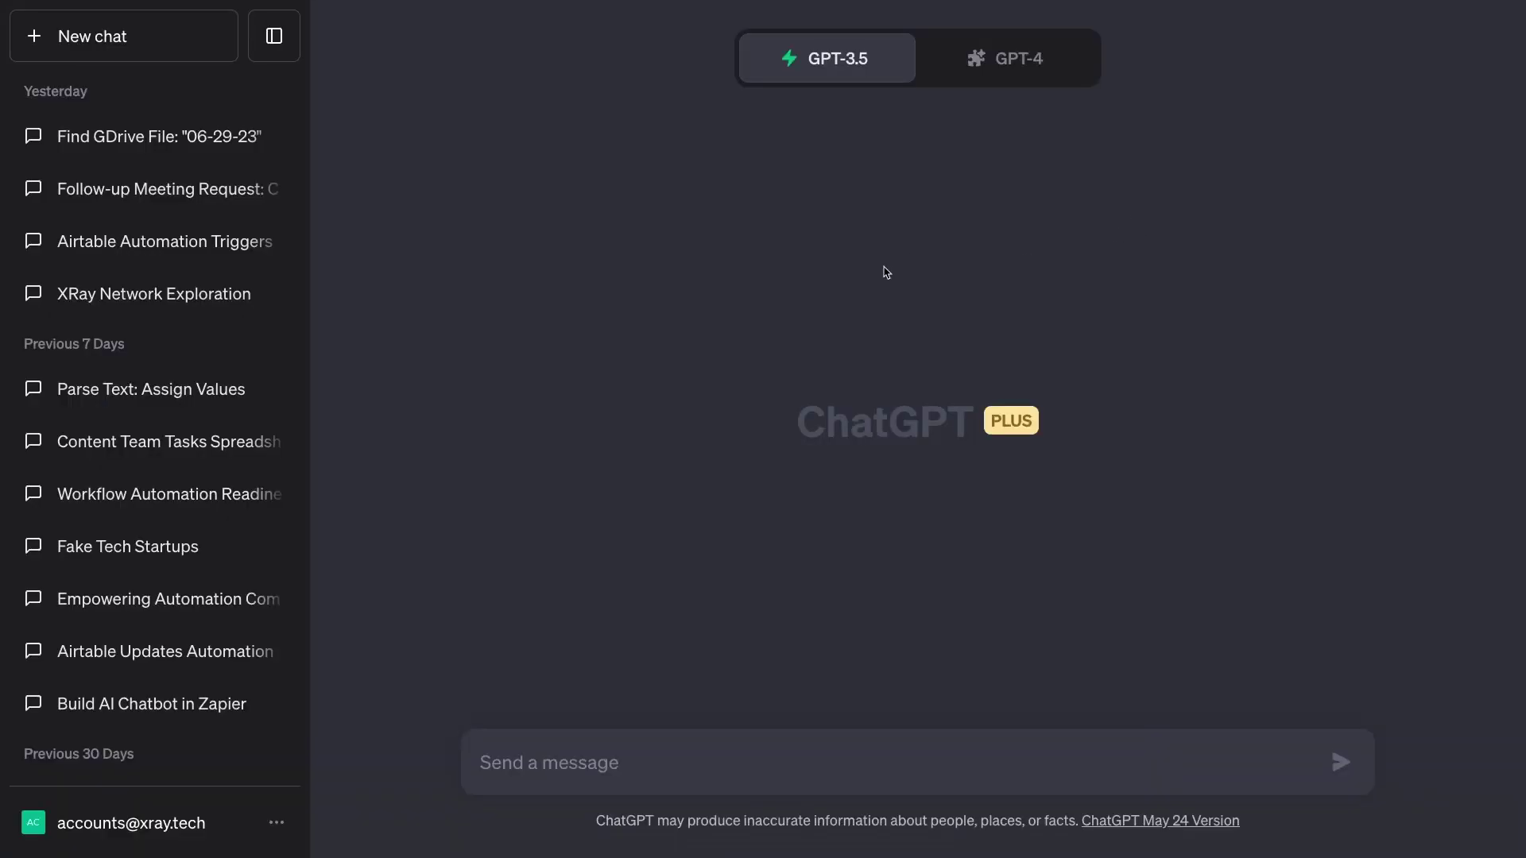
Set GPT-4 to Plugins mode and install Zapier from the plugin store.
click(1006, 63)
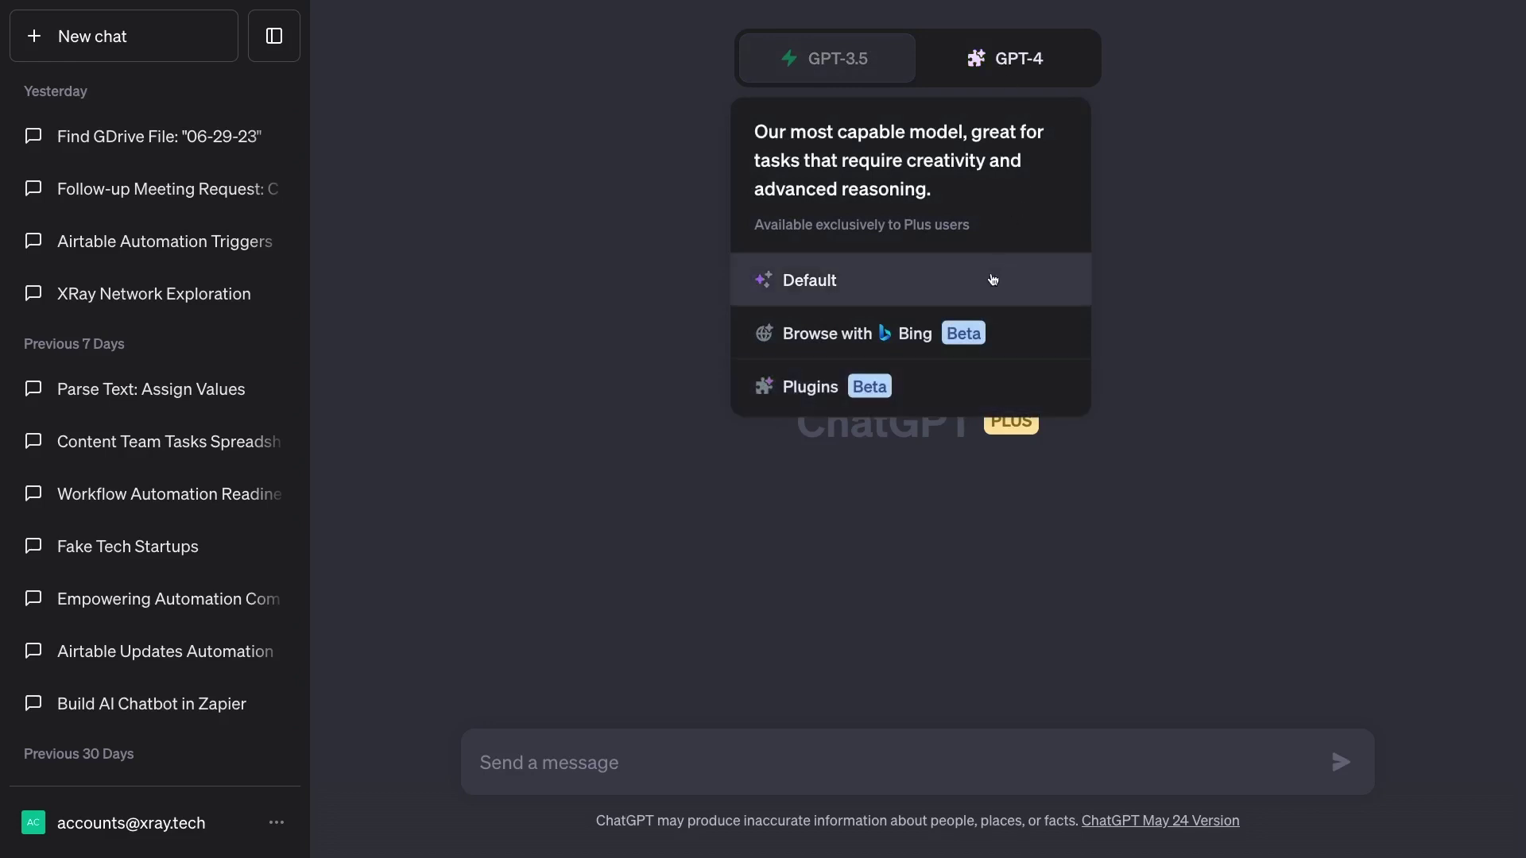
click(890, 389)
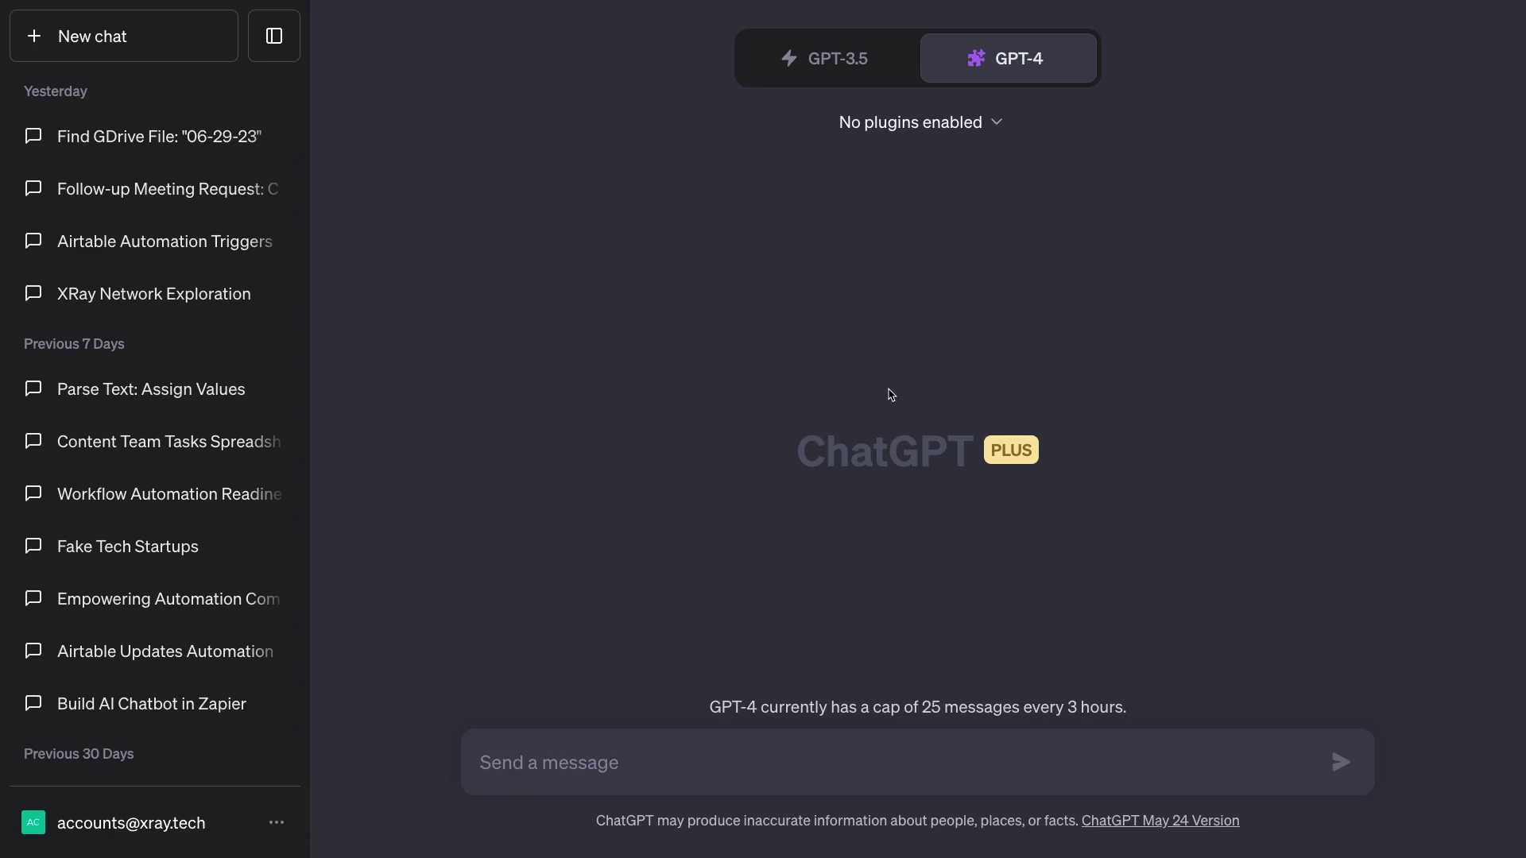
click(948, 134)
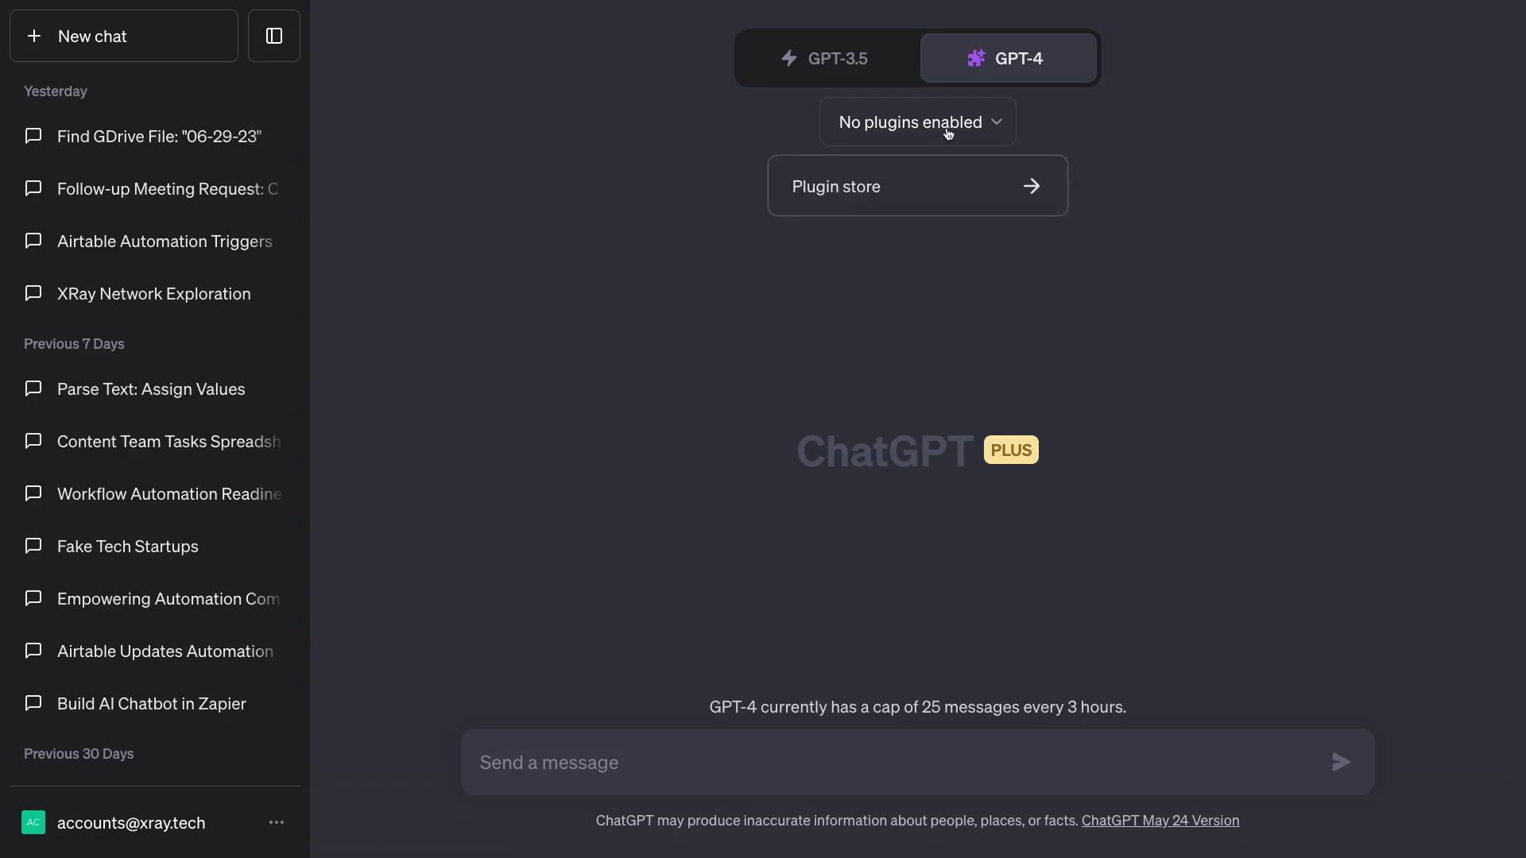
click(954, 185)
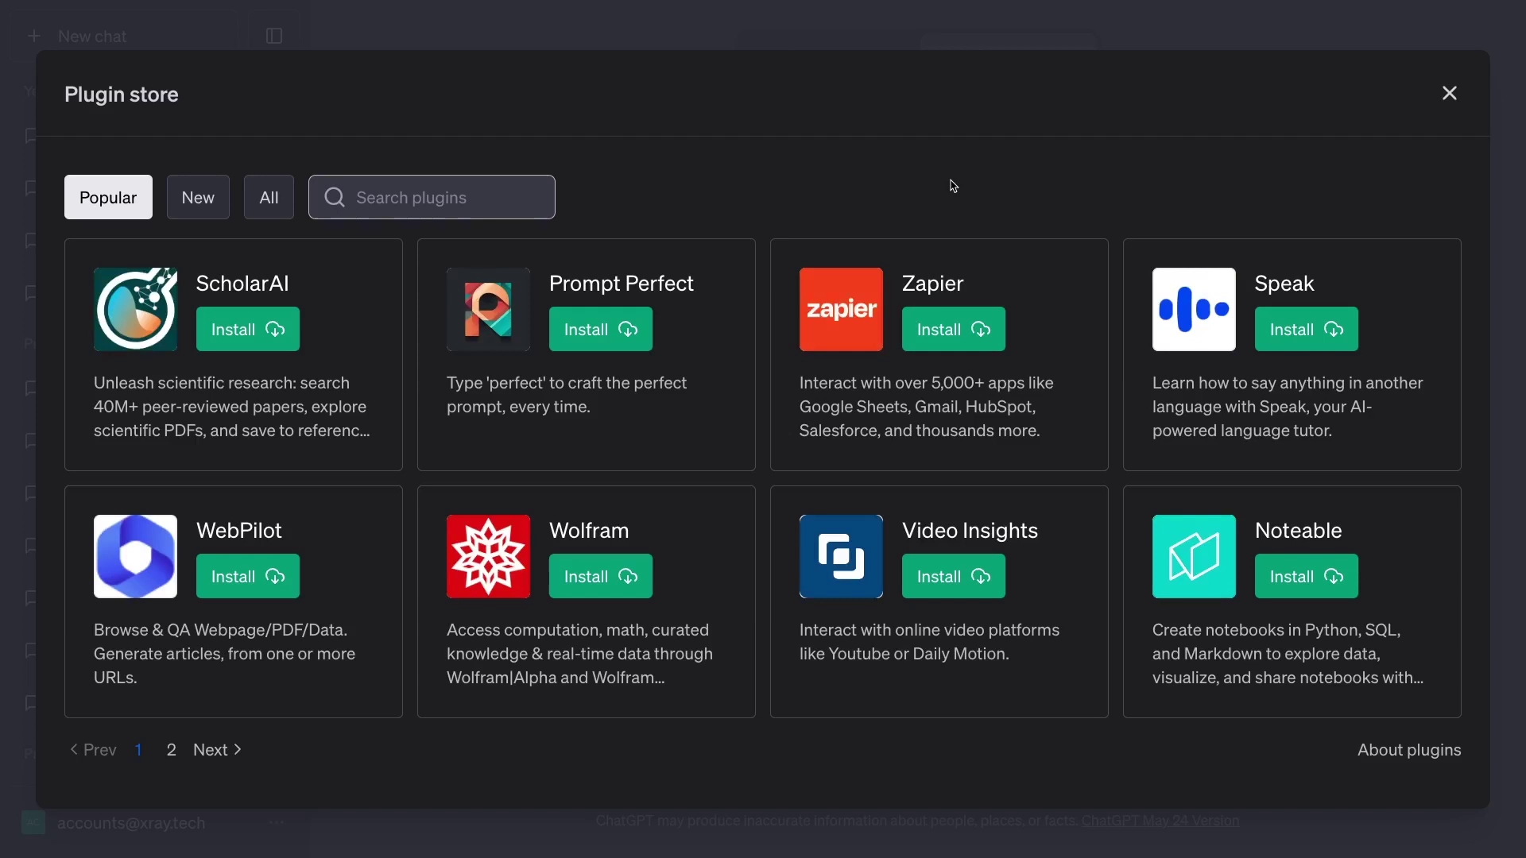
click(942, 348)
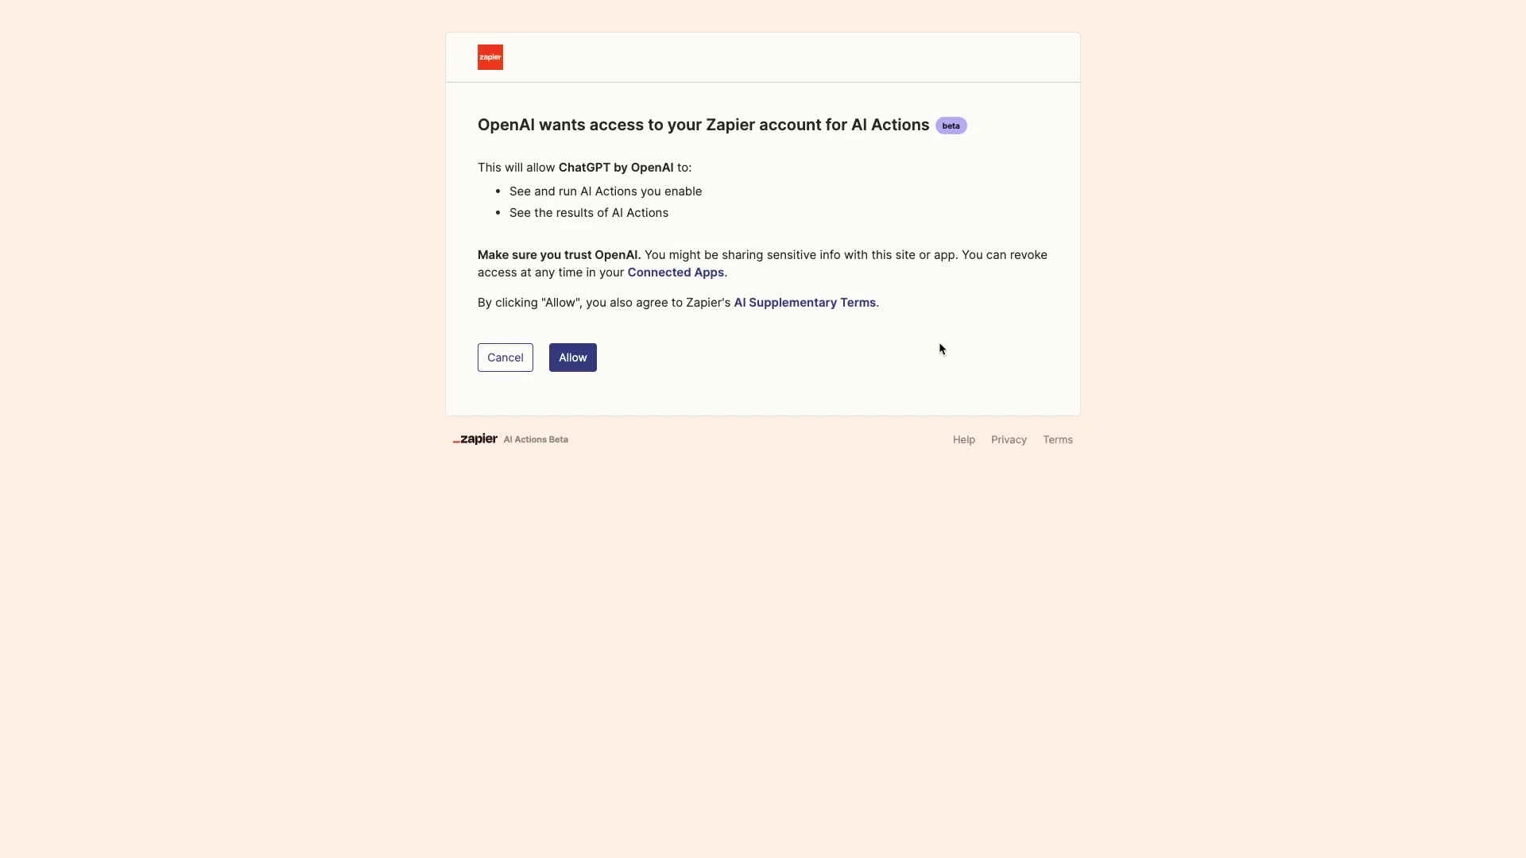
Allow ChatGPT access to the Zapier account and review the AI Actions setup page.
click(586, 365)
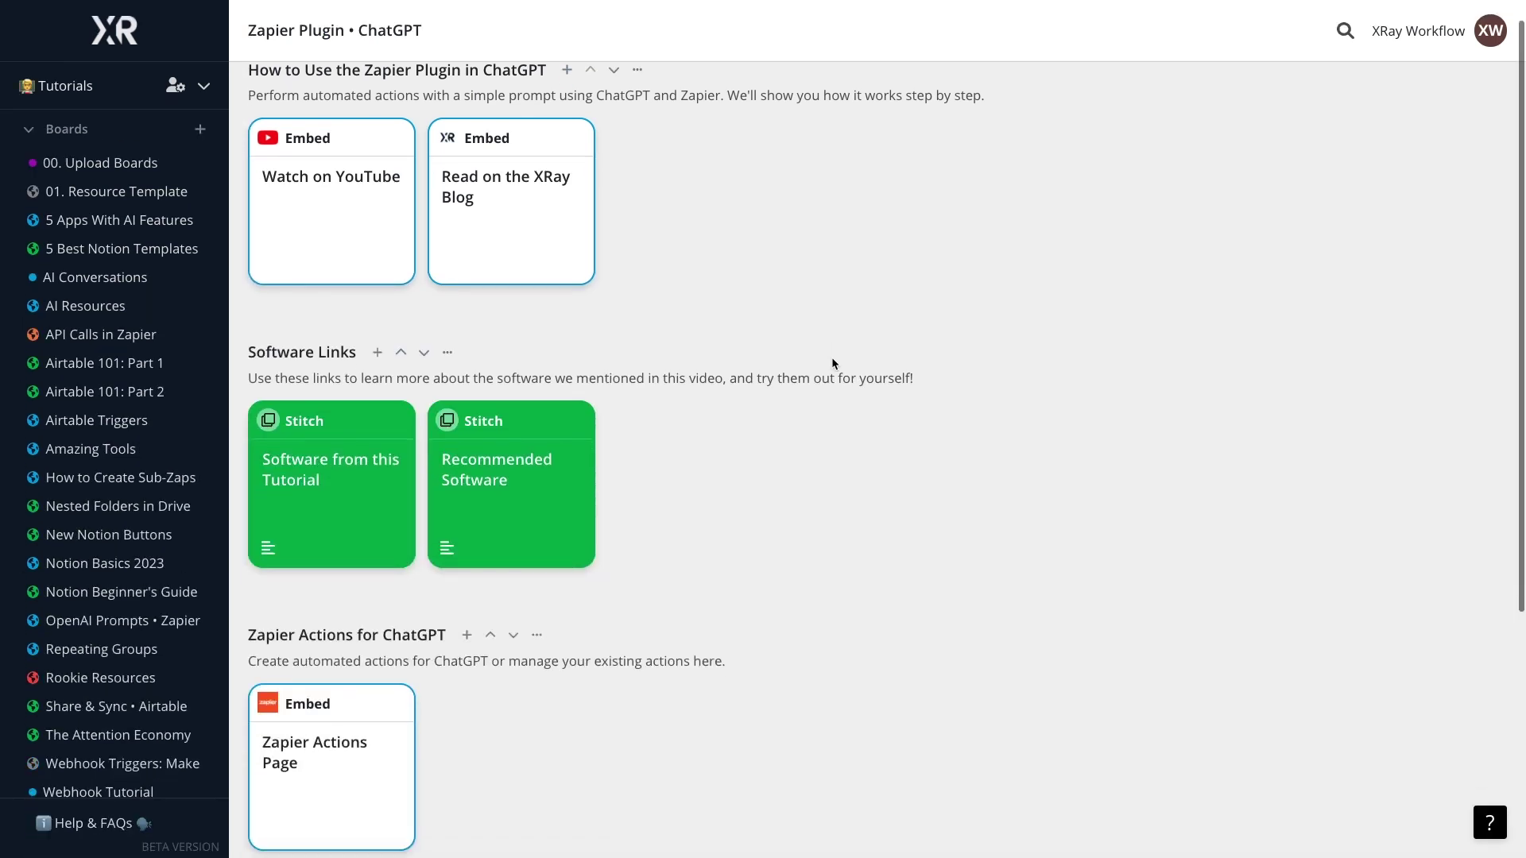
scroll(832, 363, down, 3)
scroll(832, 363, down, 2)
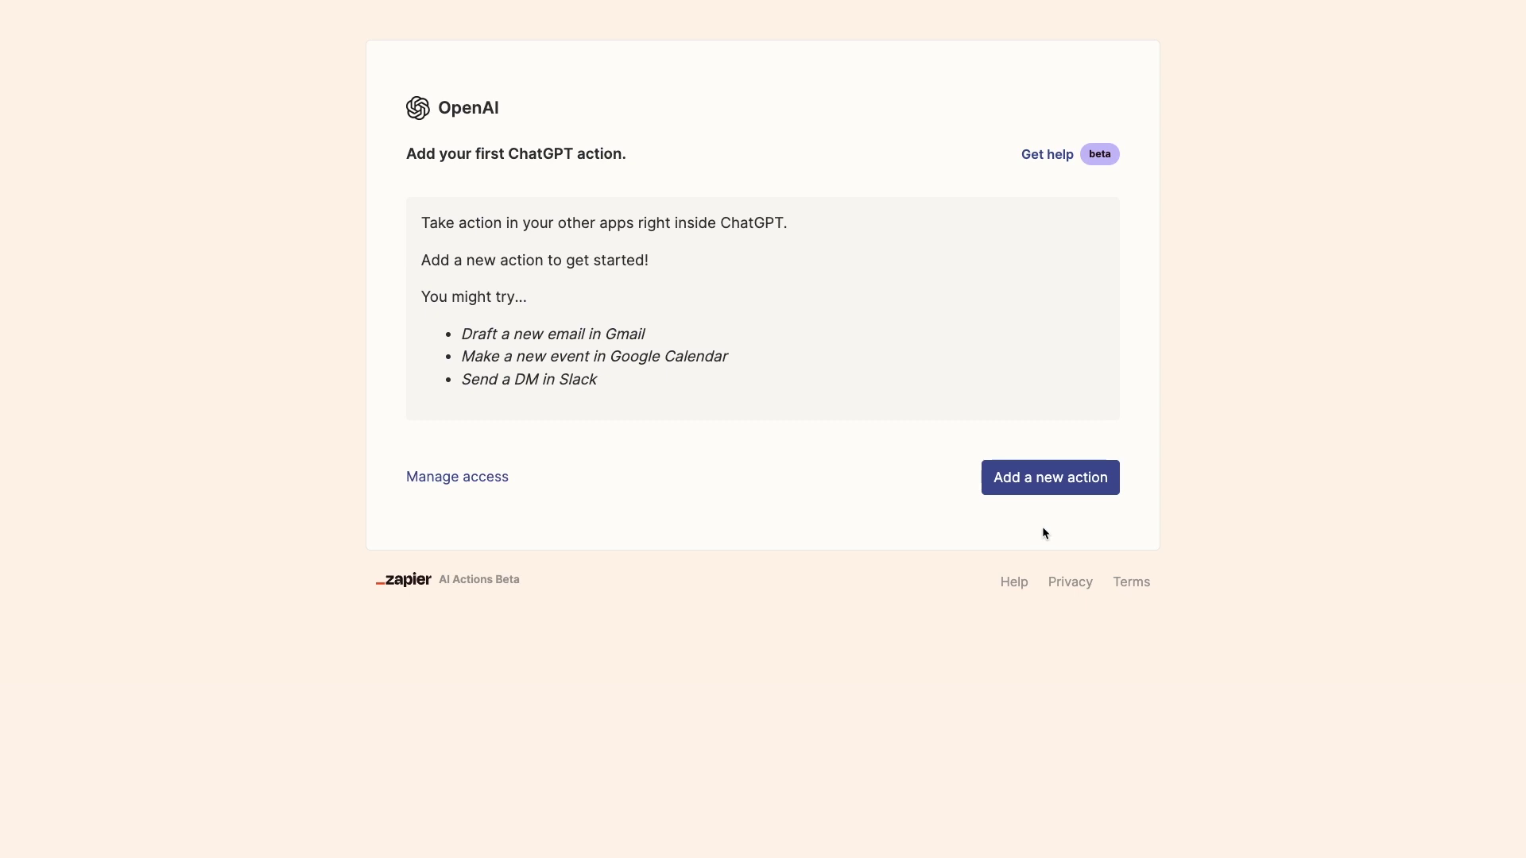
Add a new action by searching 'gmail send email' and choosing Gmail: Send Email.
click(1035, 483)
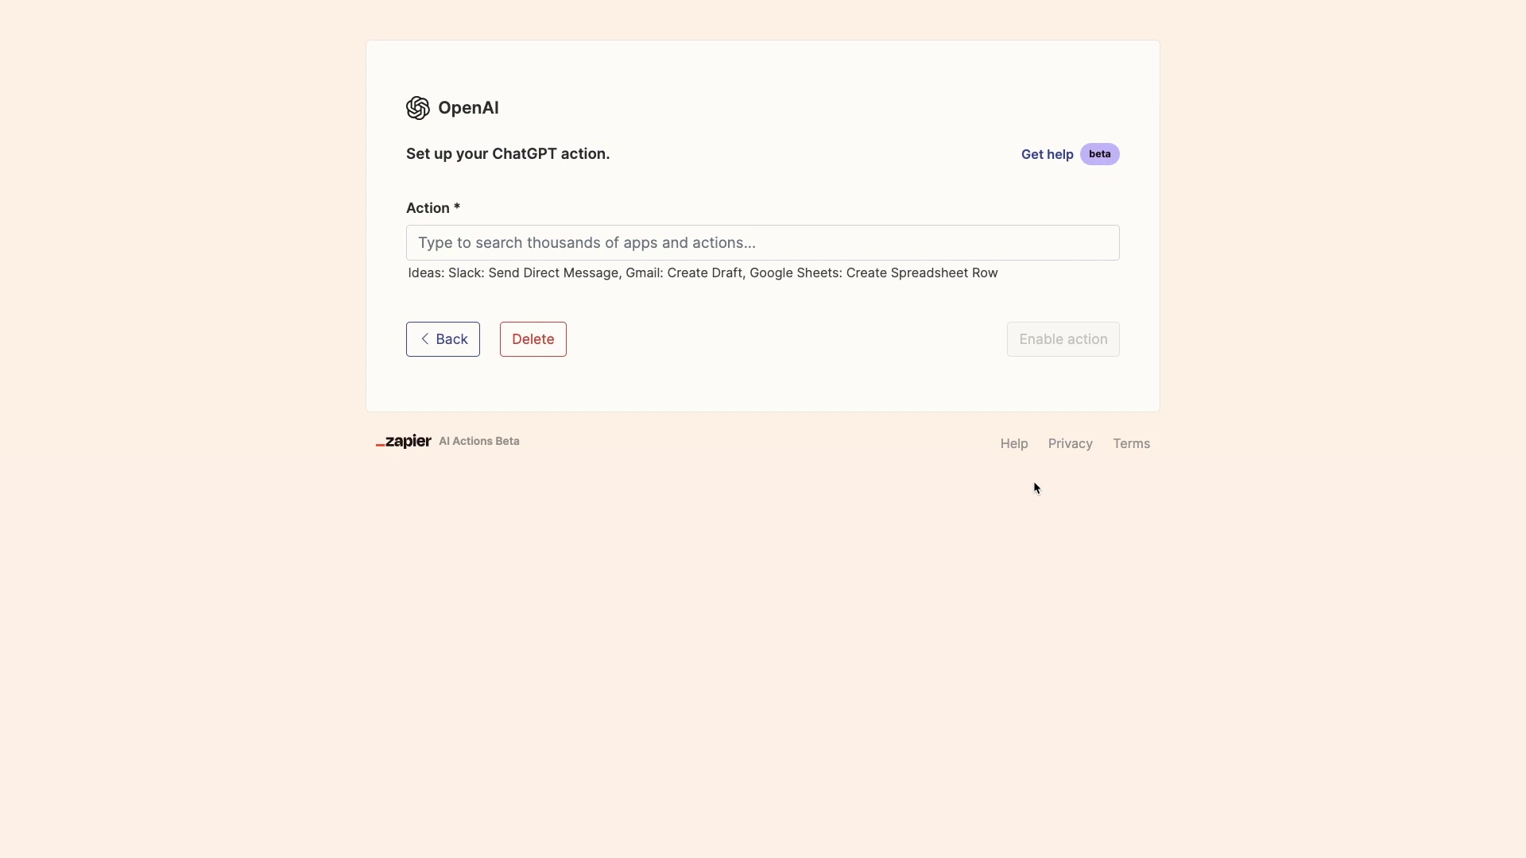
click(860, 246)
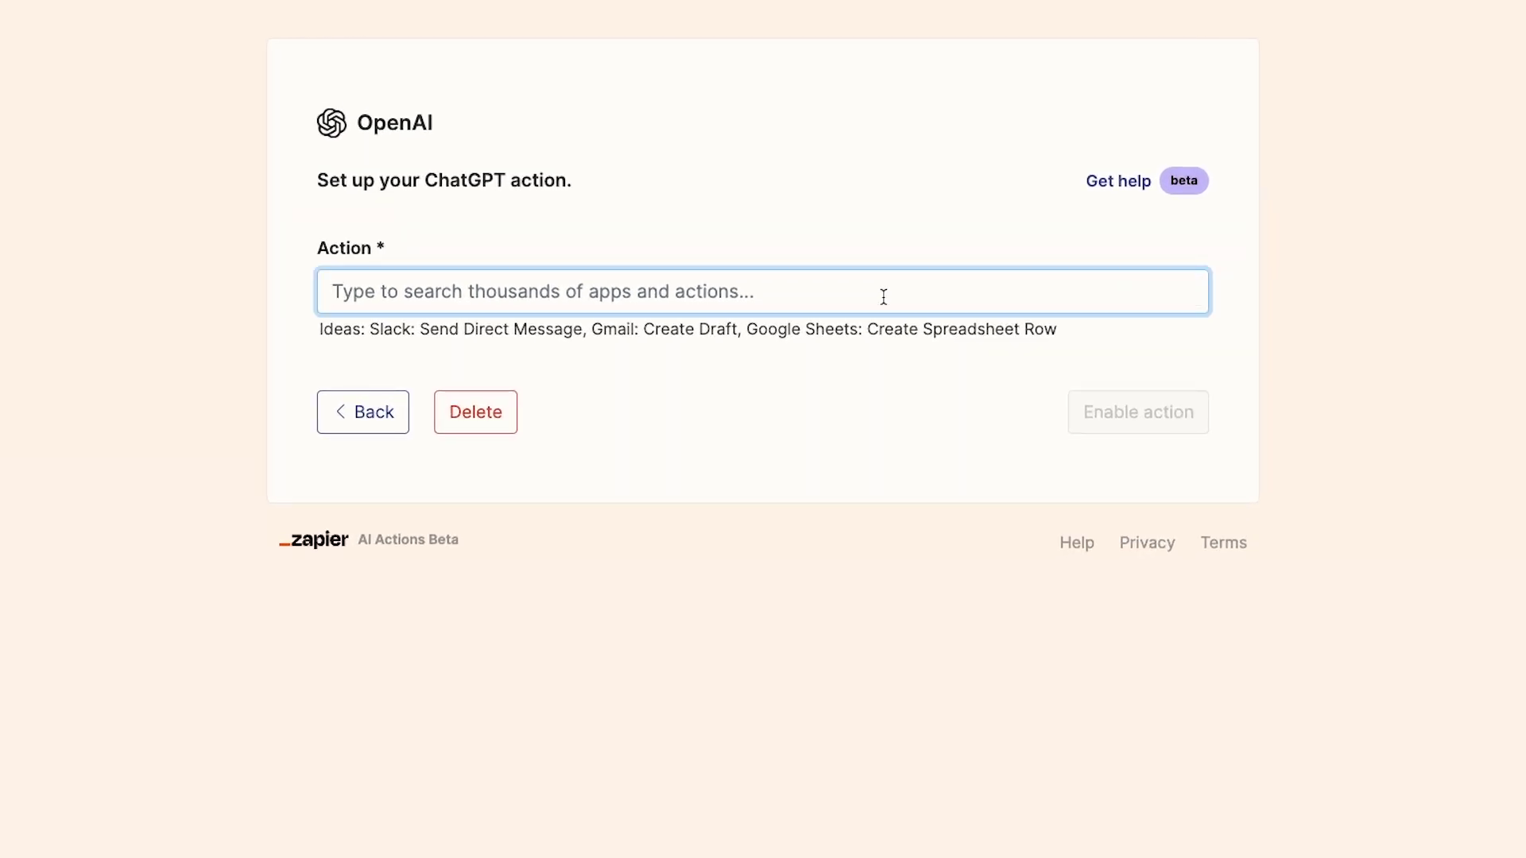
text(gmail send )
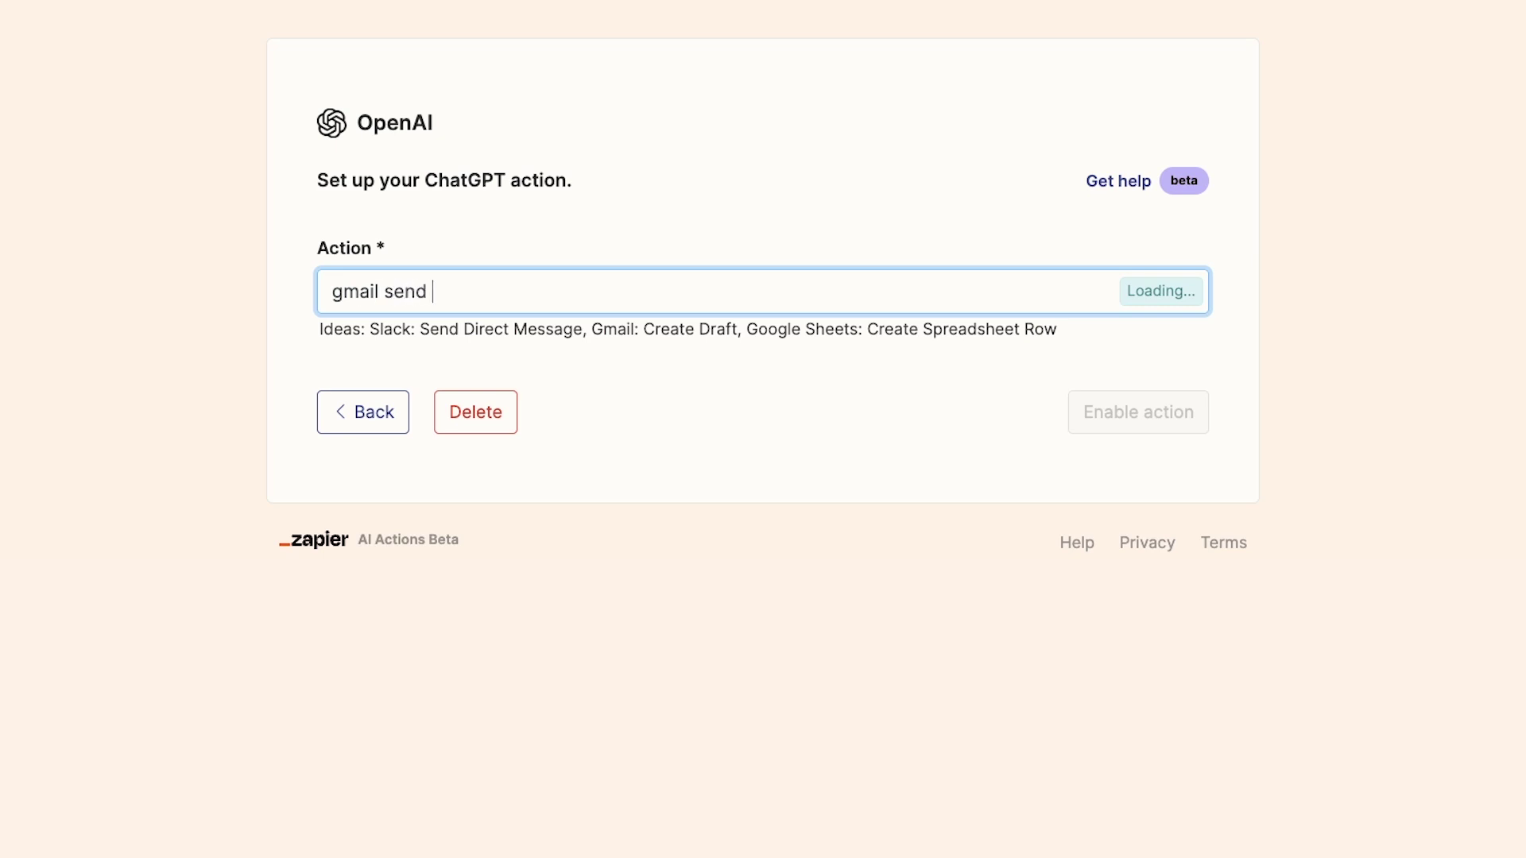
text(email)
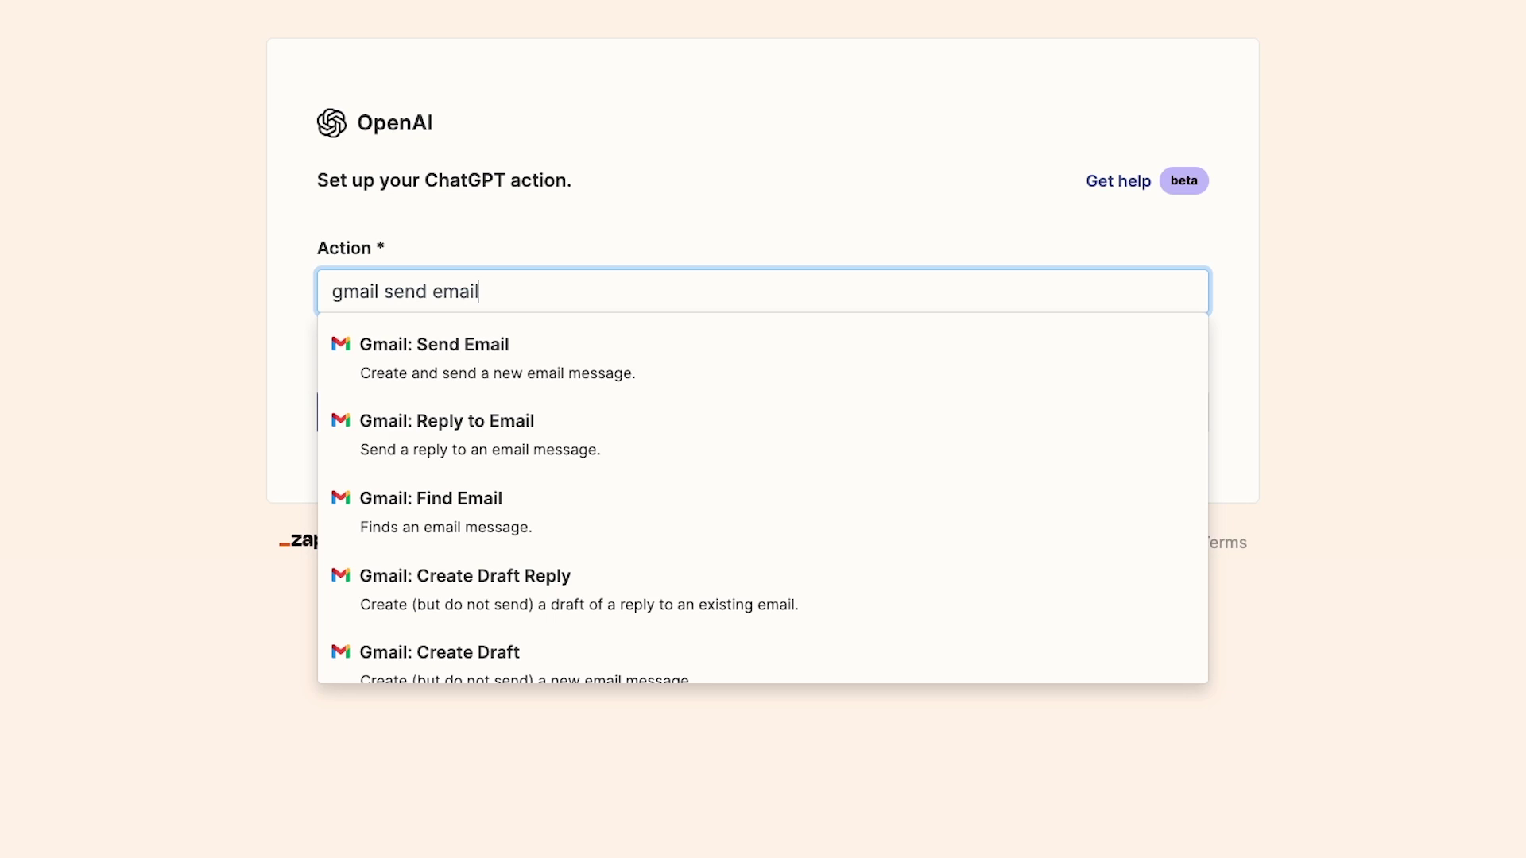
click(570, 372)
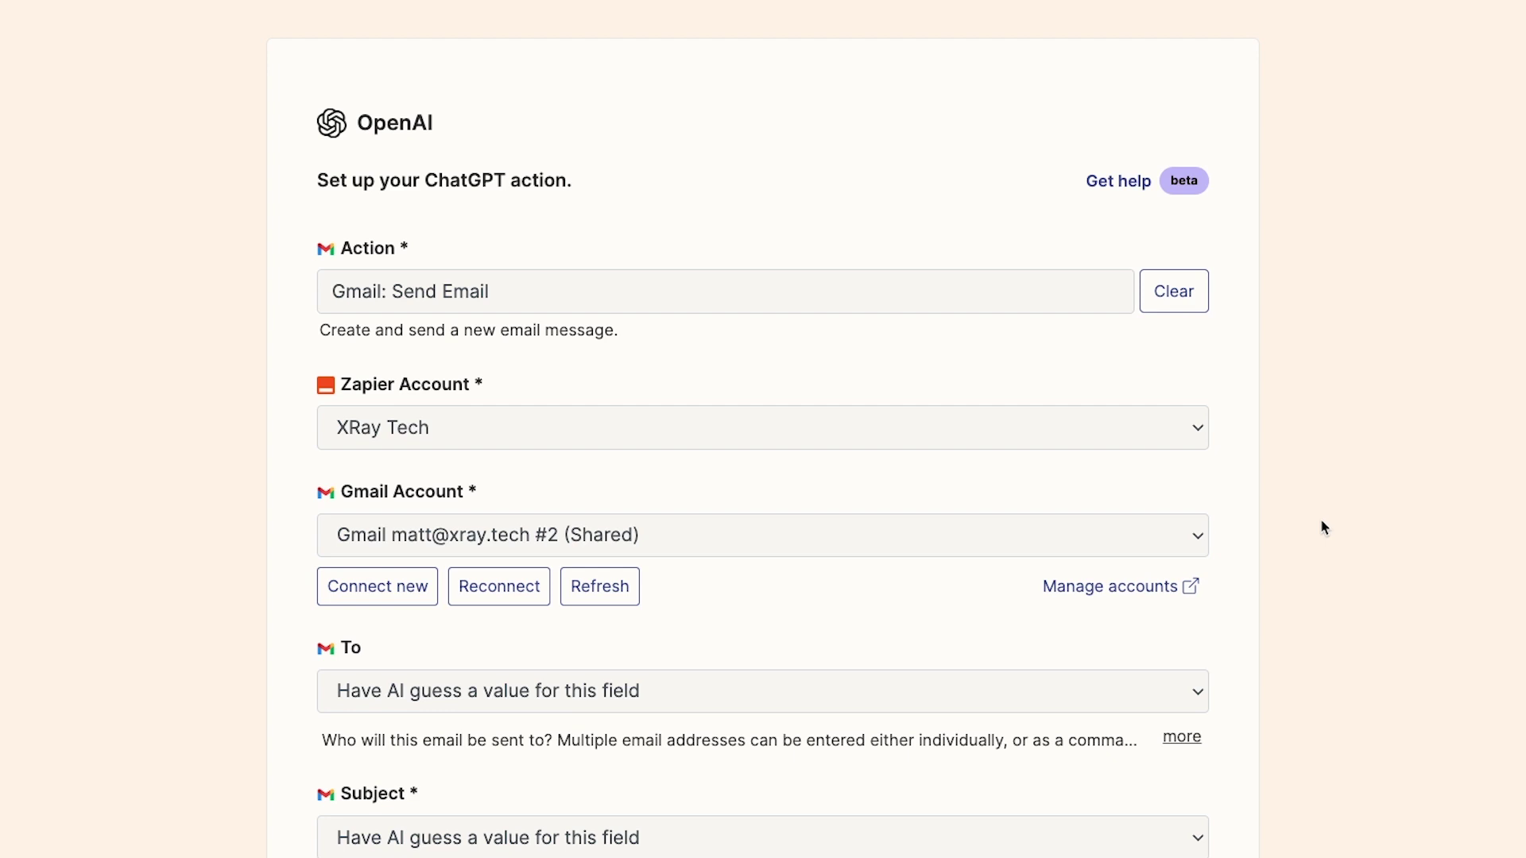
Reveal all the optional fields of the Gmail Send Email form.
scroll(1321, 525, down, 3)
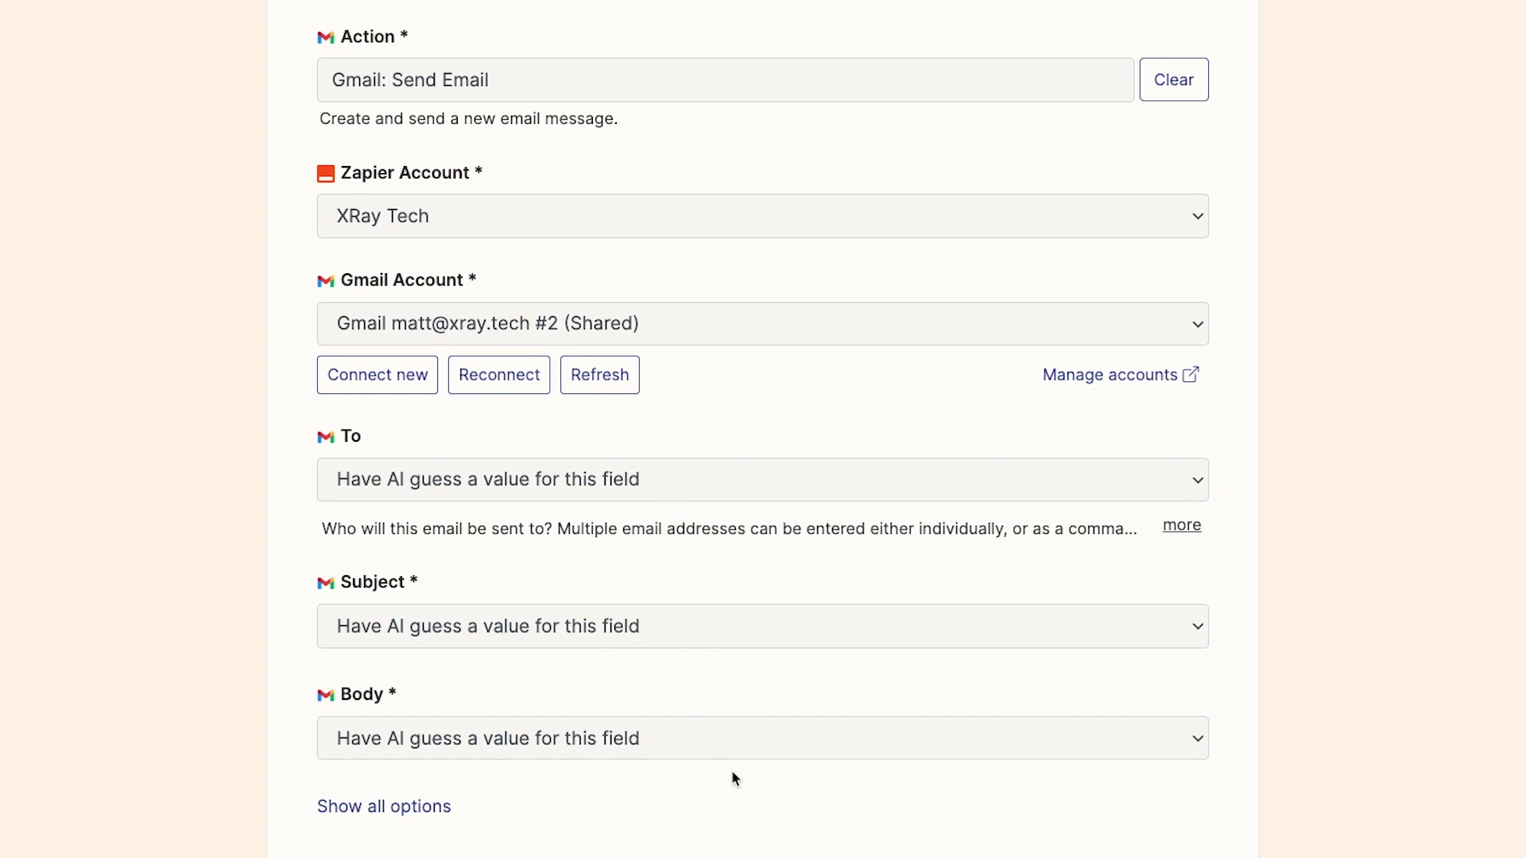
click(399, 810)
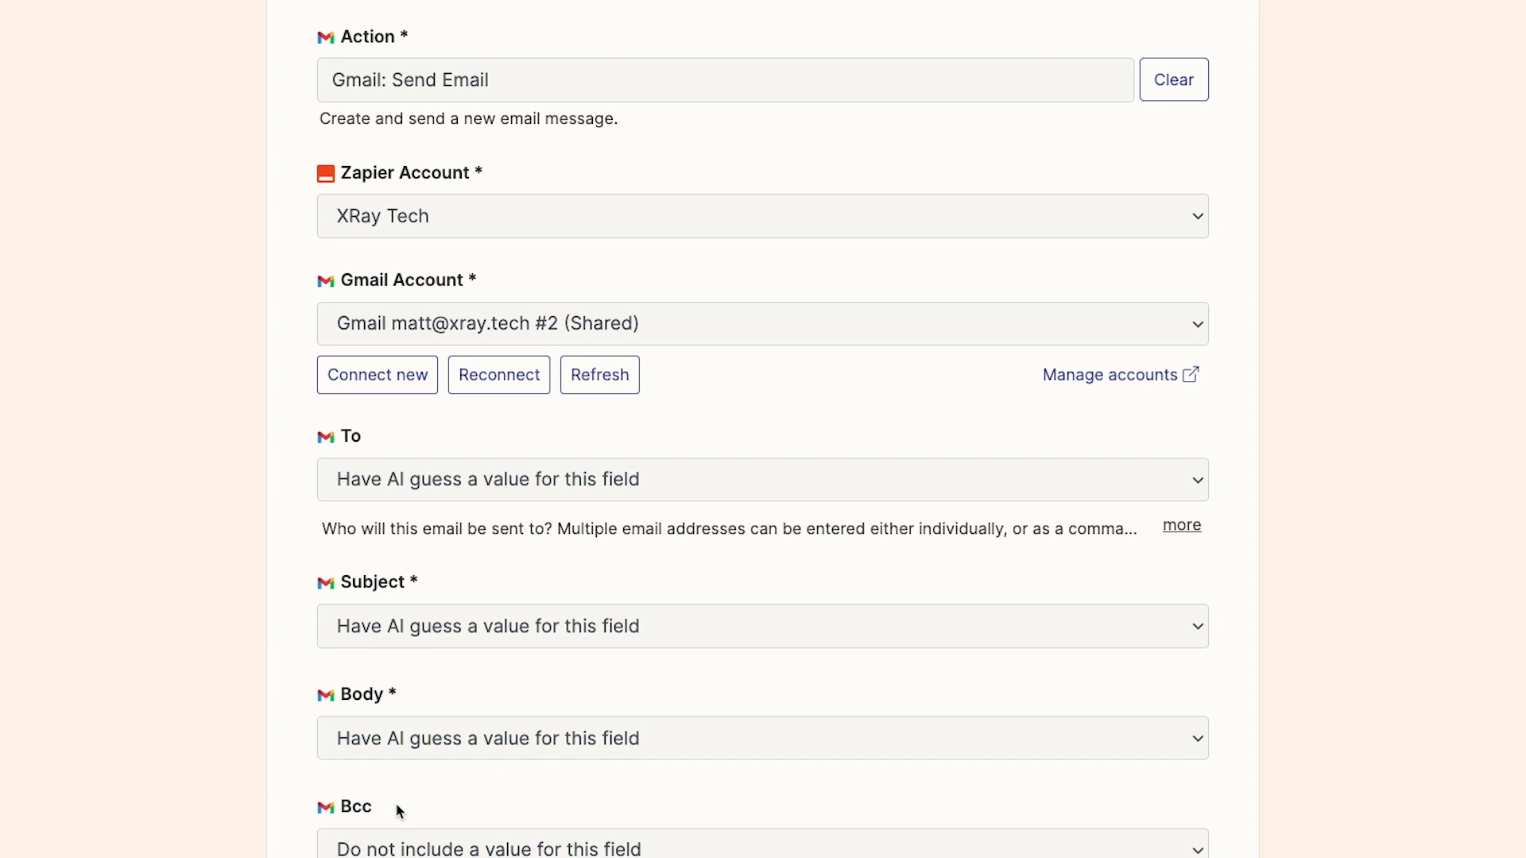
scroll(1244, 642, down, 2)
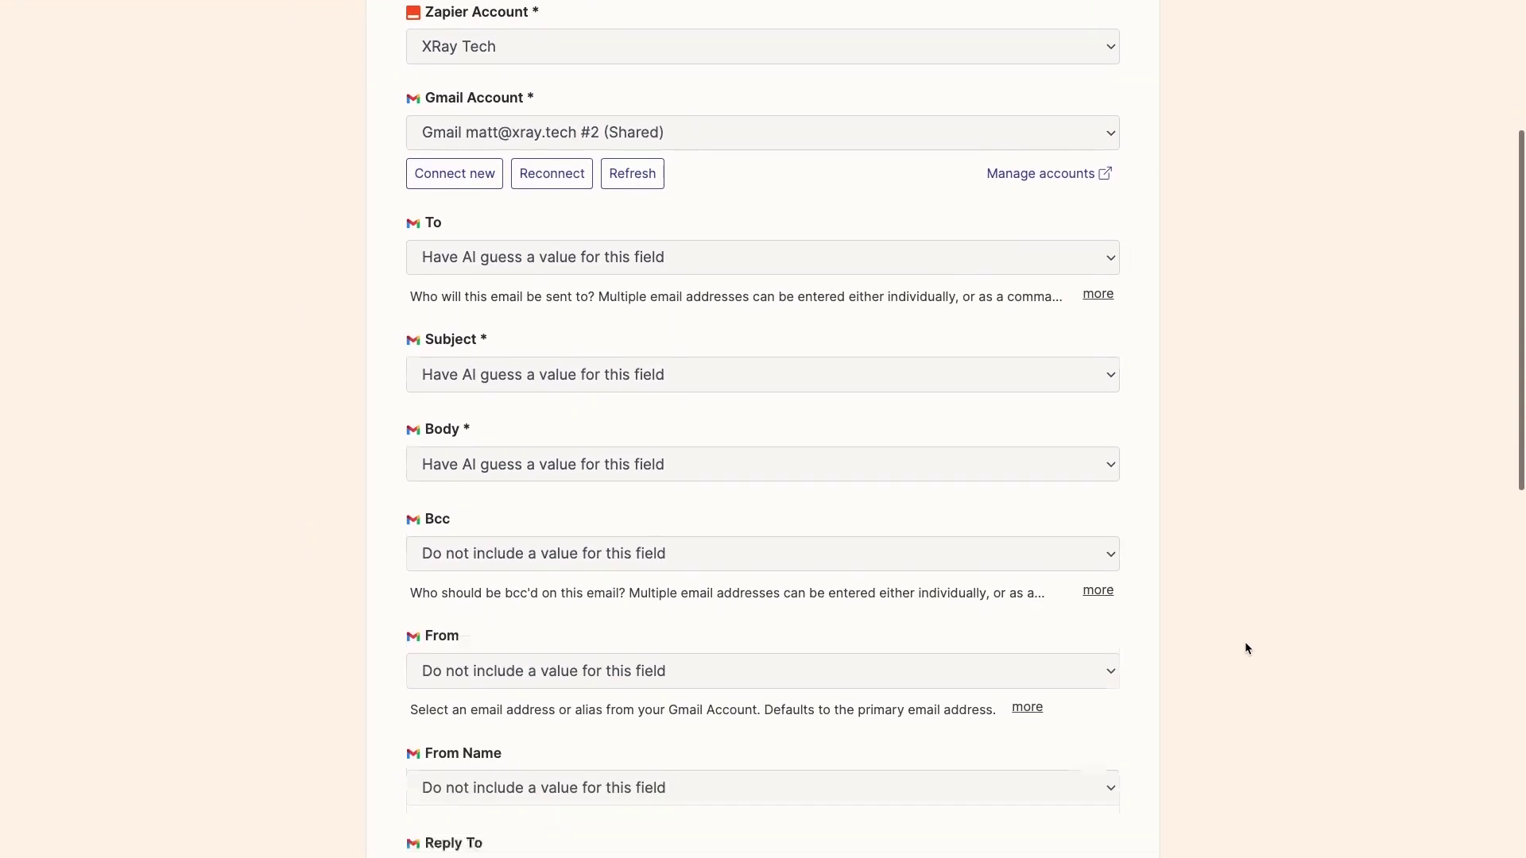
scroll(1244, 649, down, 4)
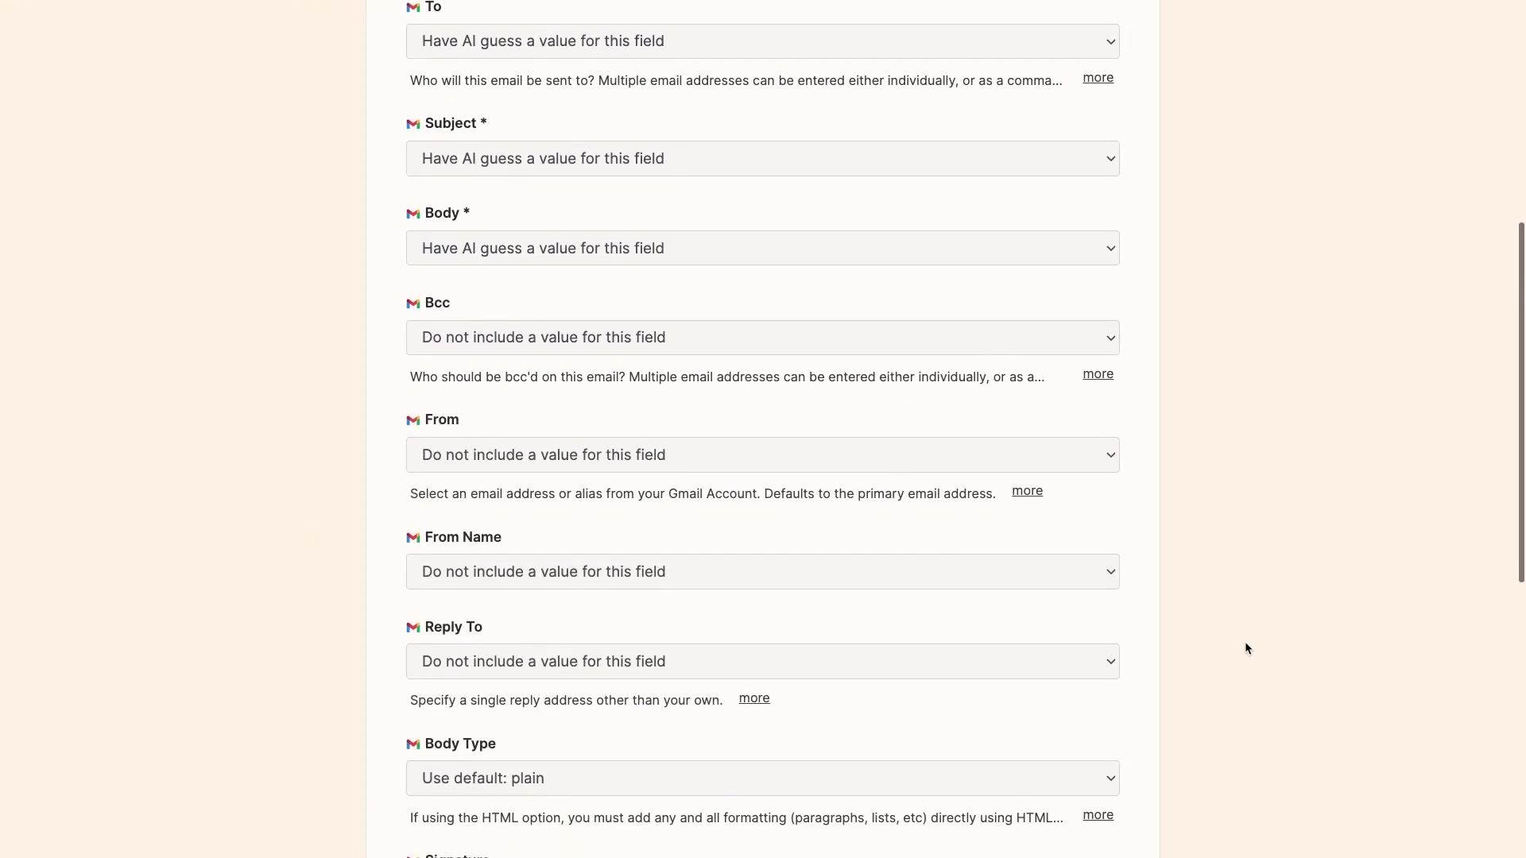
scroll(1245, 648, up, 3)
scroll(1245, 649, up, 1)
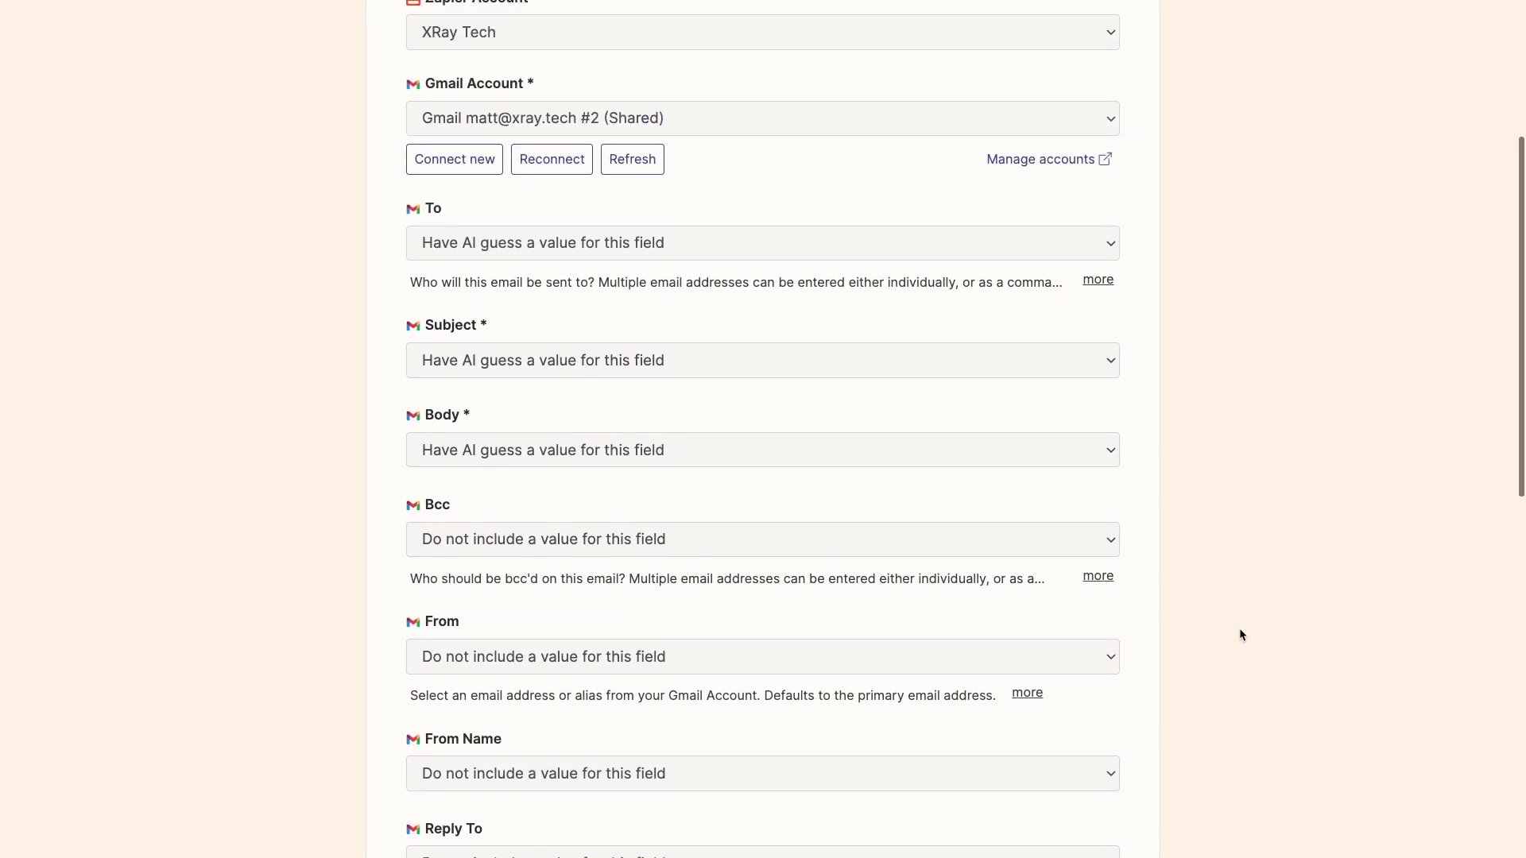
Try a fixed recipient address for To, then set it back to AI guessing.
click(1099, 251)
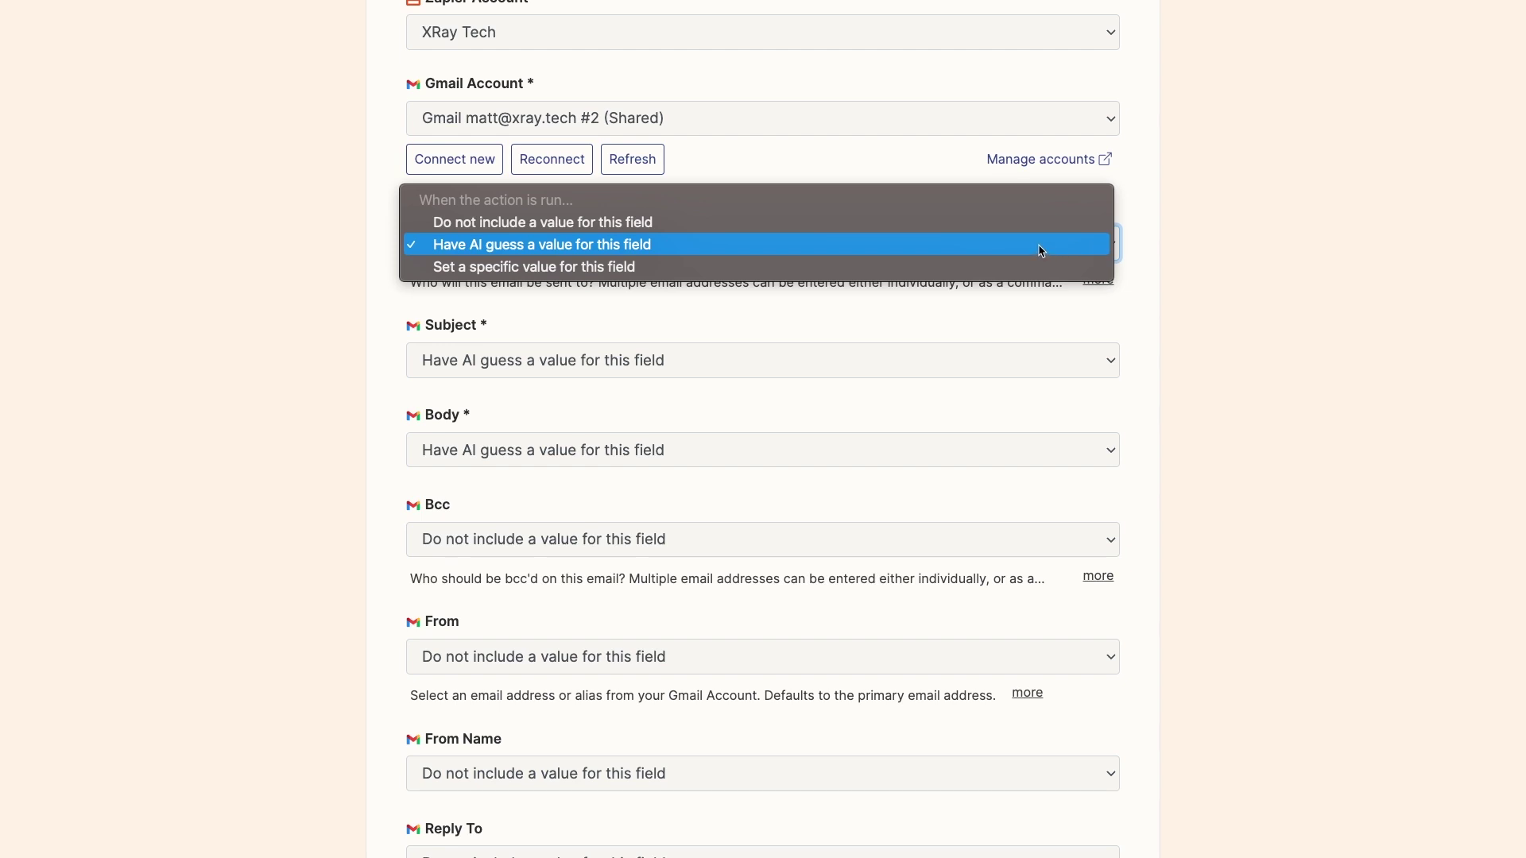
click(1000, 267)
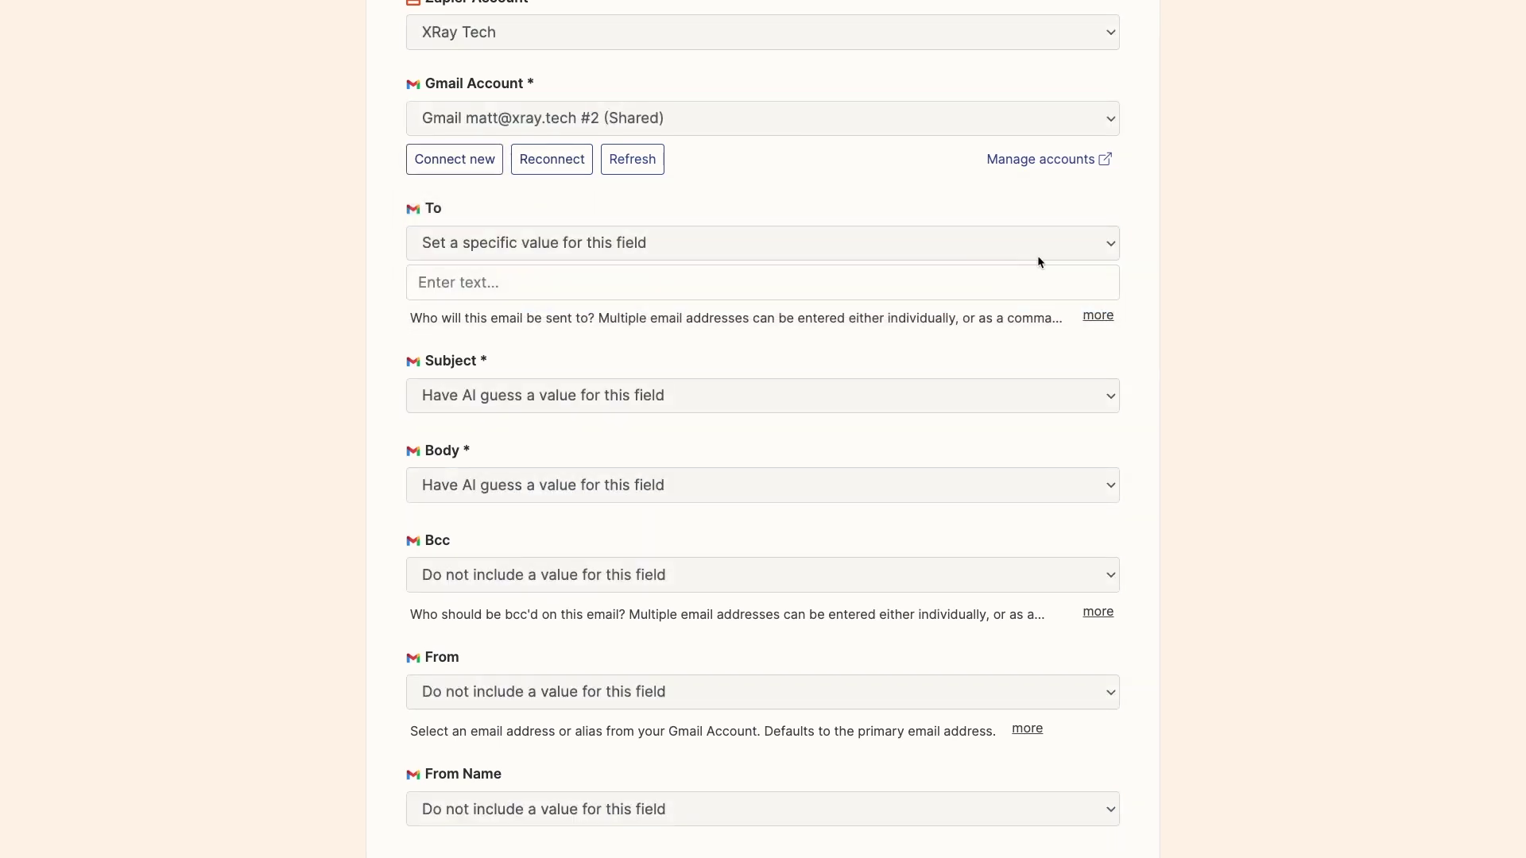
click(1103, 240)
click(1059, 223)
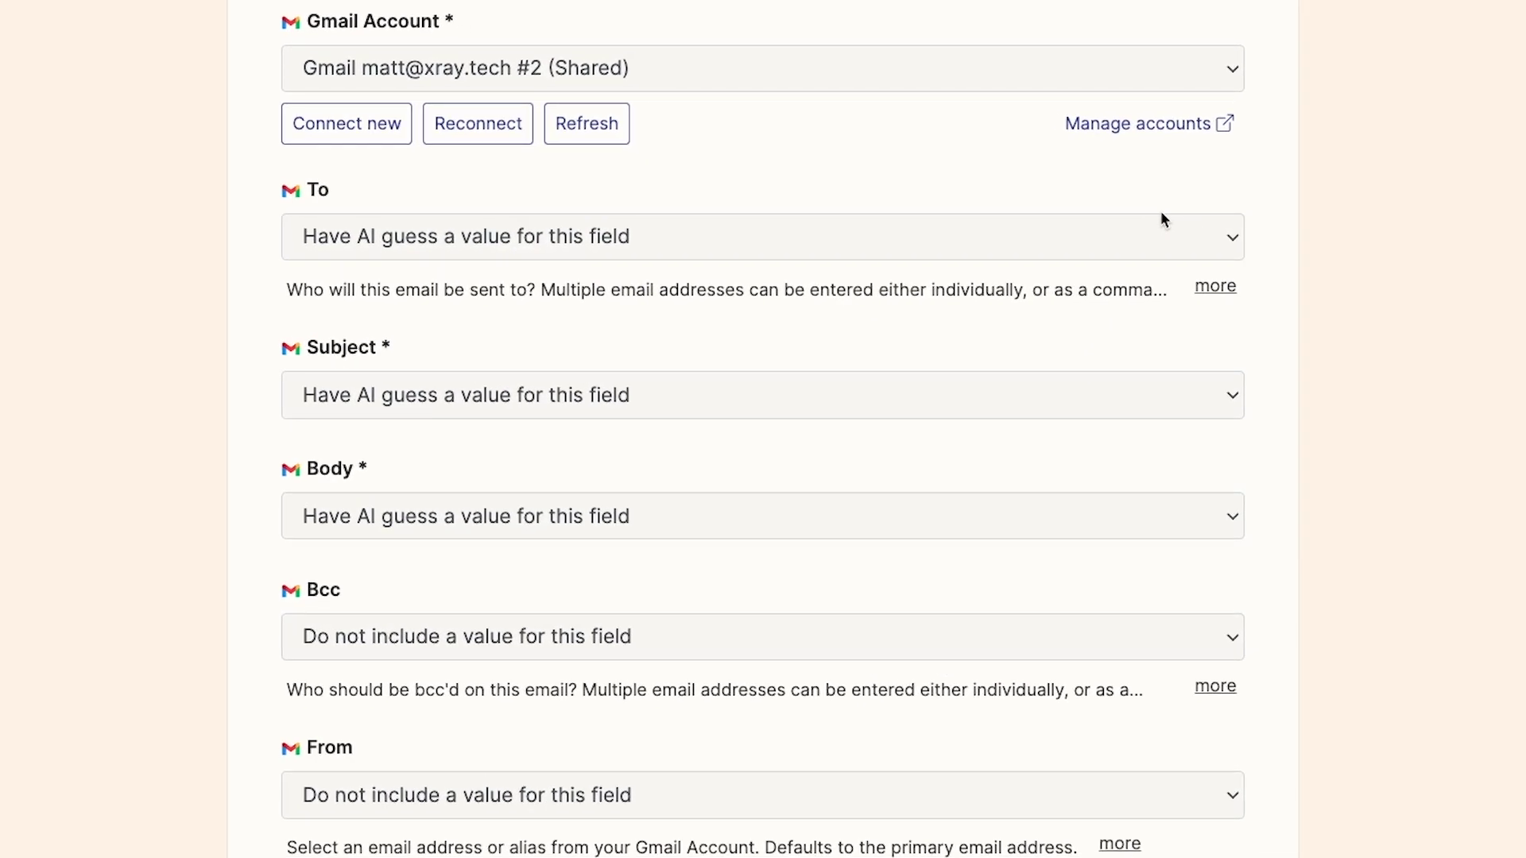
click(1207, 237)
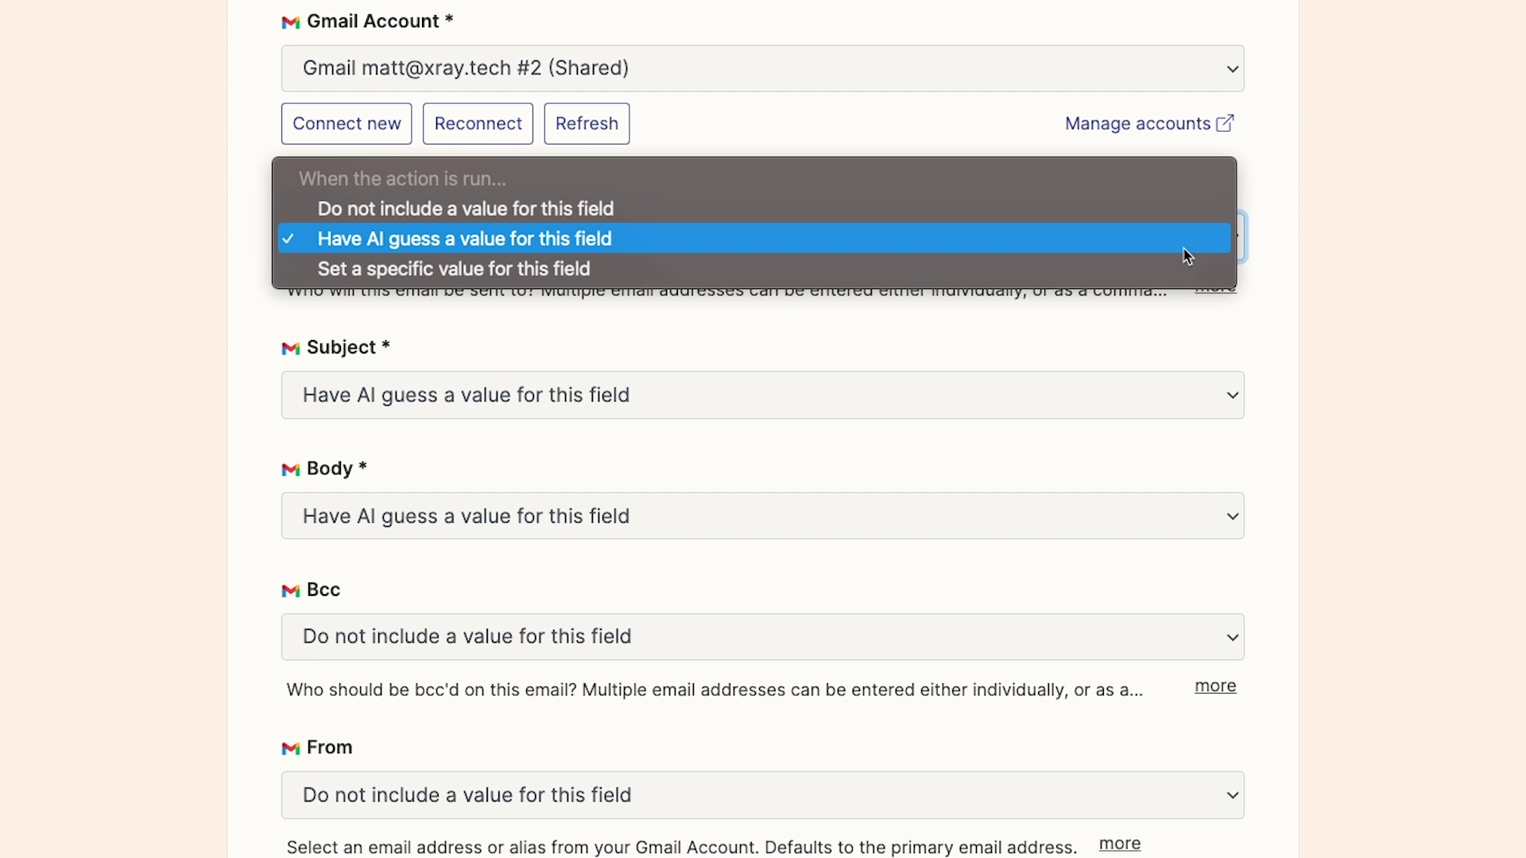
click(1171, 269)
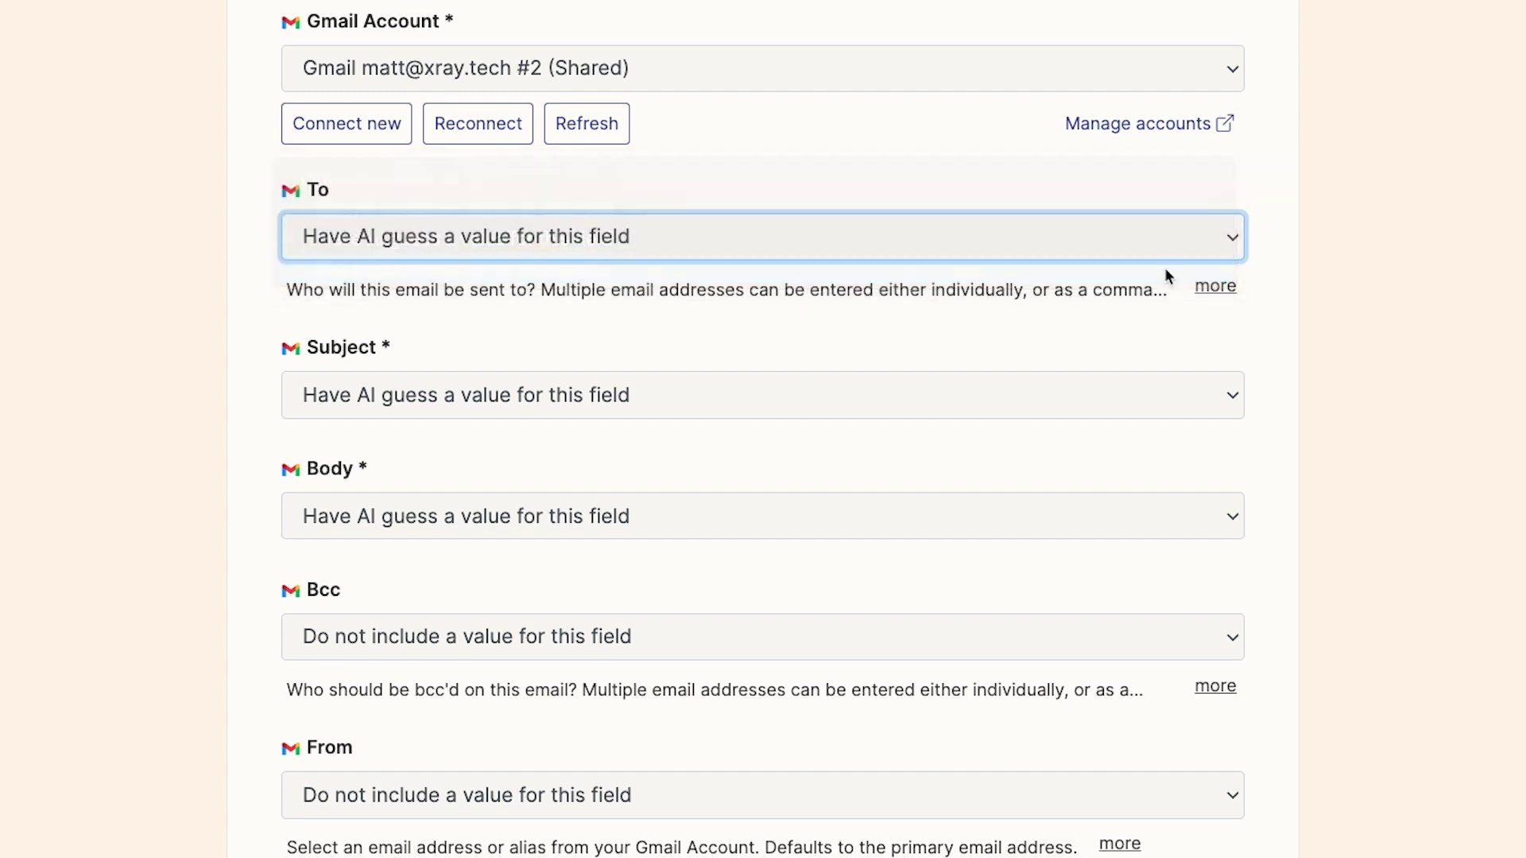
click(701, 299)
text(exam)
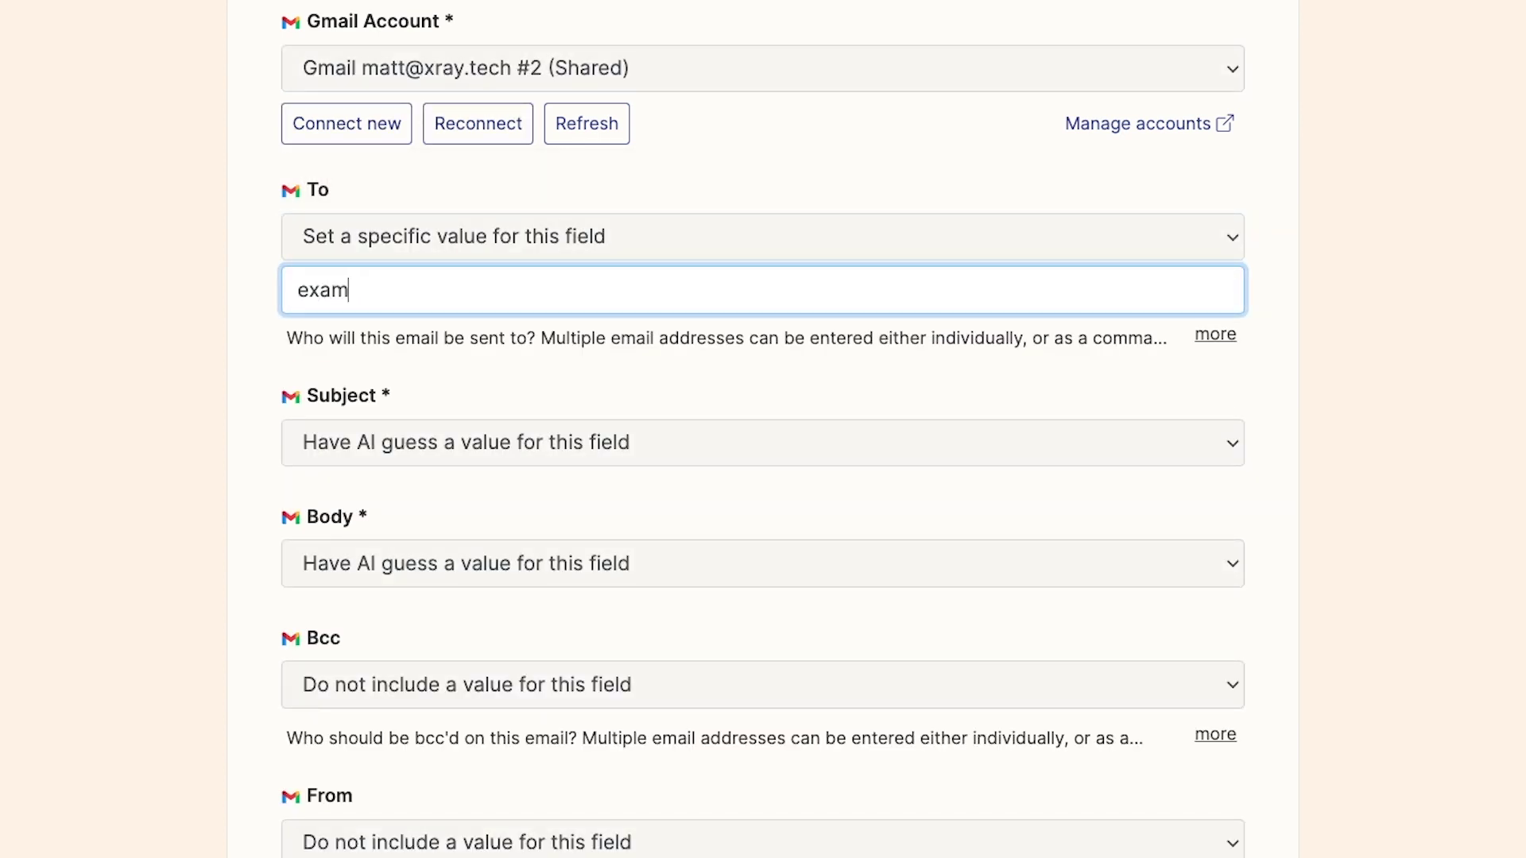
text(ple@email.com)
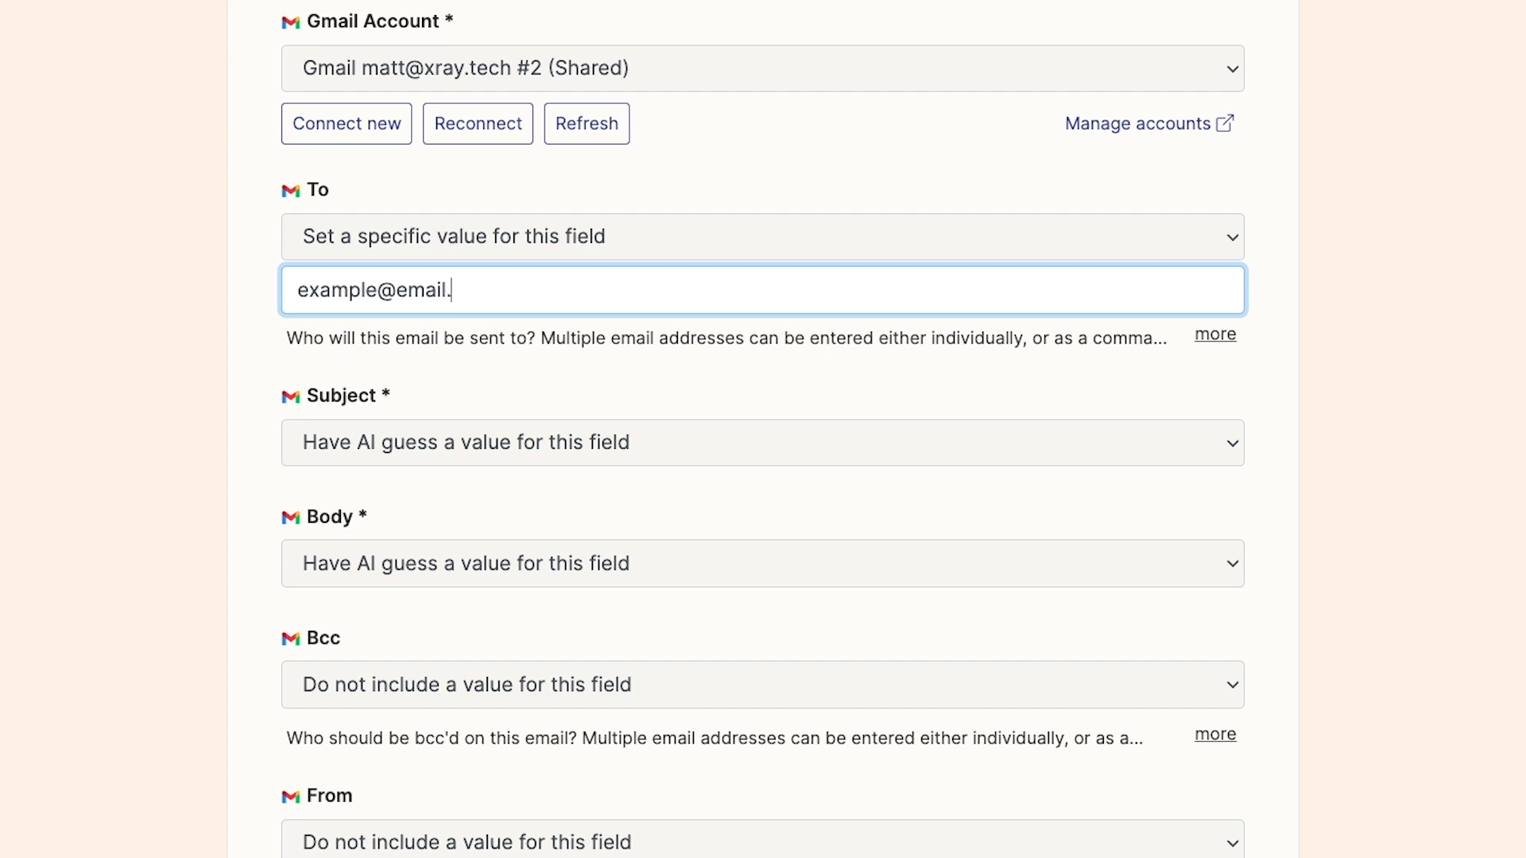
click(1465, 342)
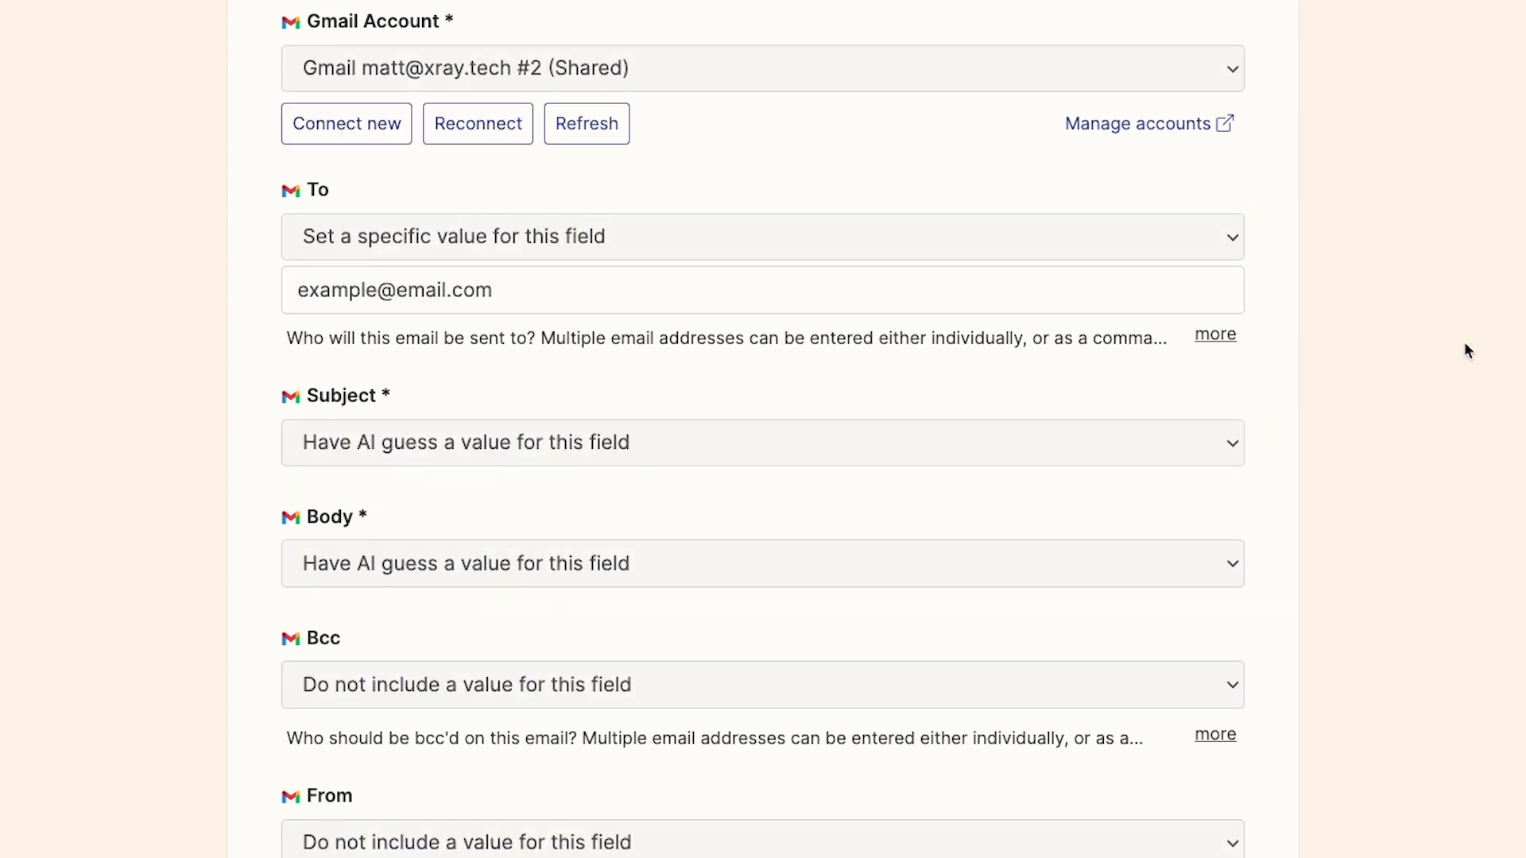
click(1231, 240)
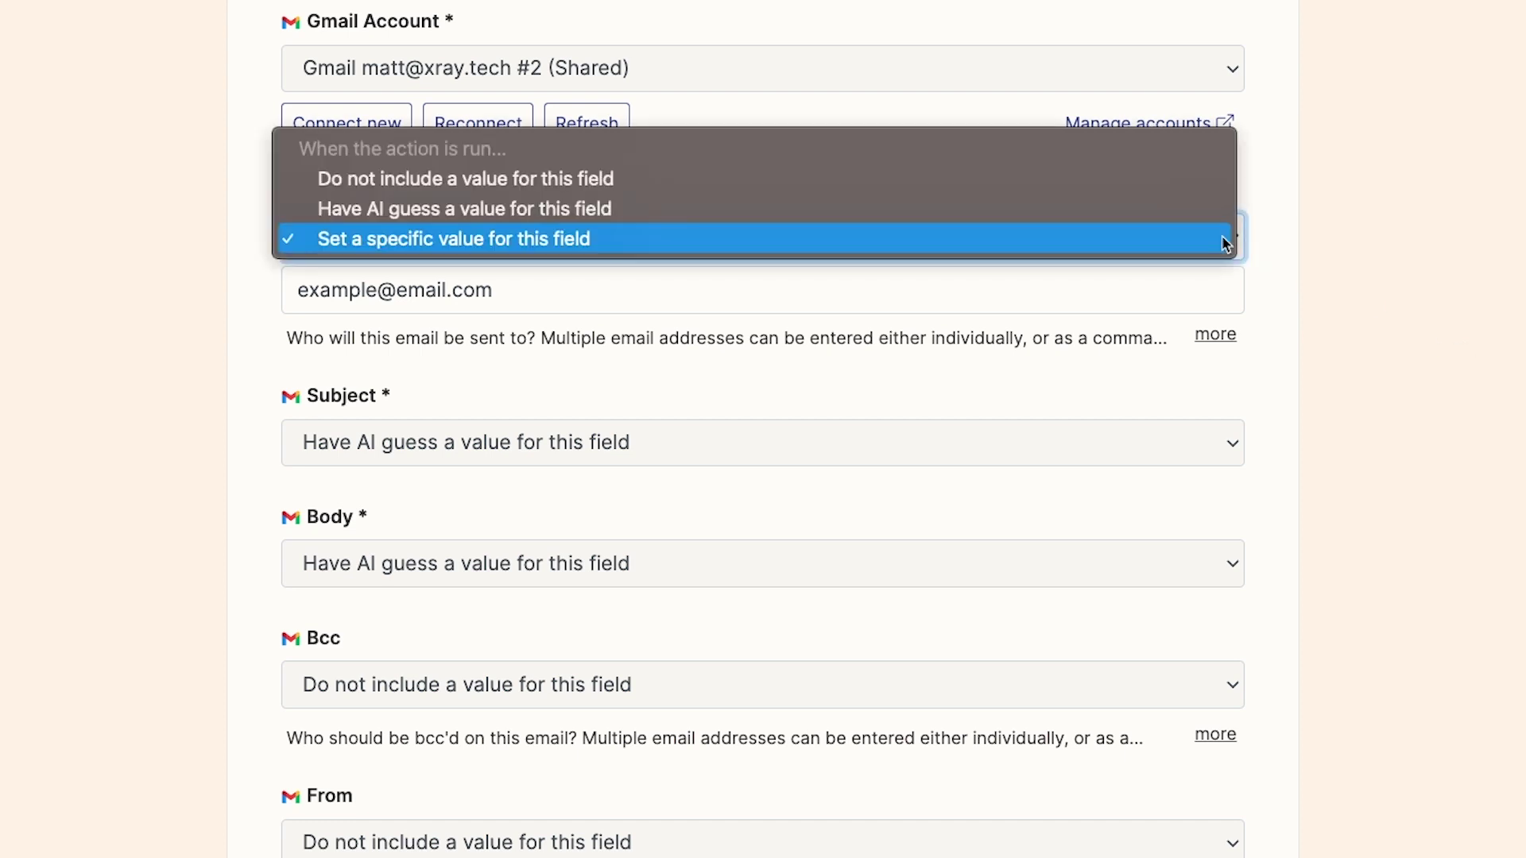
click(1122, 210)
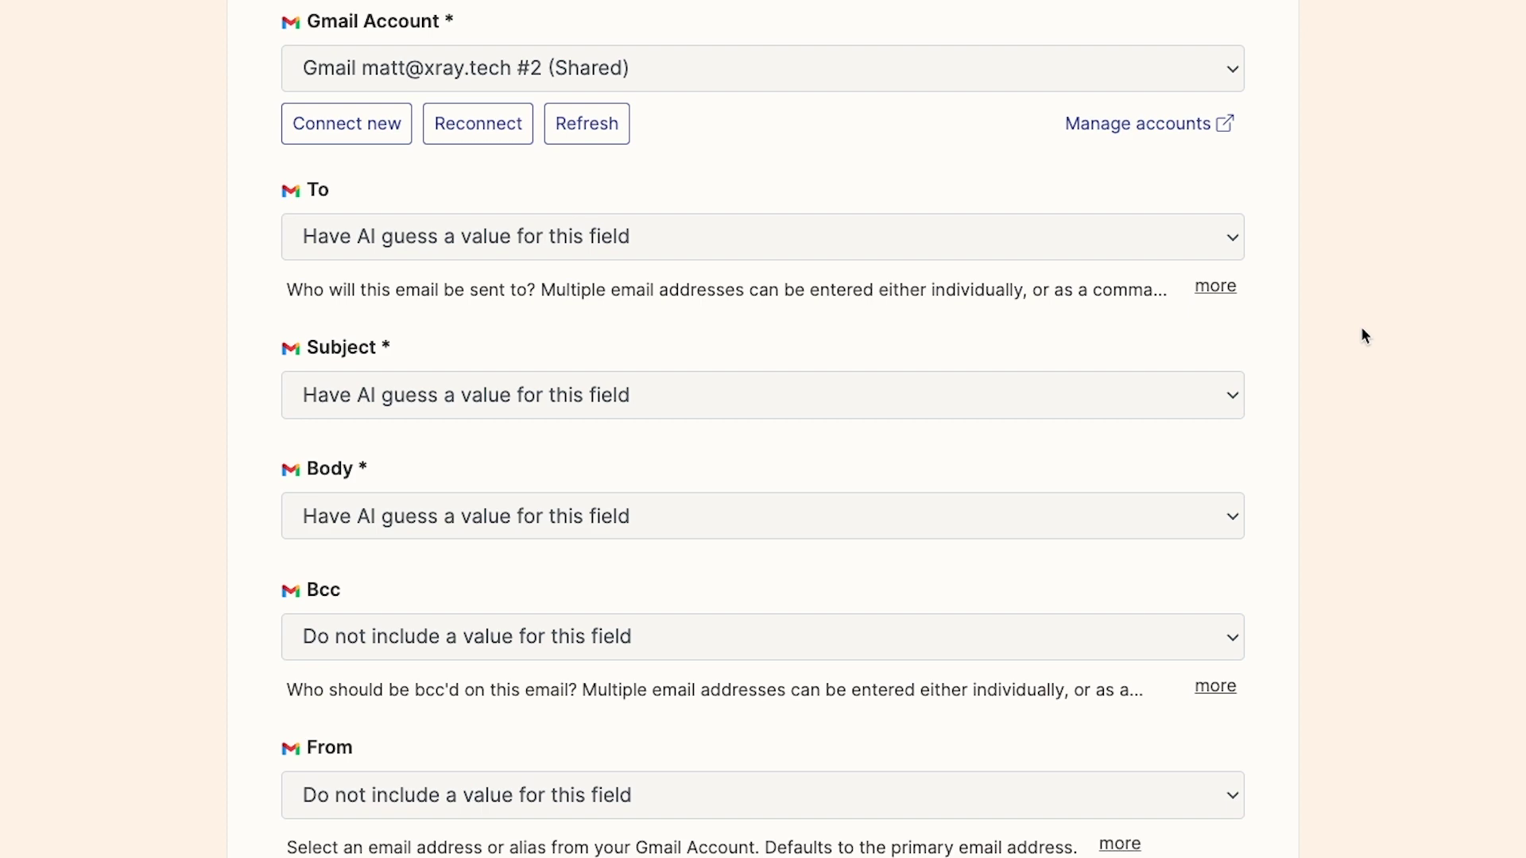
Enable the Gmail Send Email action with all fields left to AI.
scroll(1205, 308, down, 1)
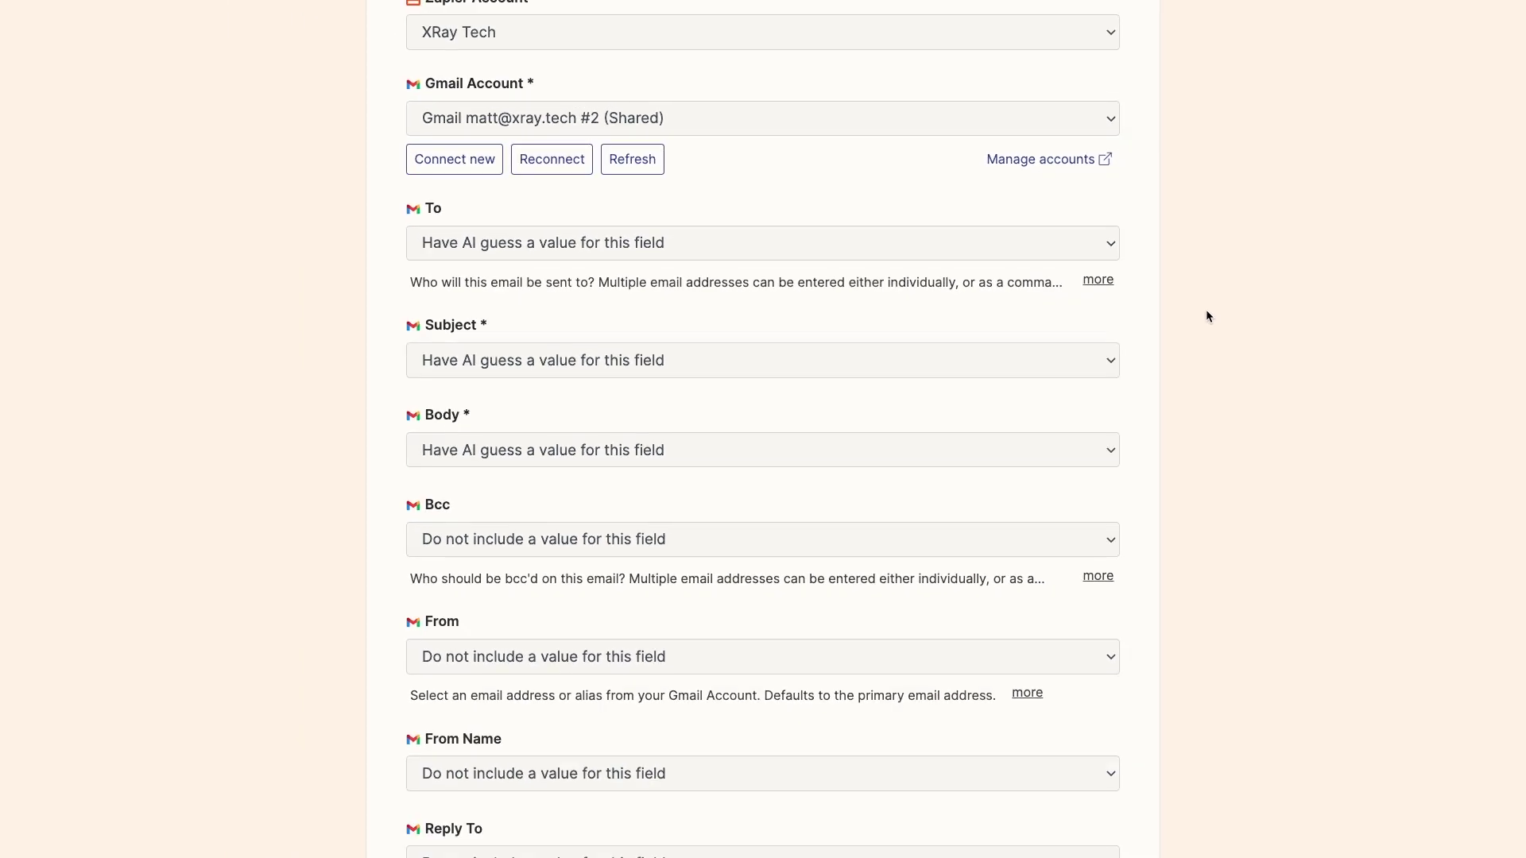
scroll(1206, 316, down, 6)
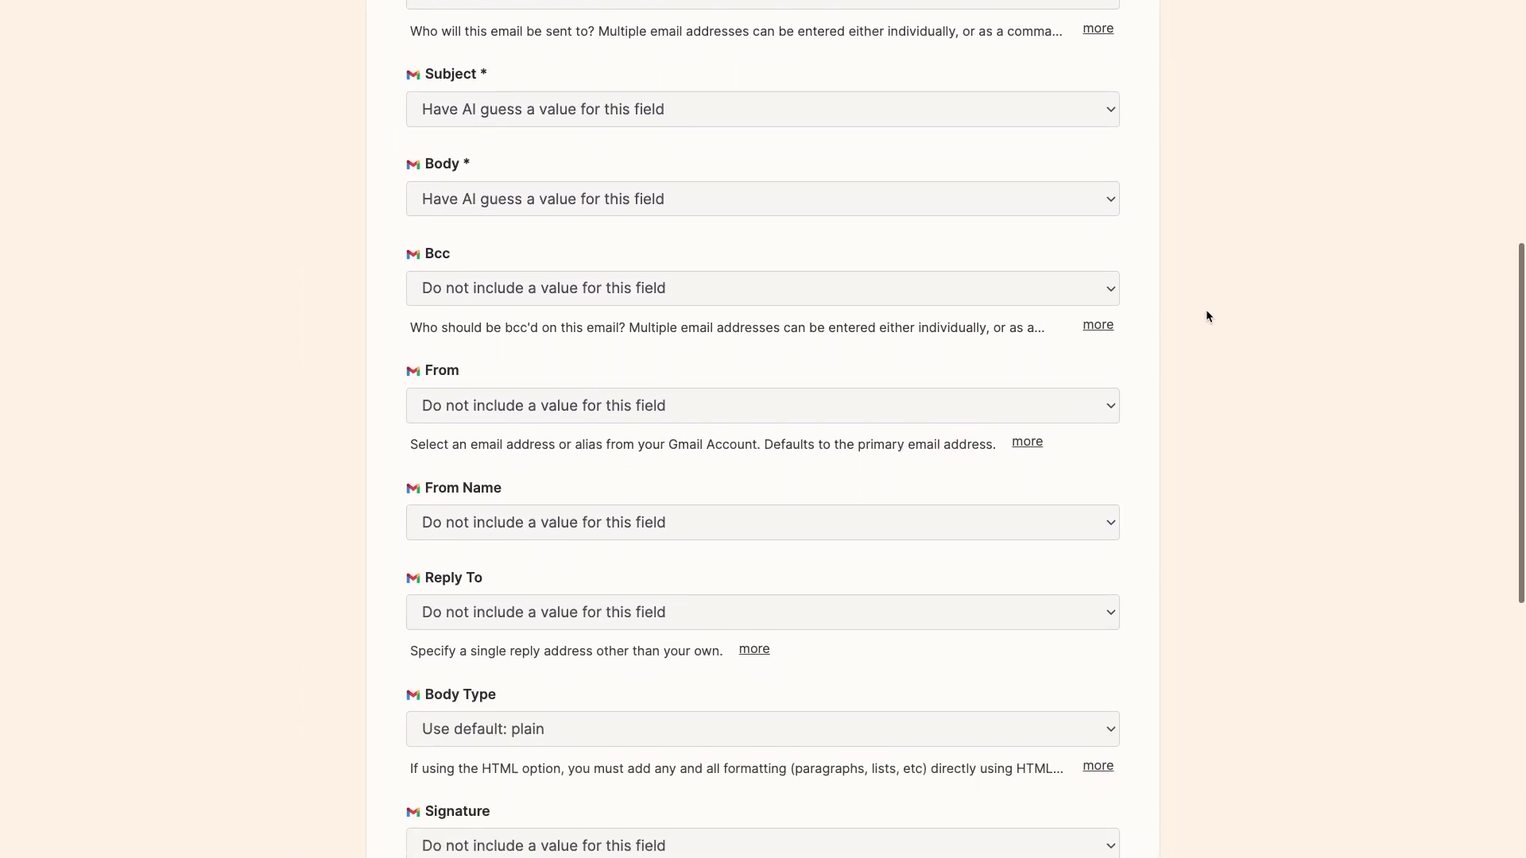
scroll(1206, 317, down, 5)
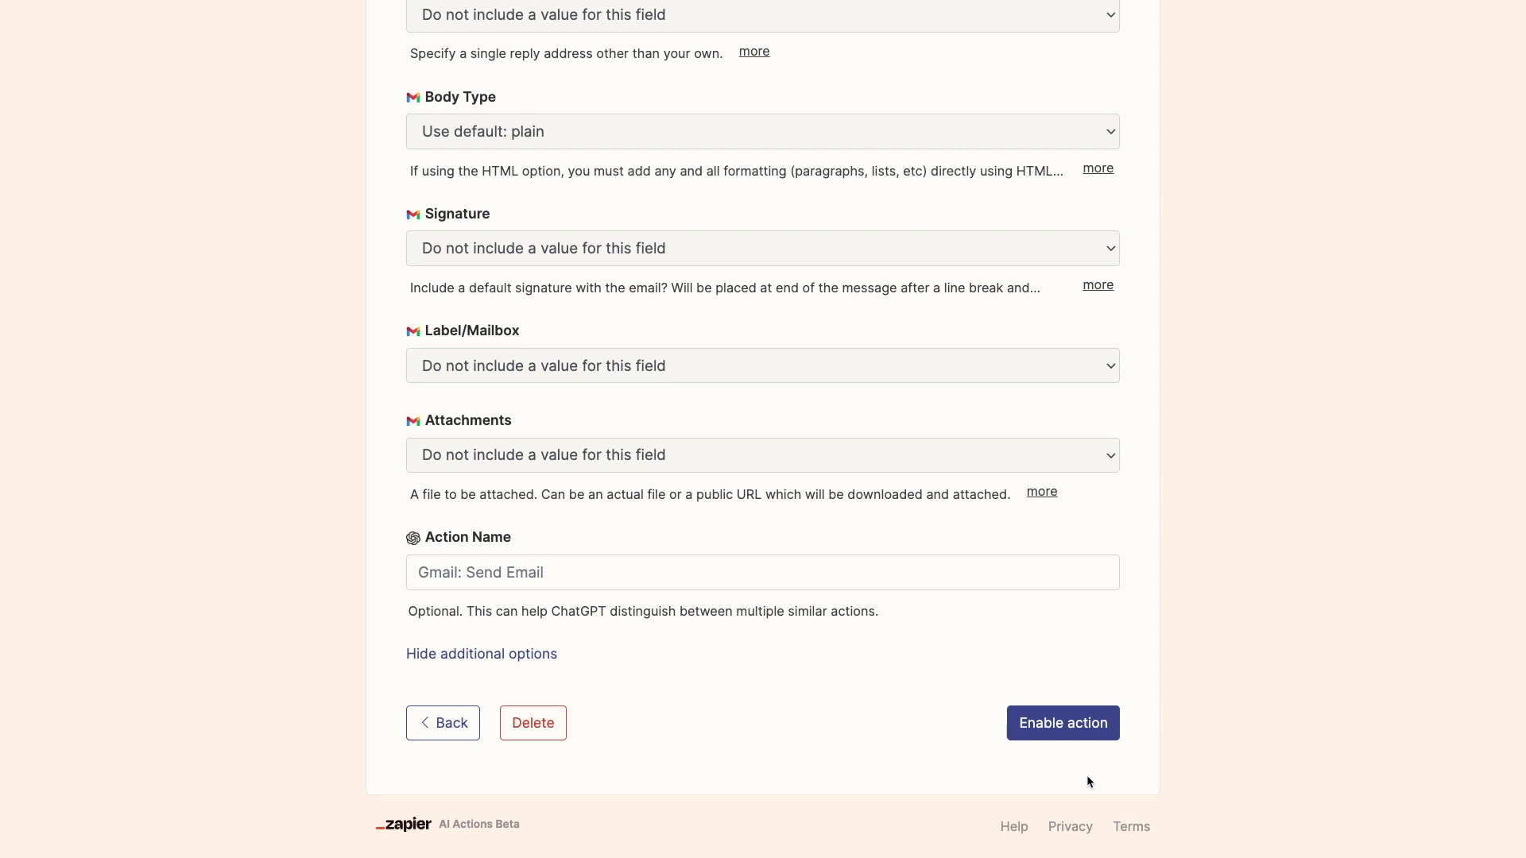
click(1067, 731)
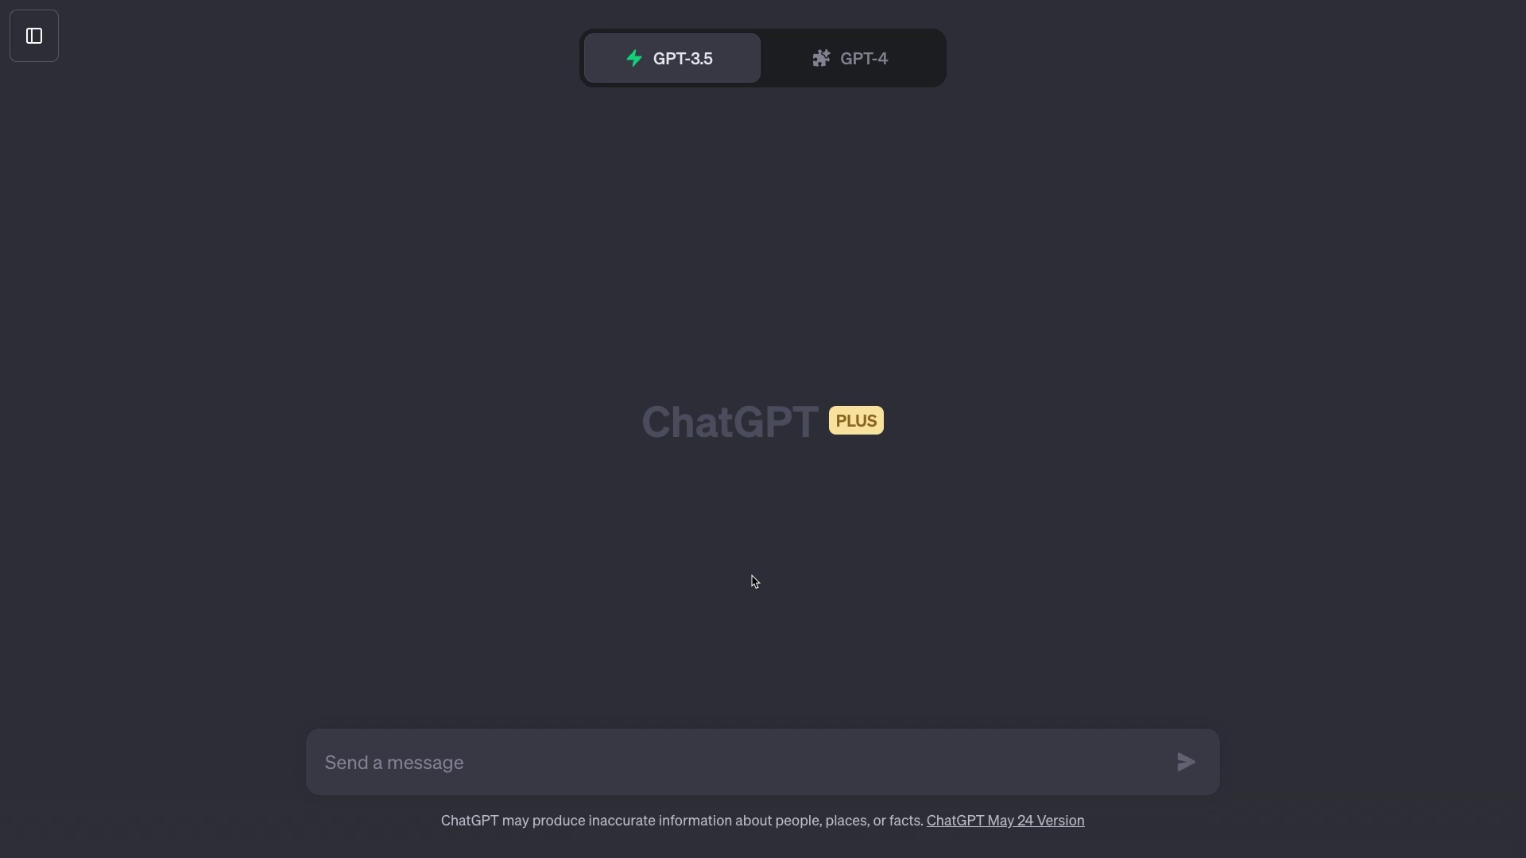
With Zapier checked for GPT-4, paste and send the meeting-request email prompt.
click(840, 82)
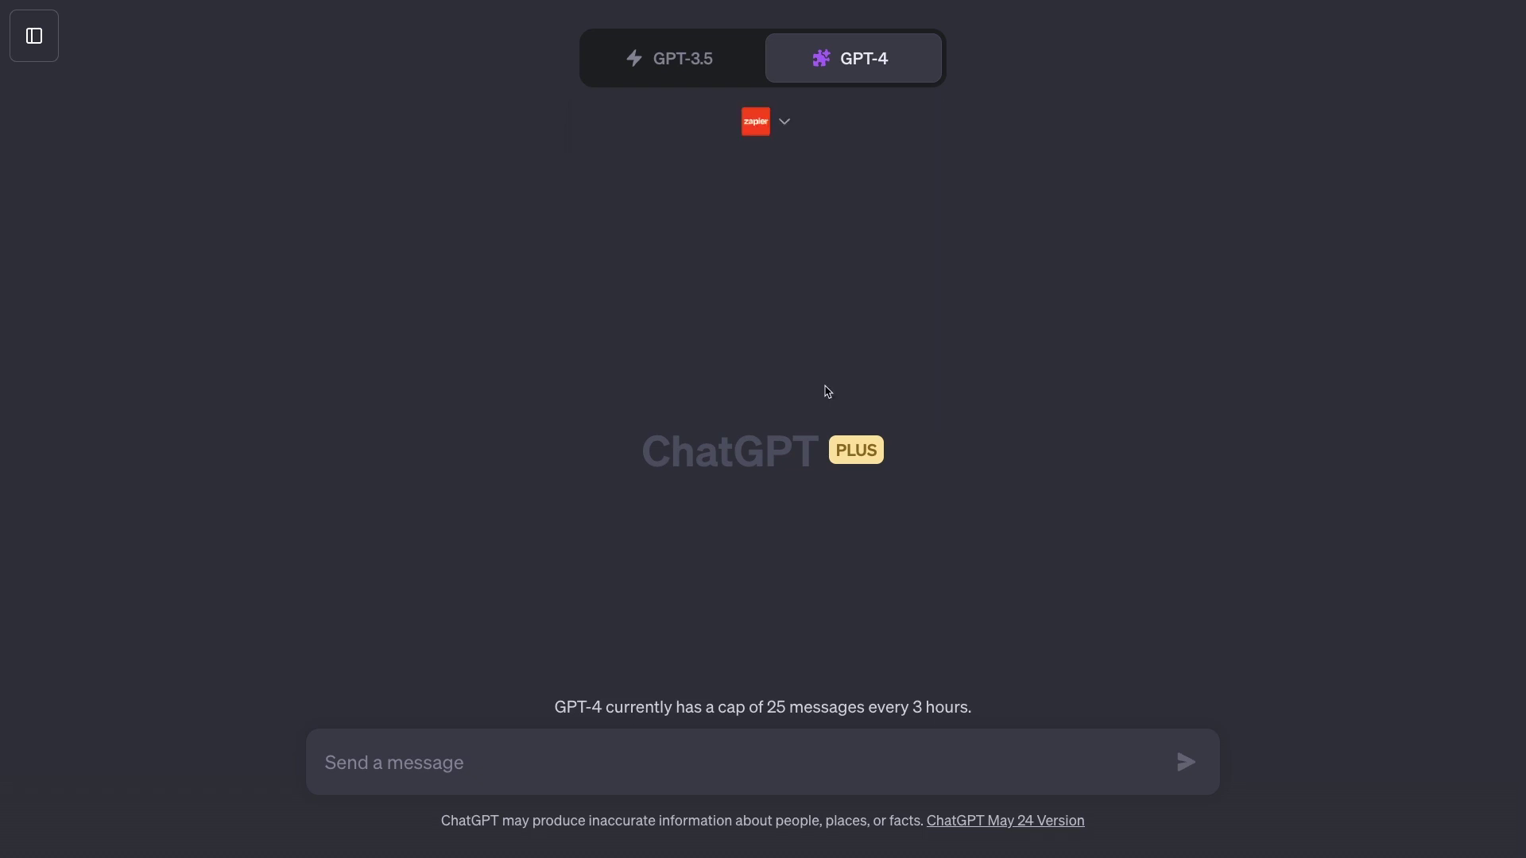
click(776, 127)
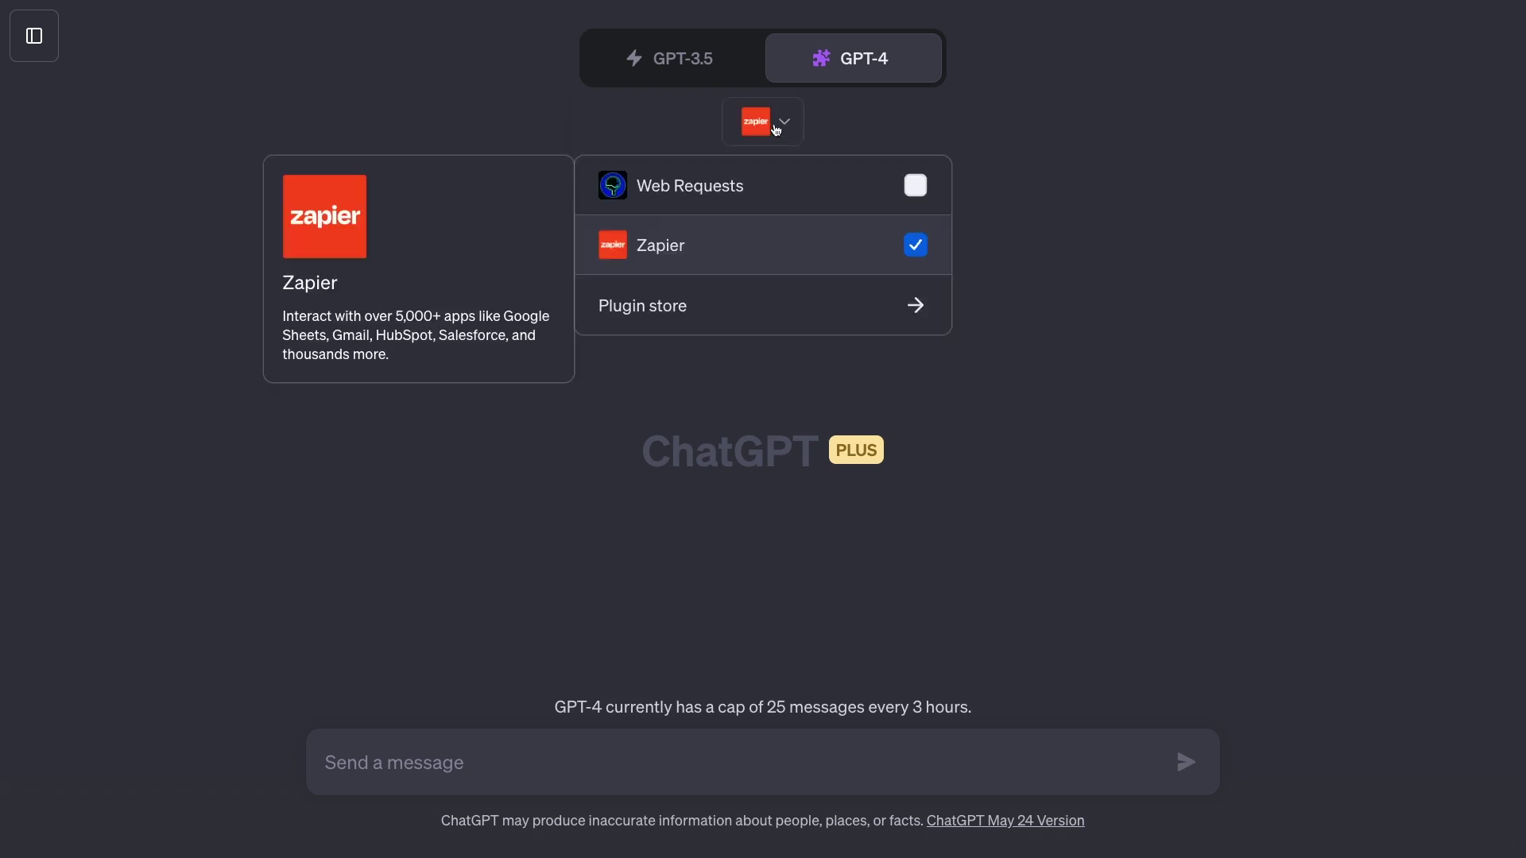
click(1097, 283)
click(763, 750)
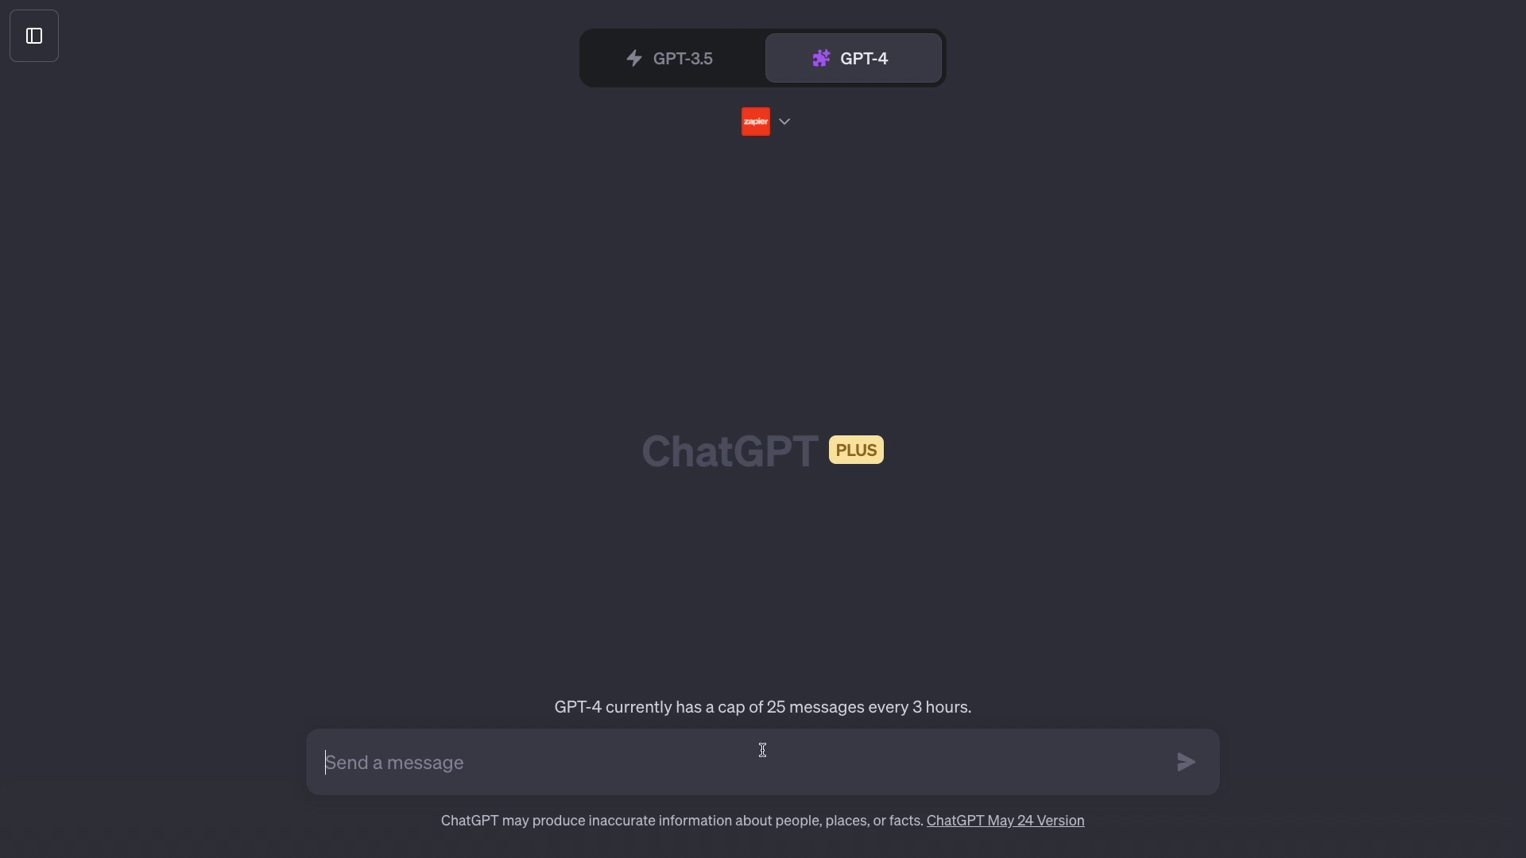
key(ctrl+v)
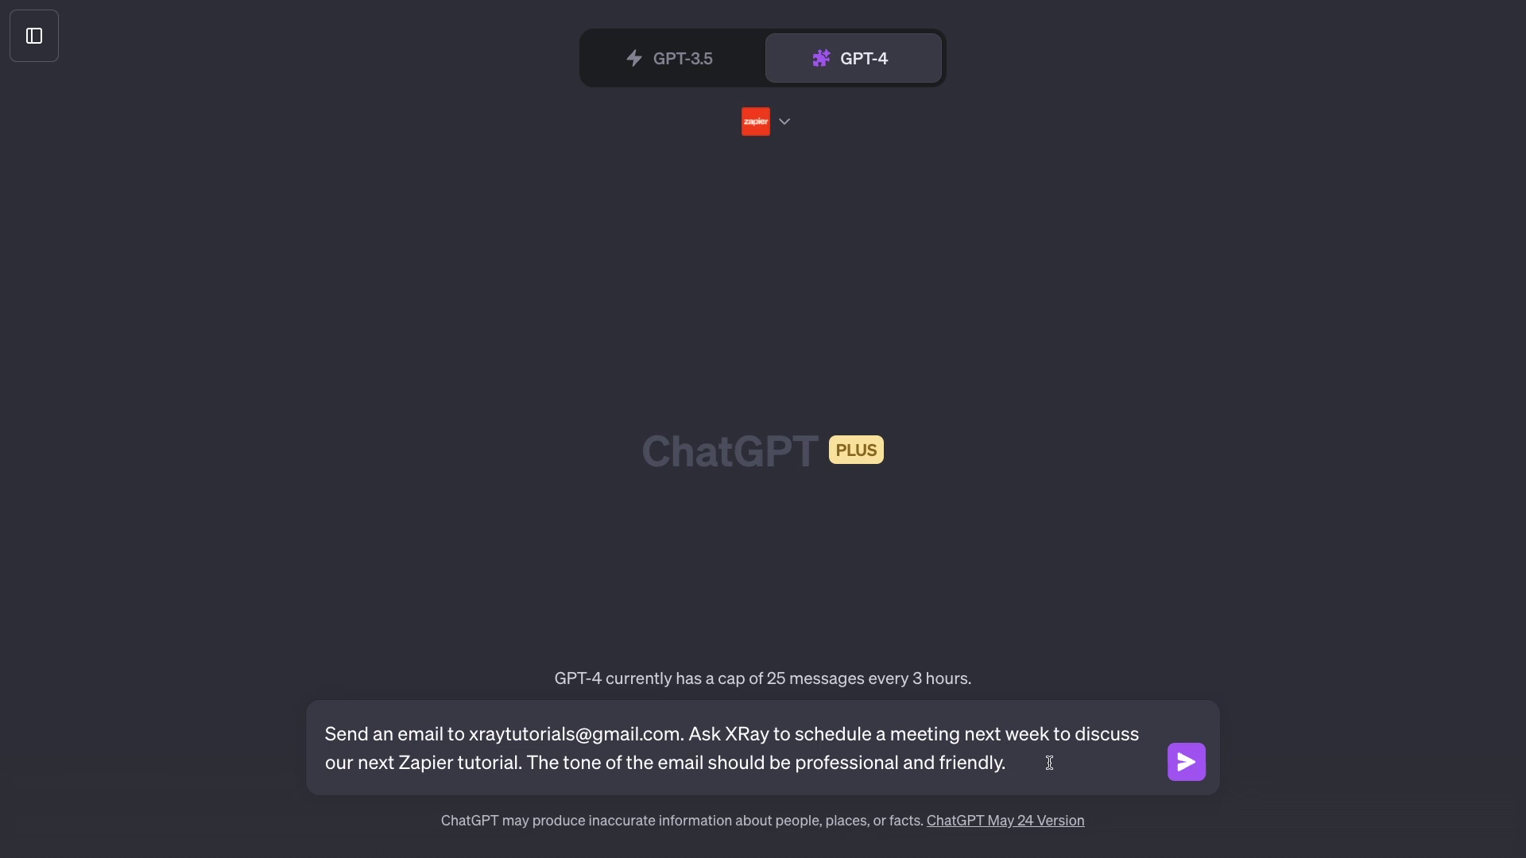
click(1186, 762)
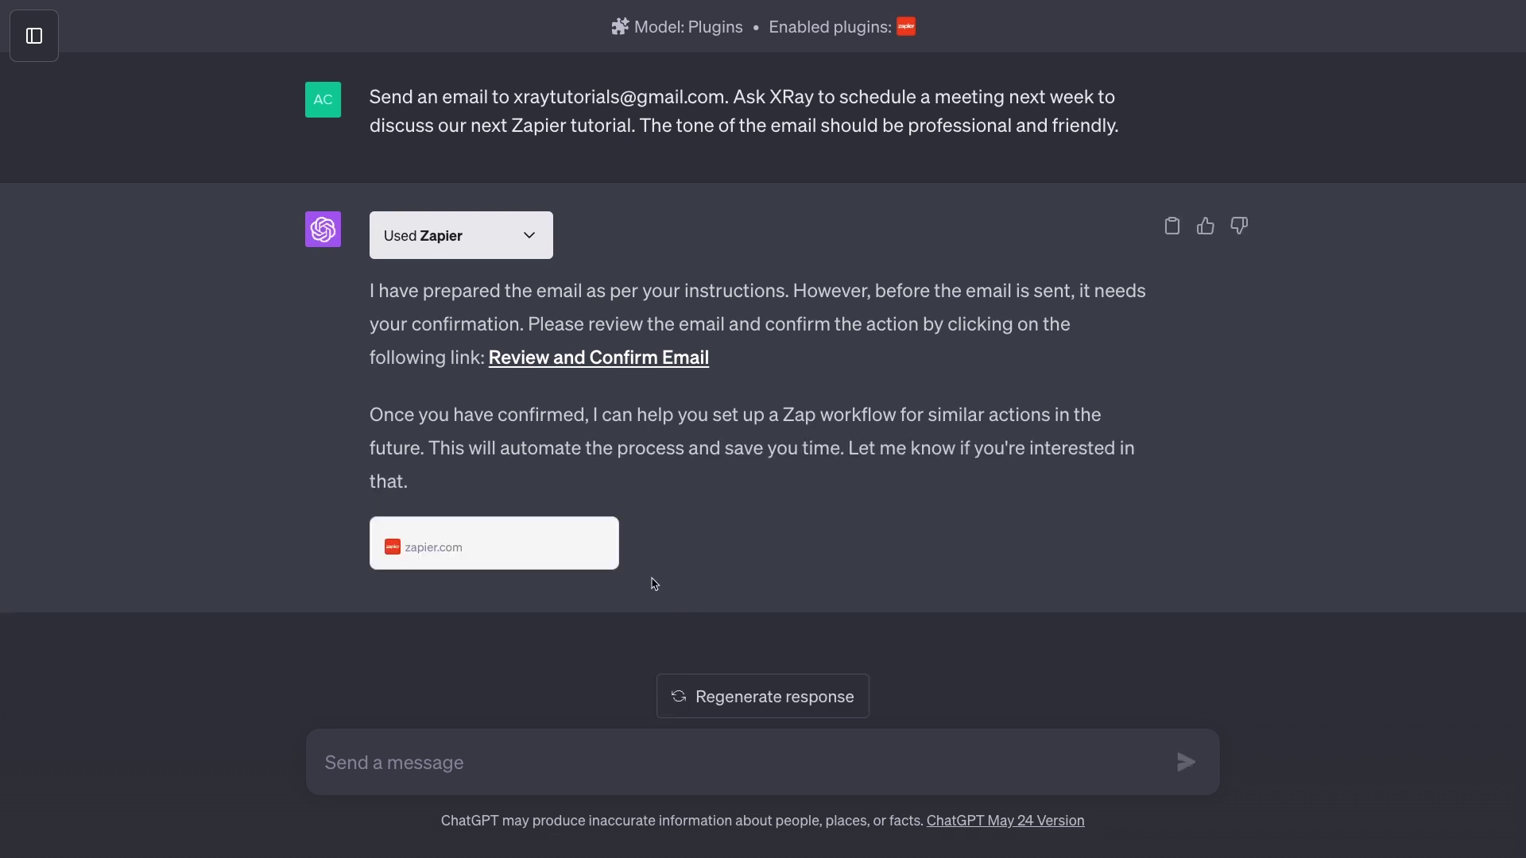
Open the 'Review and Confirm Email' link in Zapier's reply.
click(562, 359)
Run the 'Request for Meeting to Discuss Next Zapier Tutorial' email from the Confirm page.
scroll(1023, 517, down, 2)
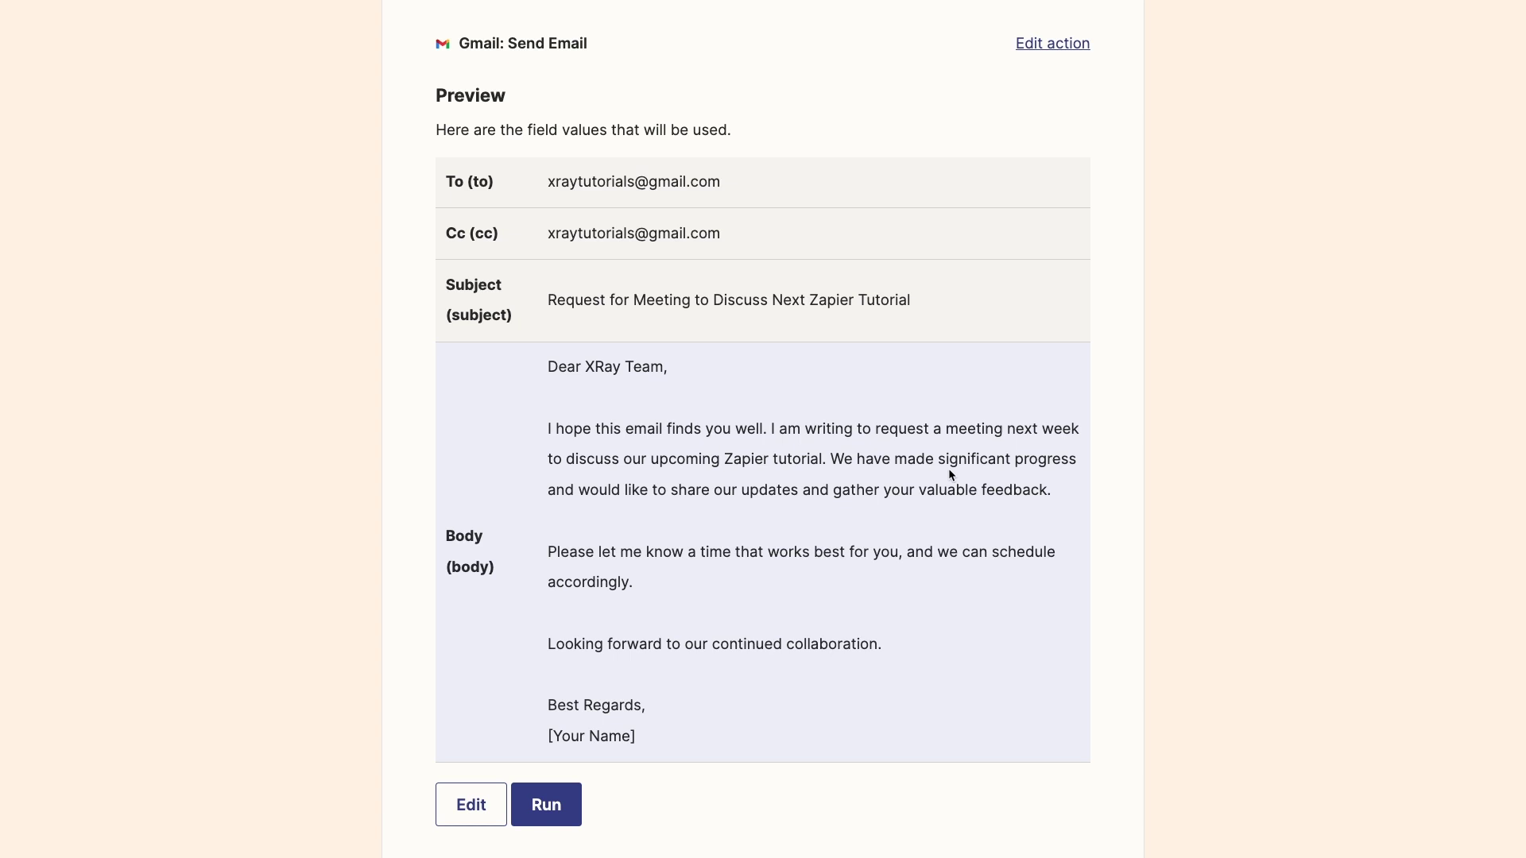
scroll(803, 509, down, 1)
scroll(803, 507, down, 1)
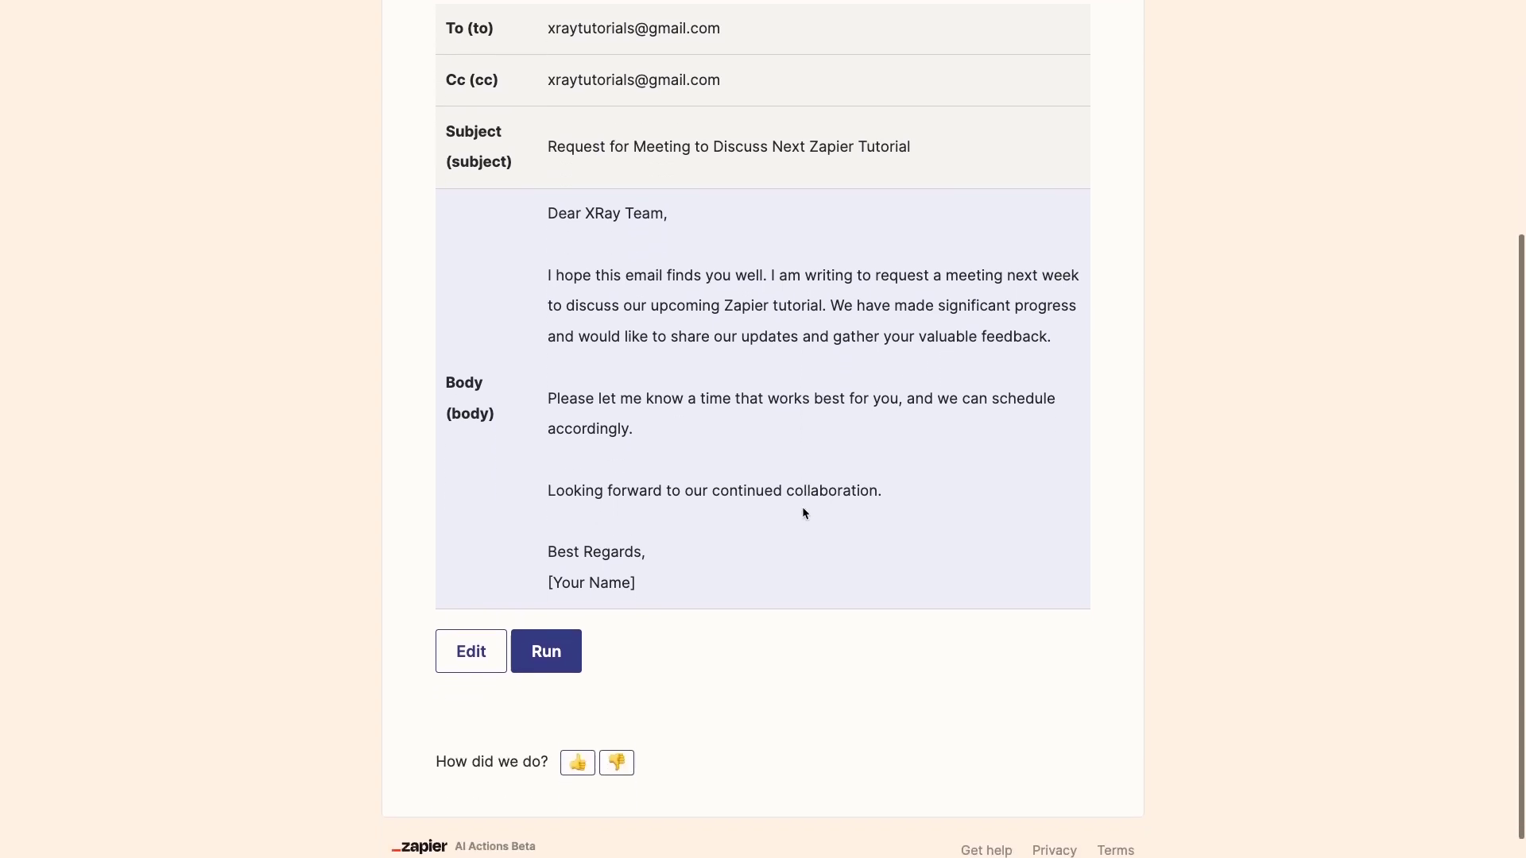
click(562, 646)
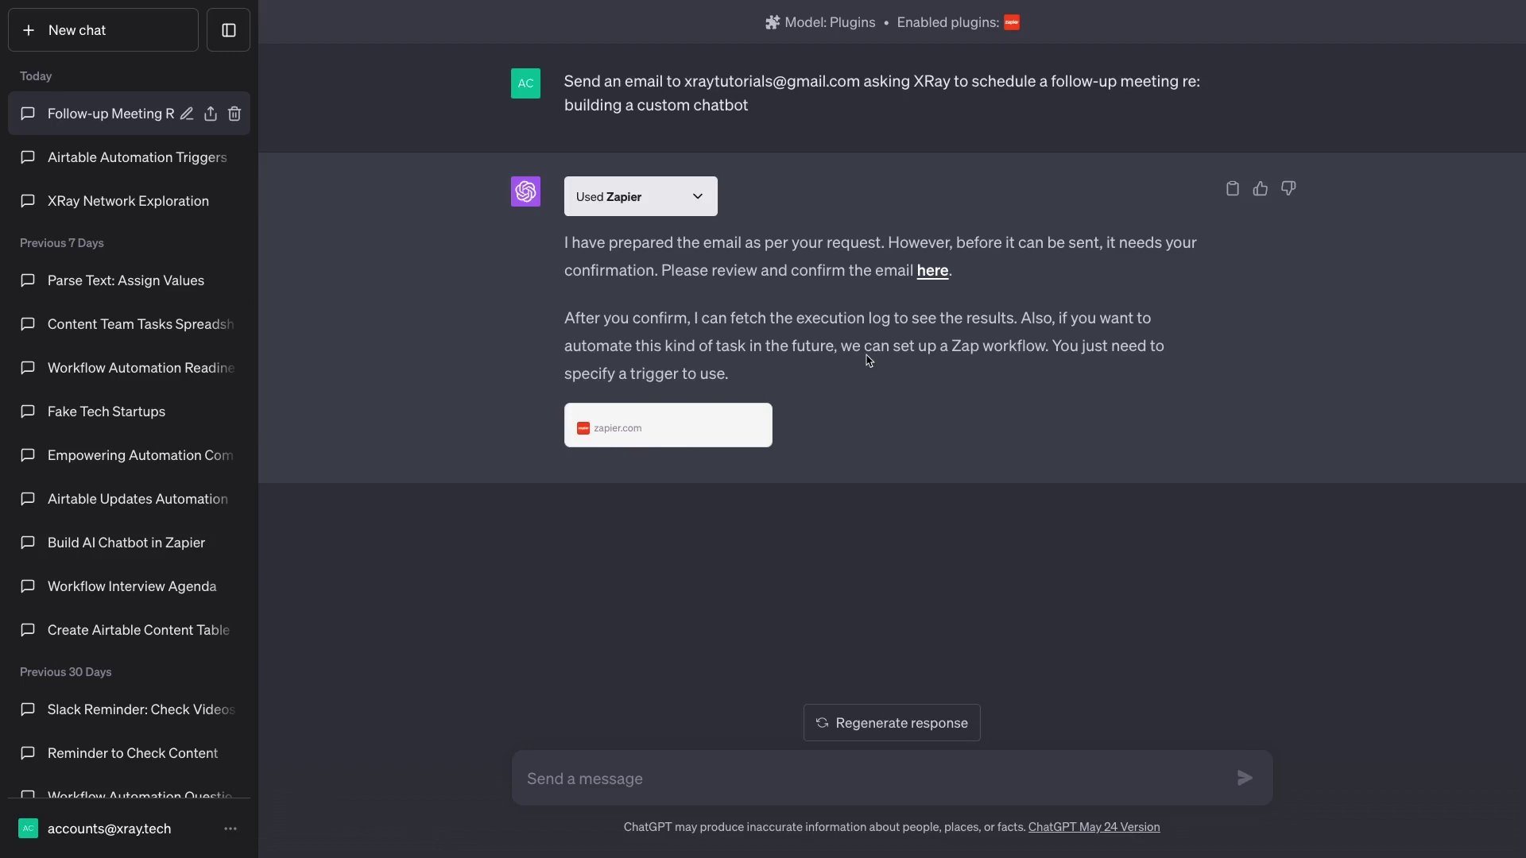
Request a Zap emailing consulting clients a reminder every Monday at 3:05 PM, then open the draft.
click(670, 775)
key(ctrl+v)
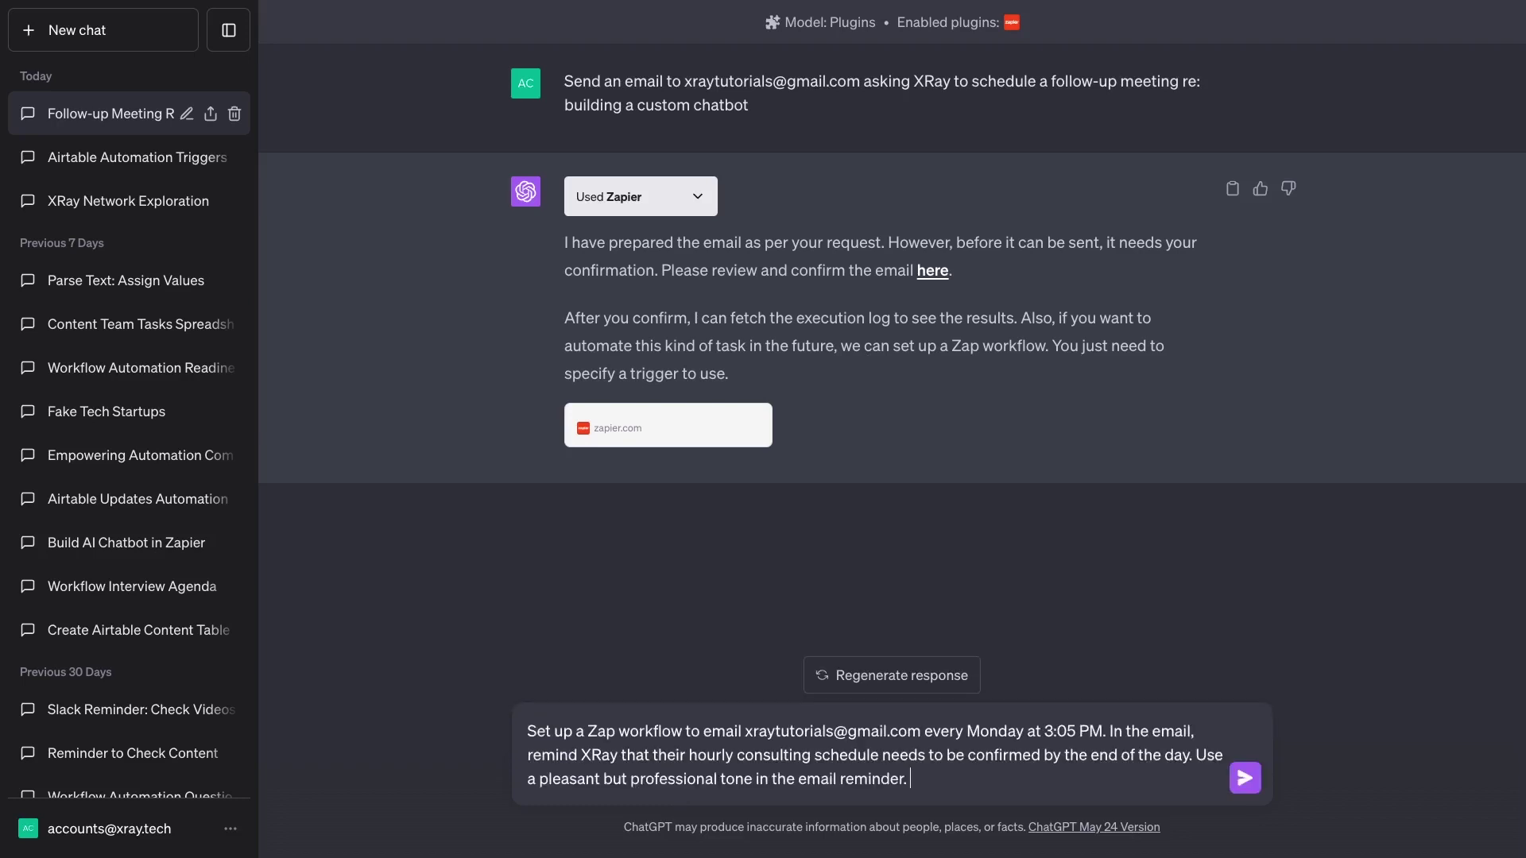
key(Return)
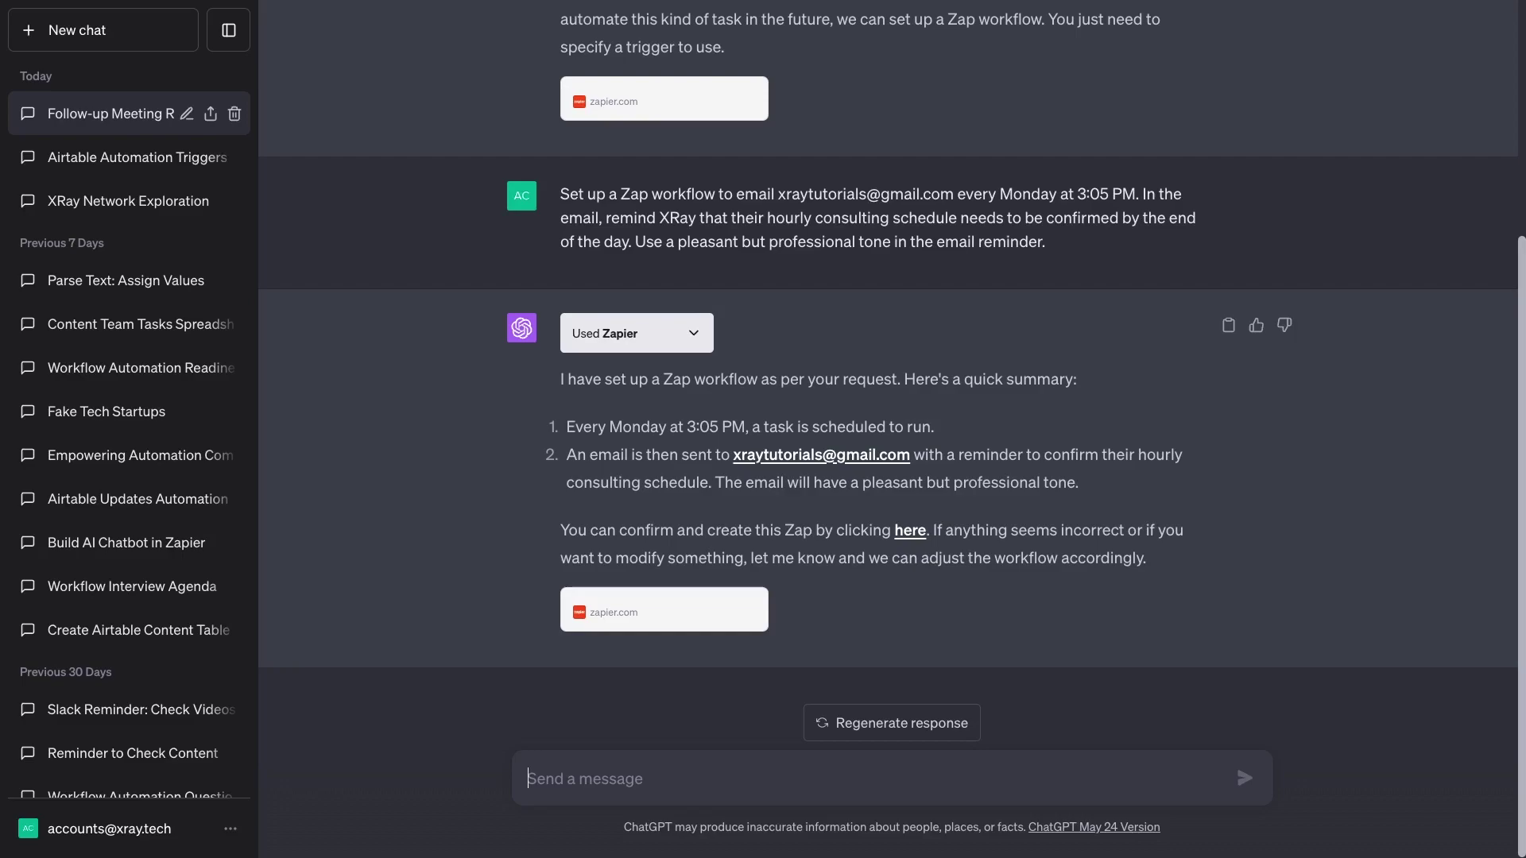
click(914, 532)
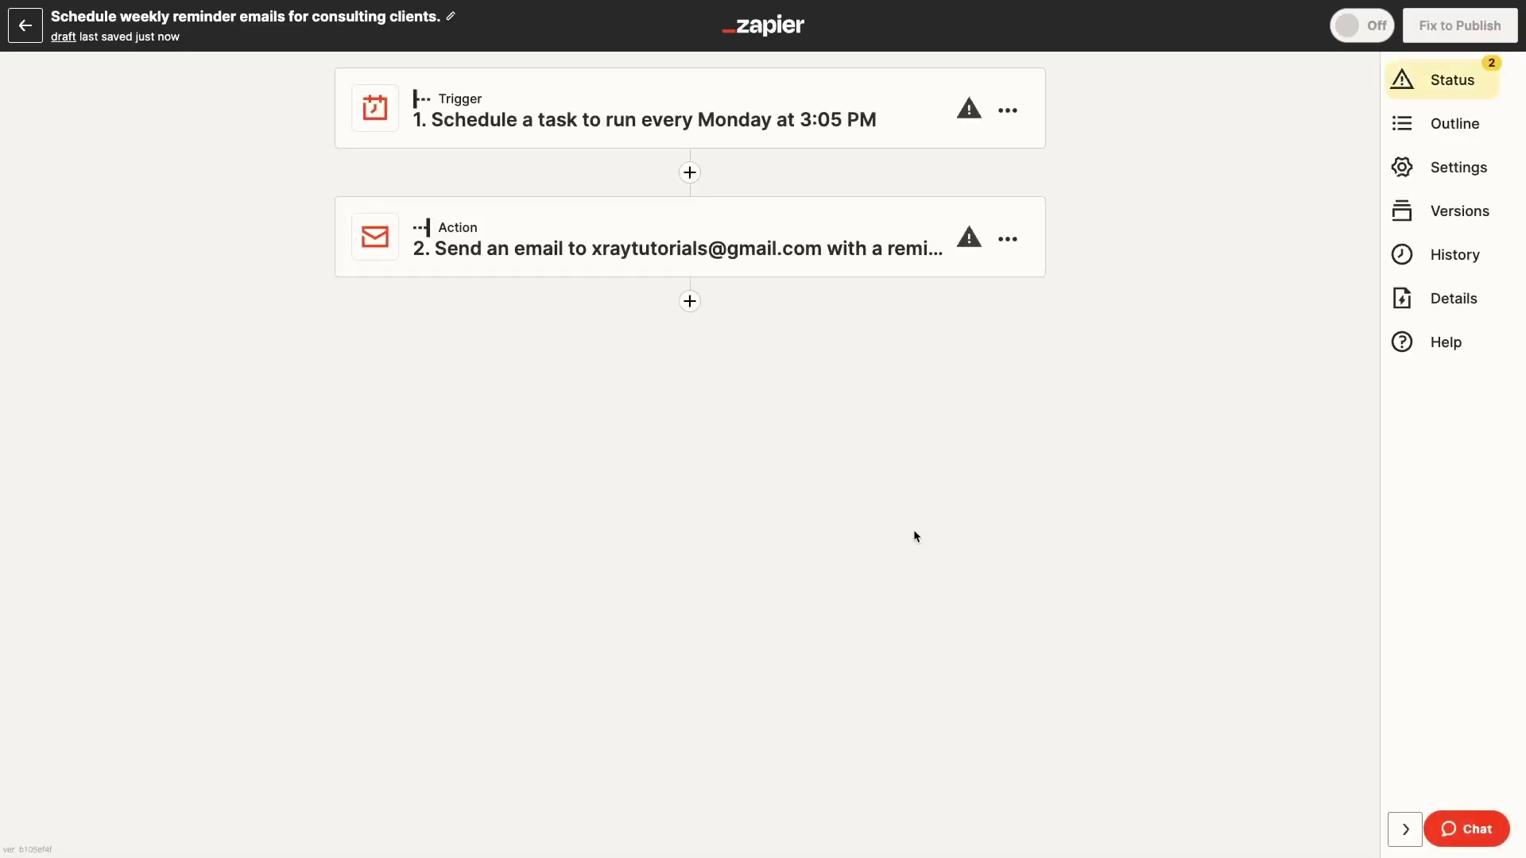
Expand the draft Zap's Monday 3:05 PM schedule trigger to inspect it.
click(973, 111)
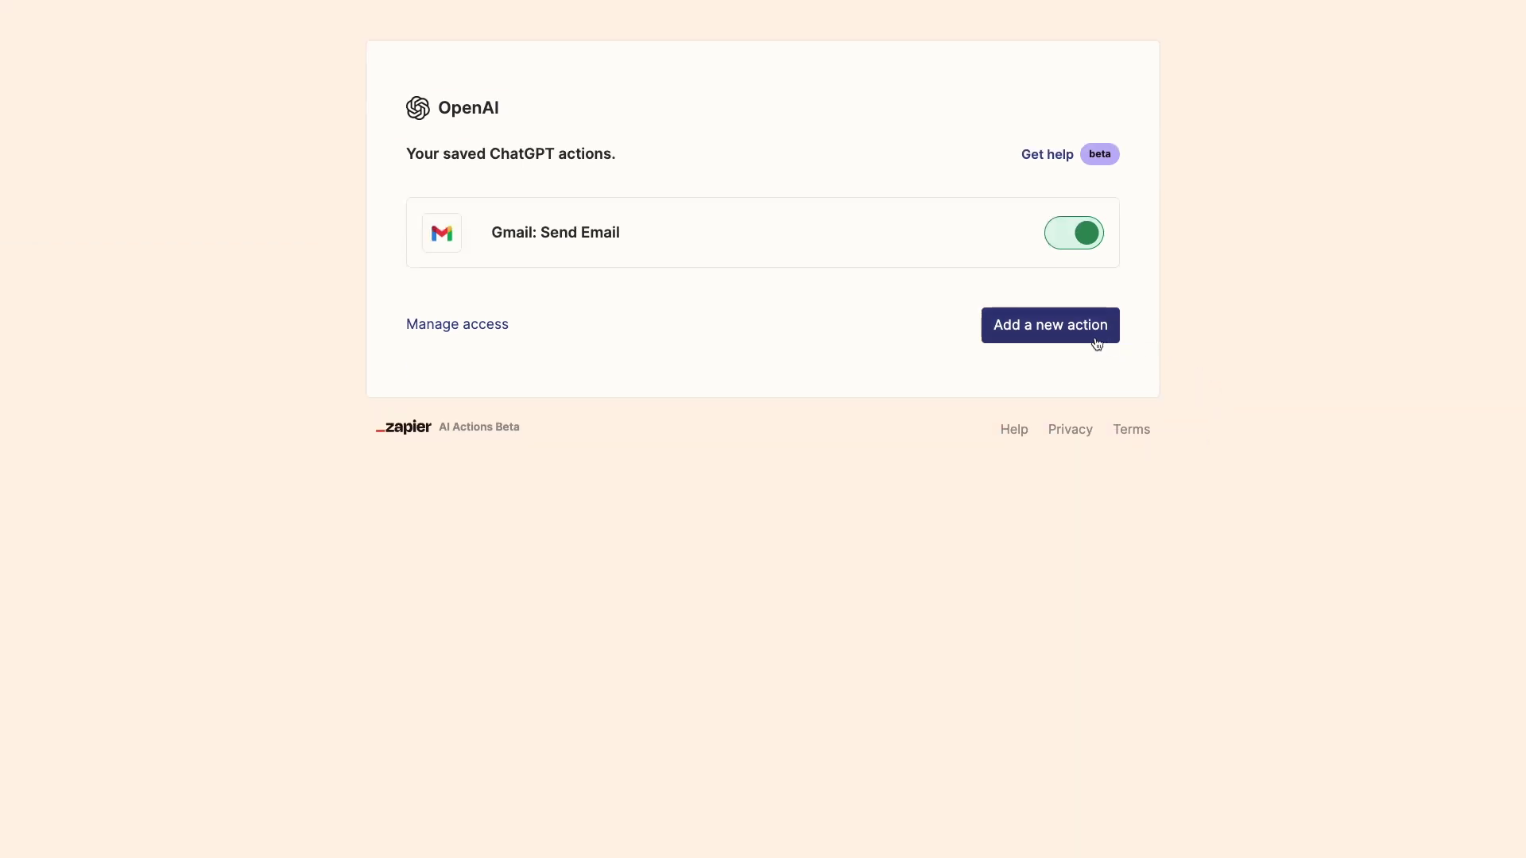
Enable a Google Drive: Find a File action using the first connected Google Drive account.
click(1093, 339)
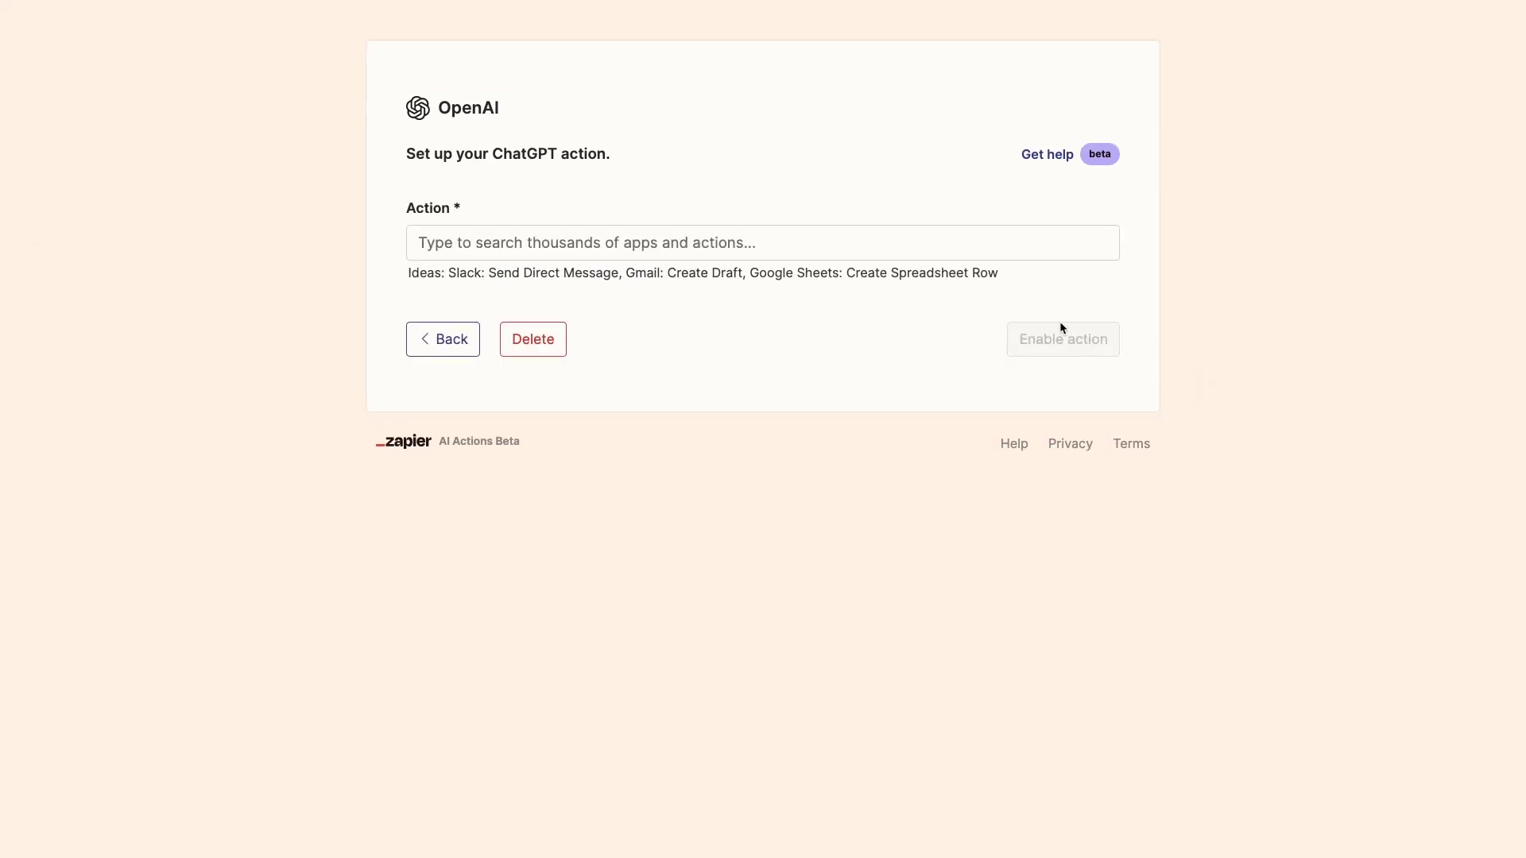
click(899, 246)
text(google drive)
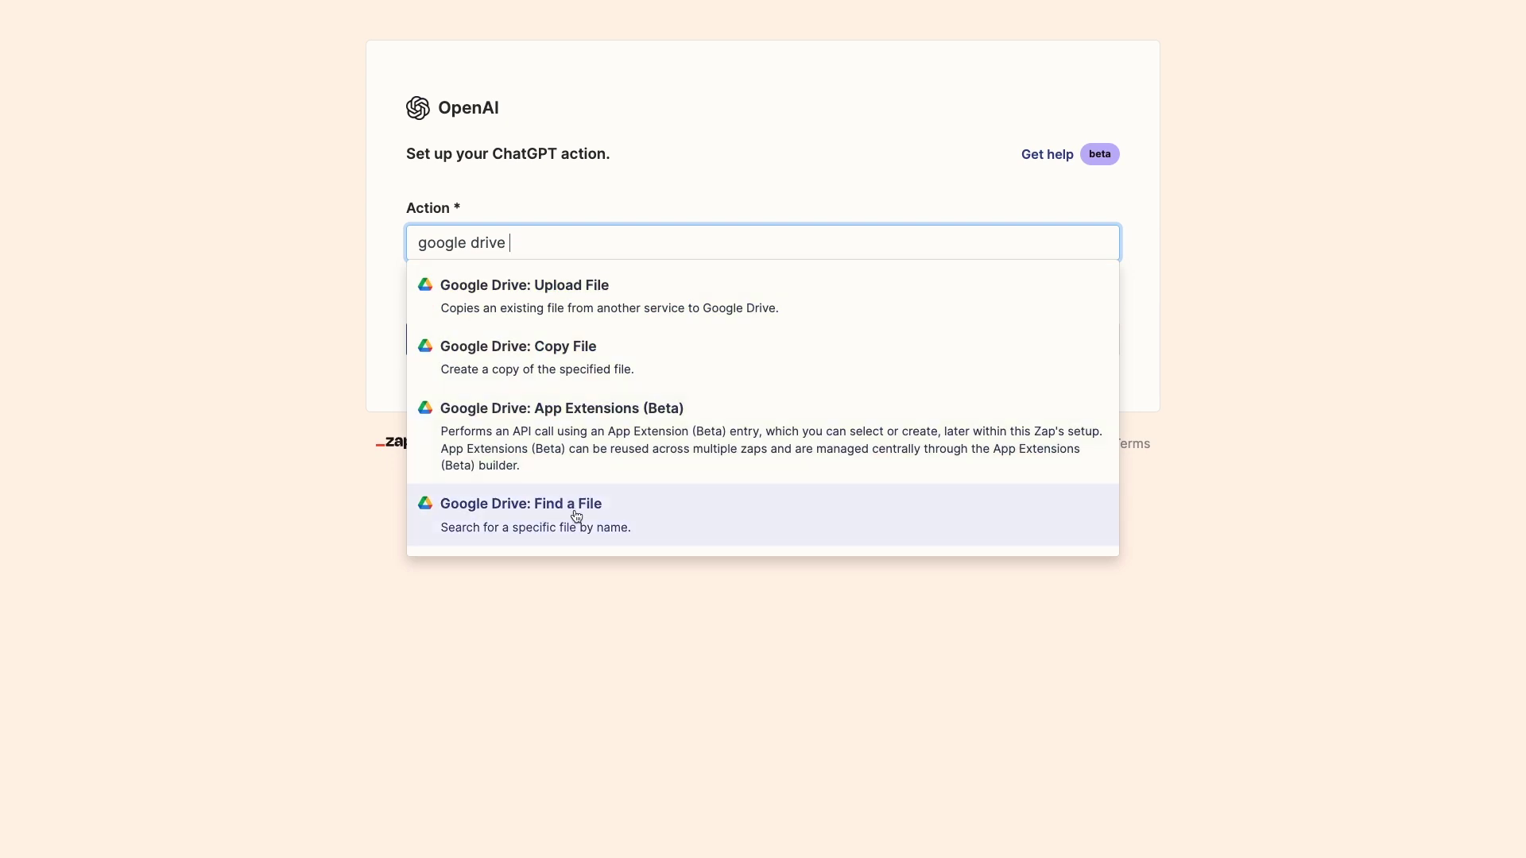
click(579, 517)
click(795, 440)
click(784, 443)
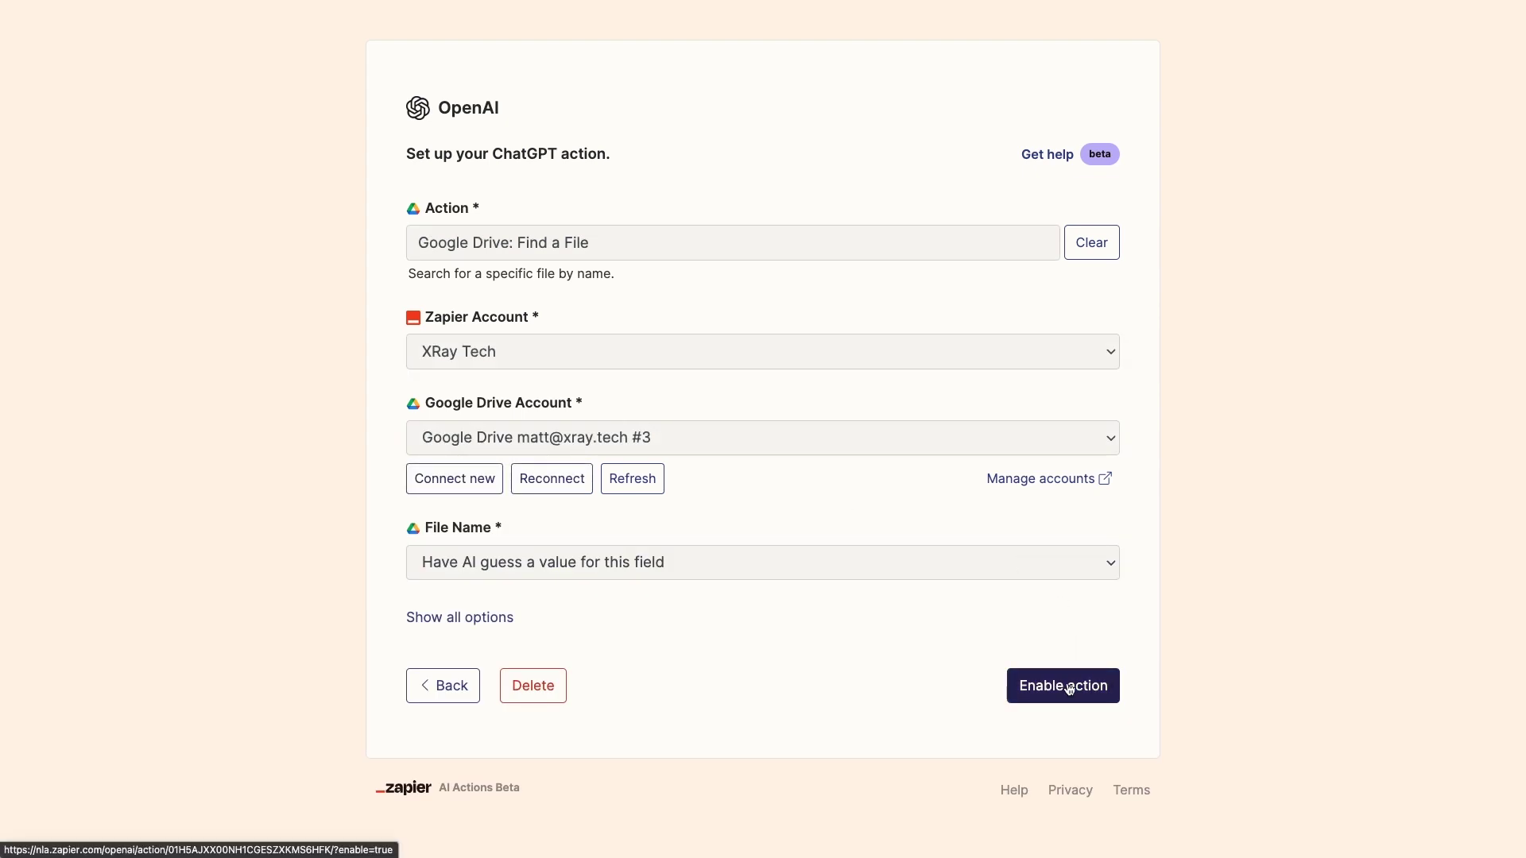
click(1070, 685)
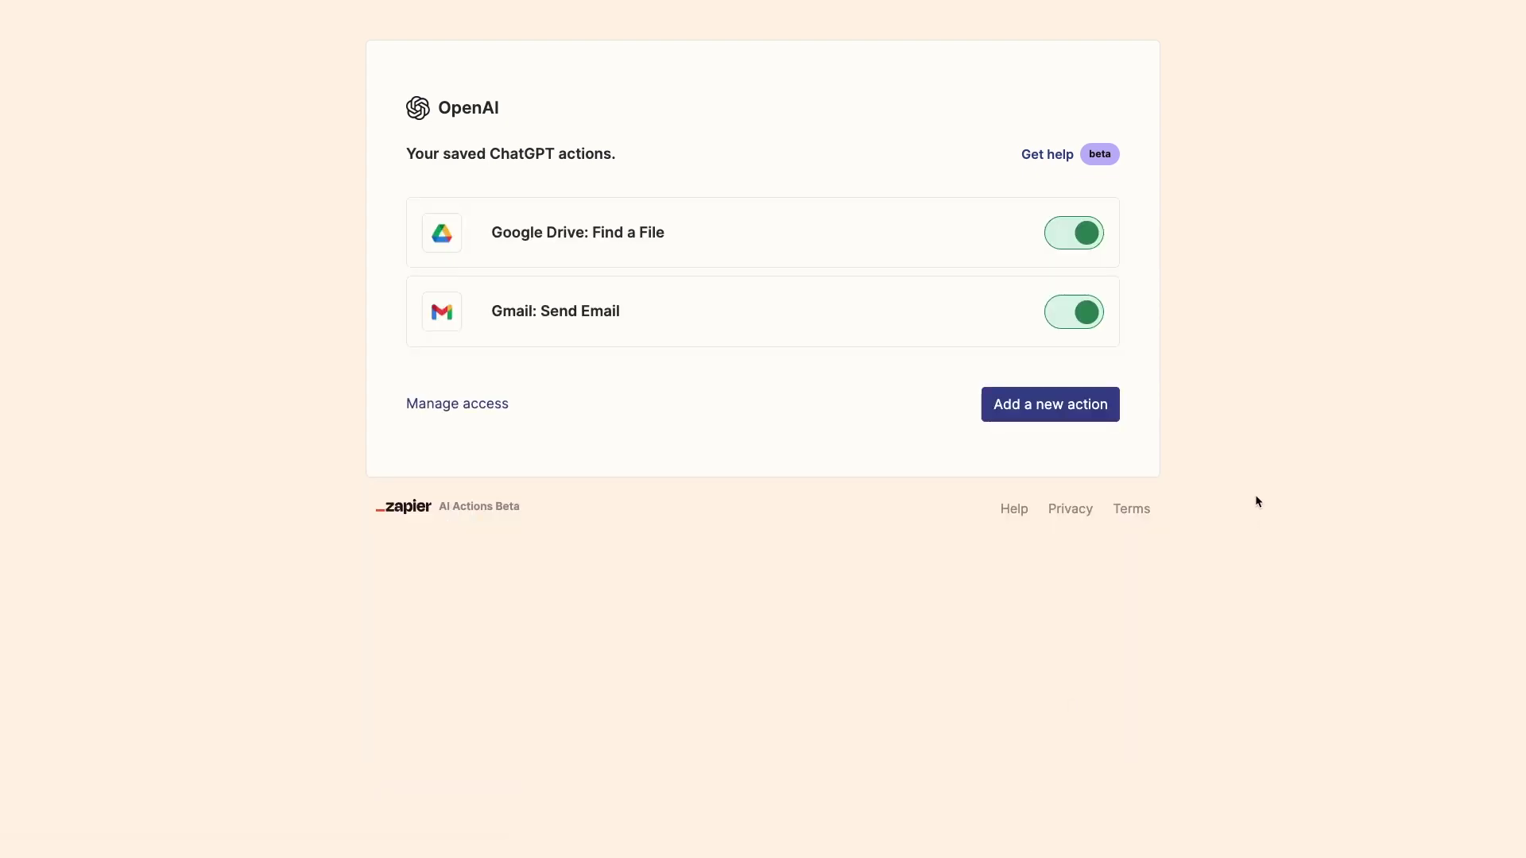
Enable a Slack: Send Channel Message action with the XRay account and channel fixed to tutorials.
click(1090, 409)
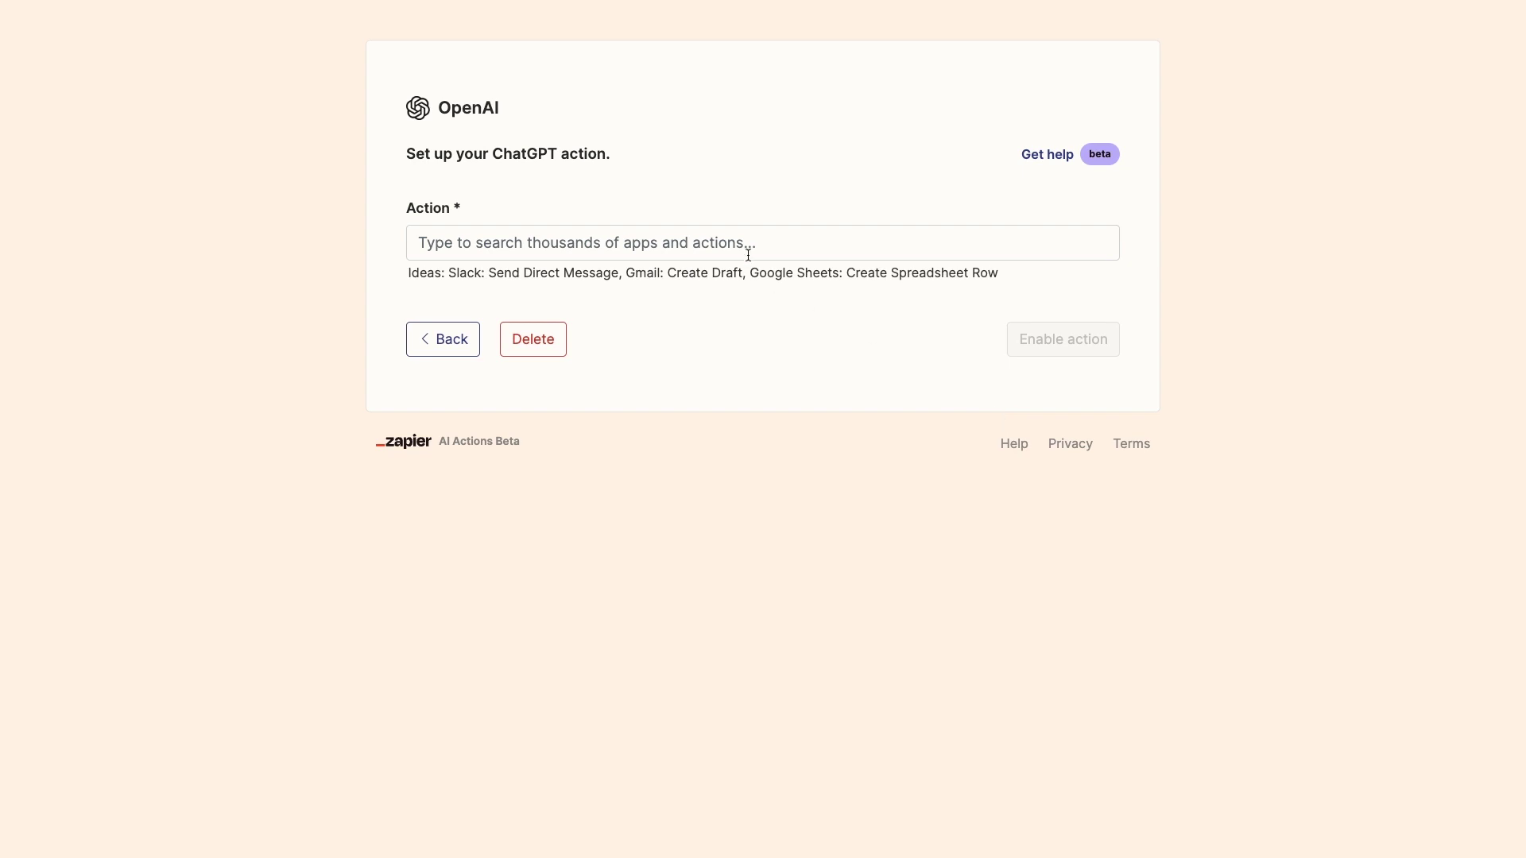
text(slack send message)
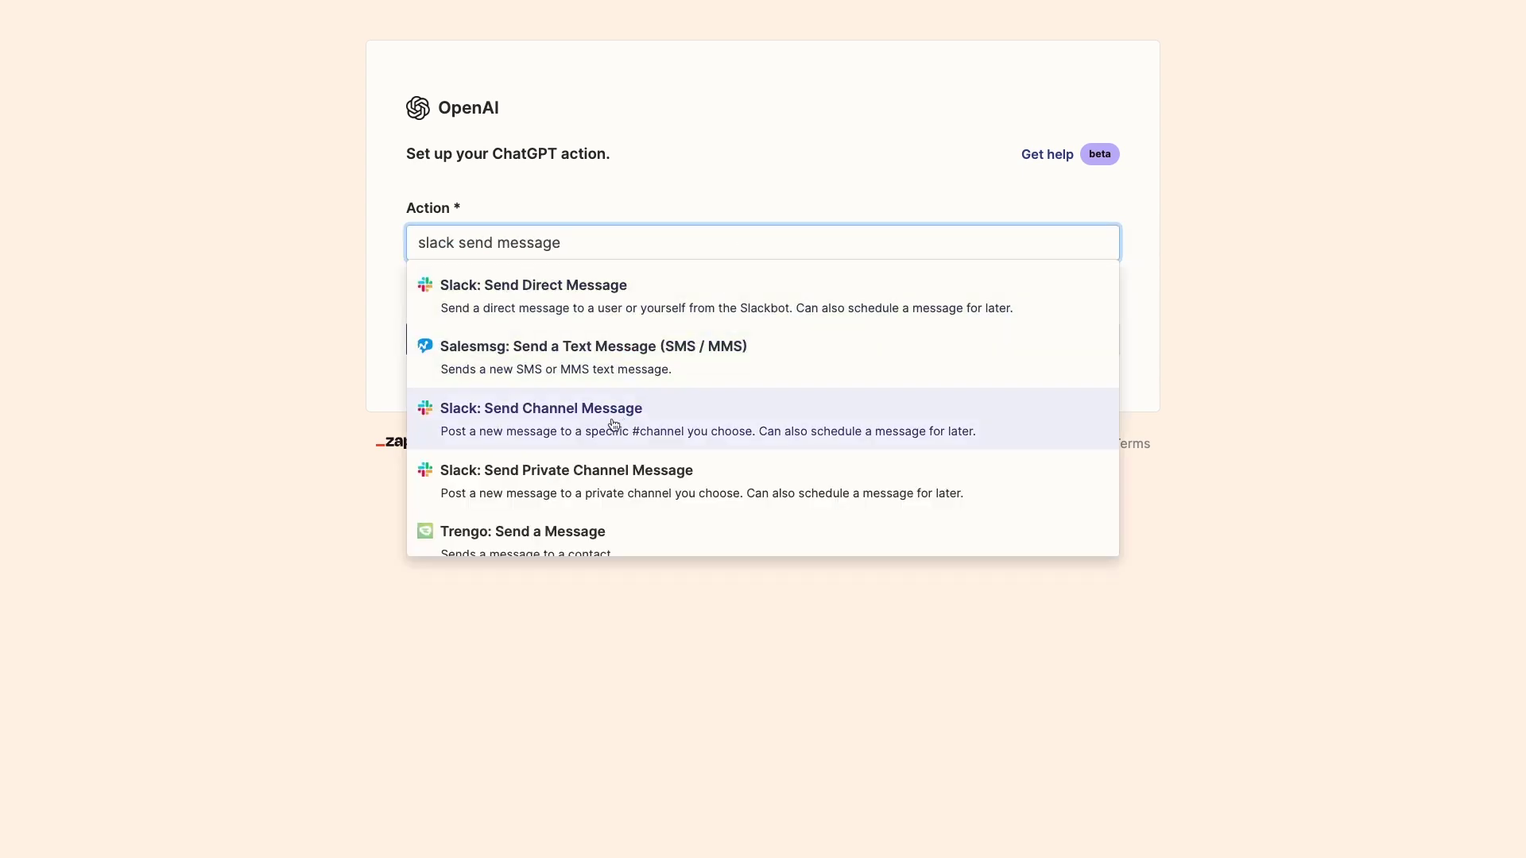
click(637, 419)
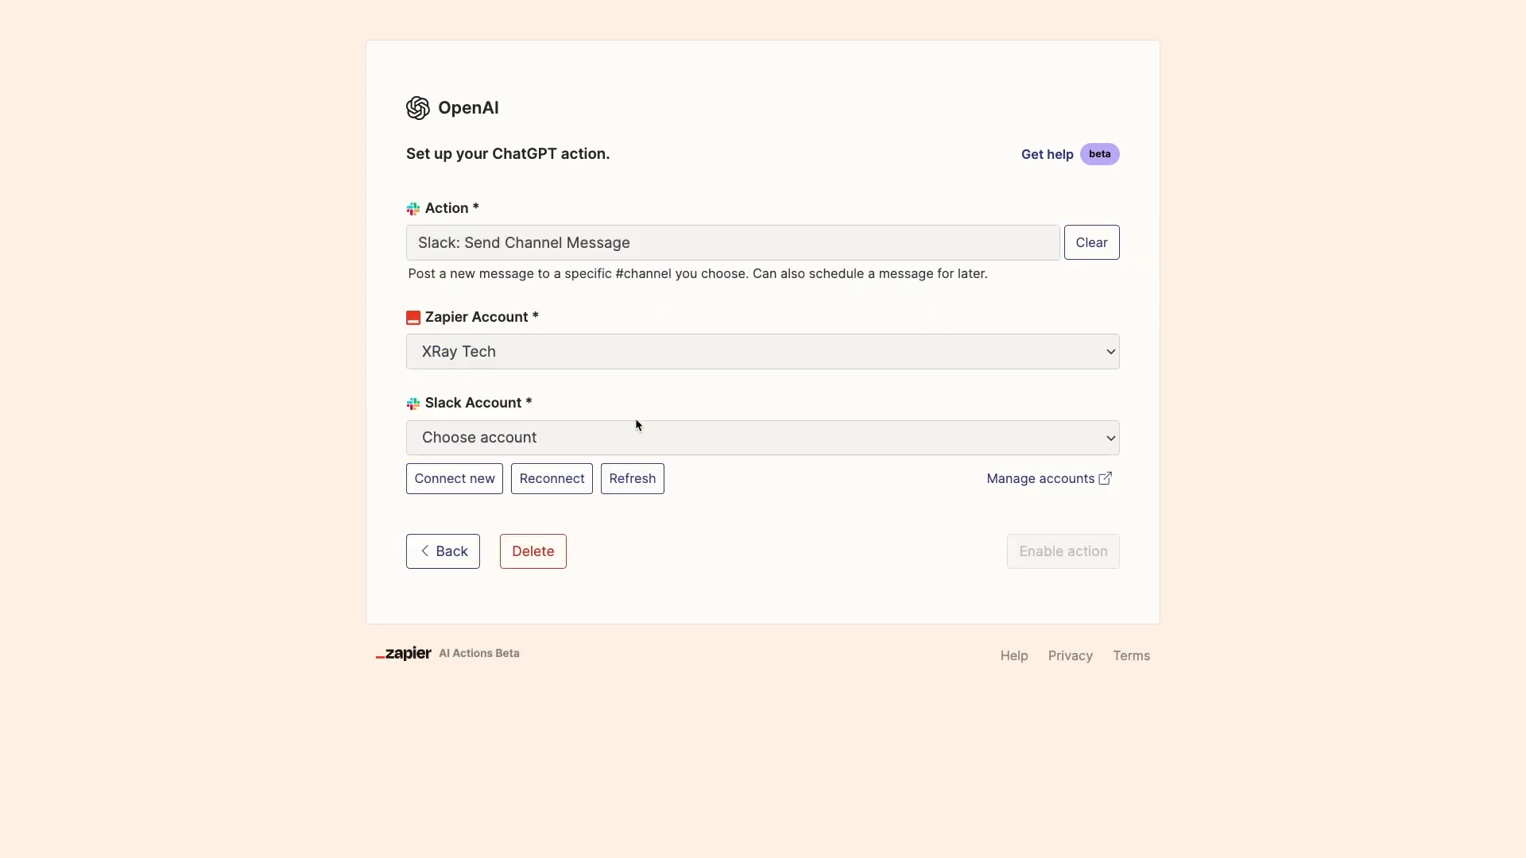
click(648, 433)
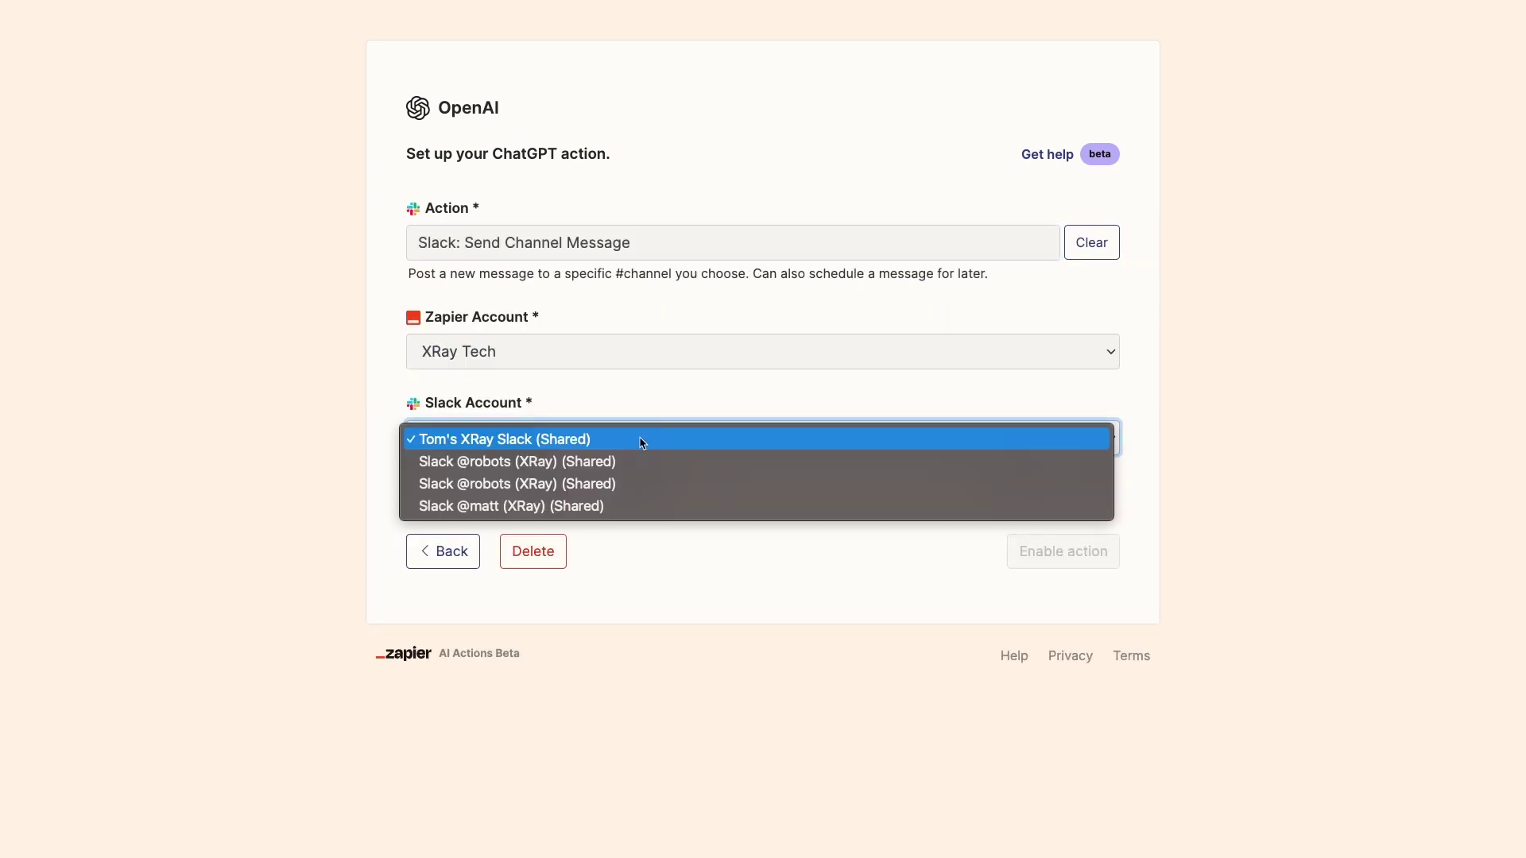
click(637, 438)
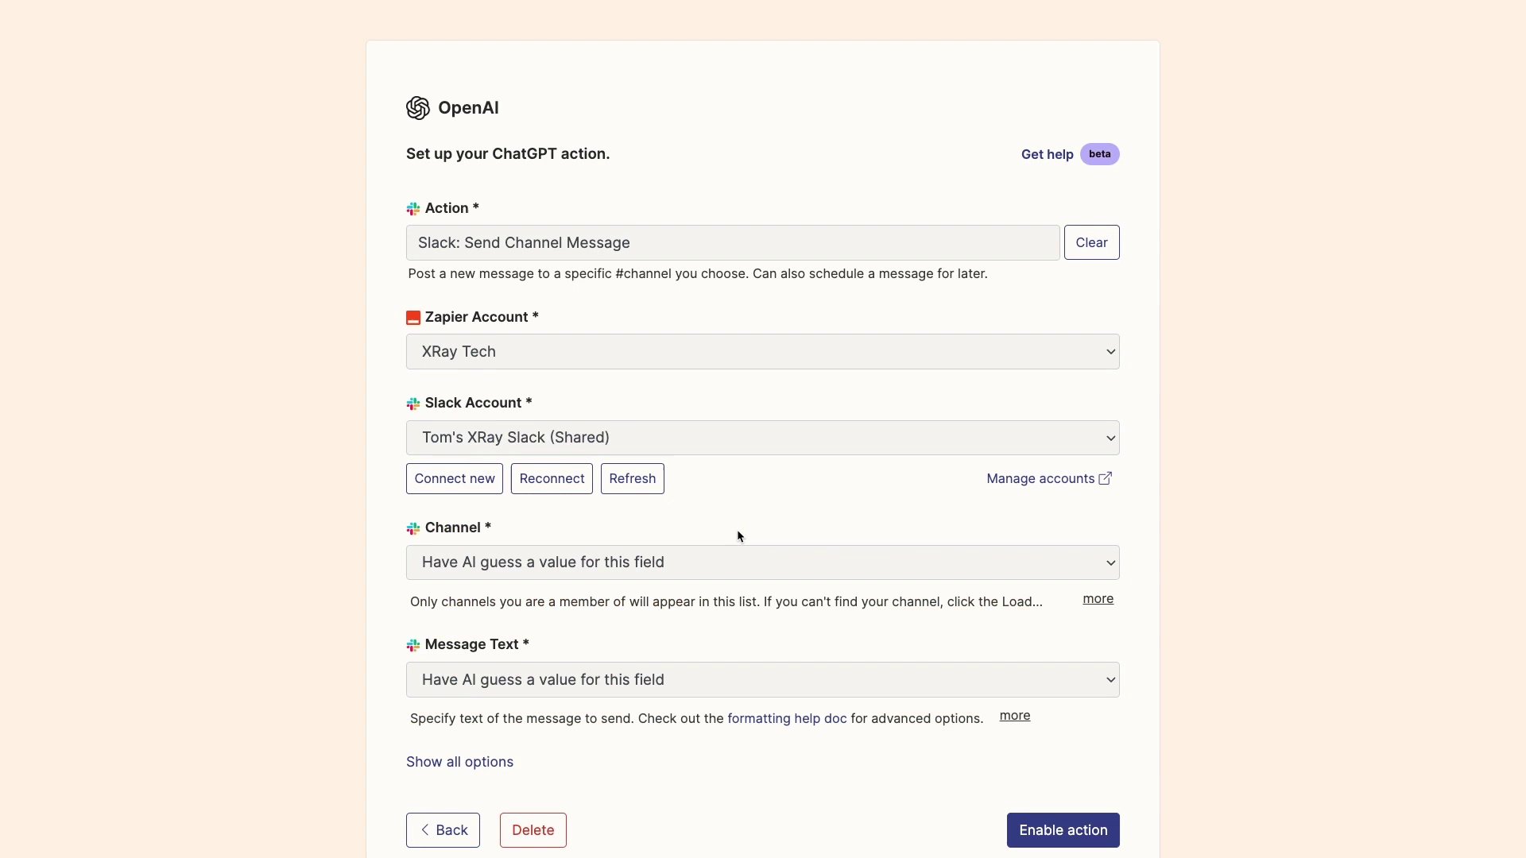
scroll(737, 529, down, 1)
click(733, 531)
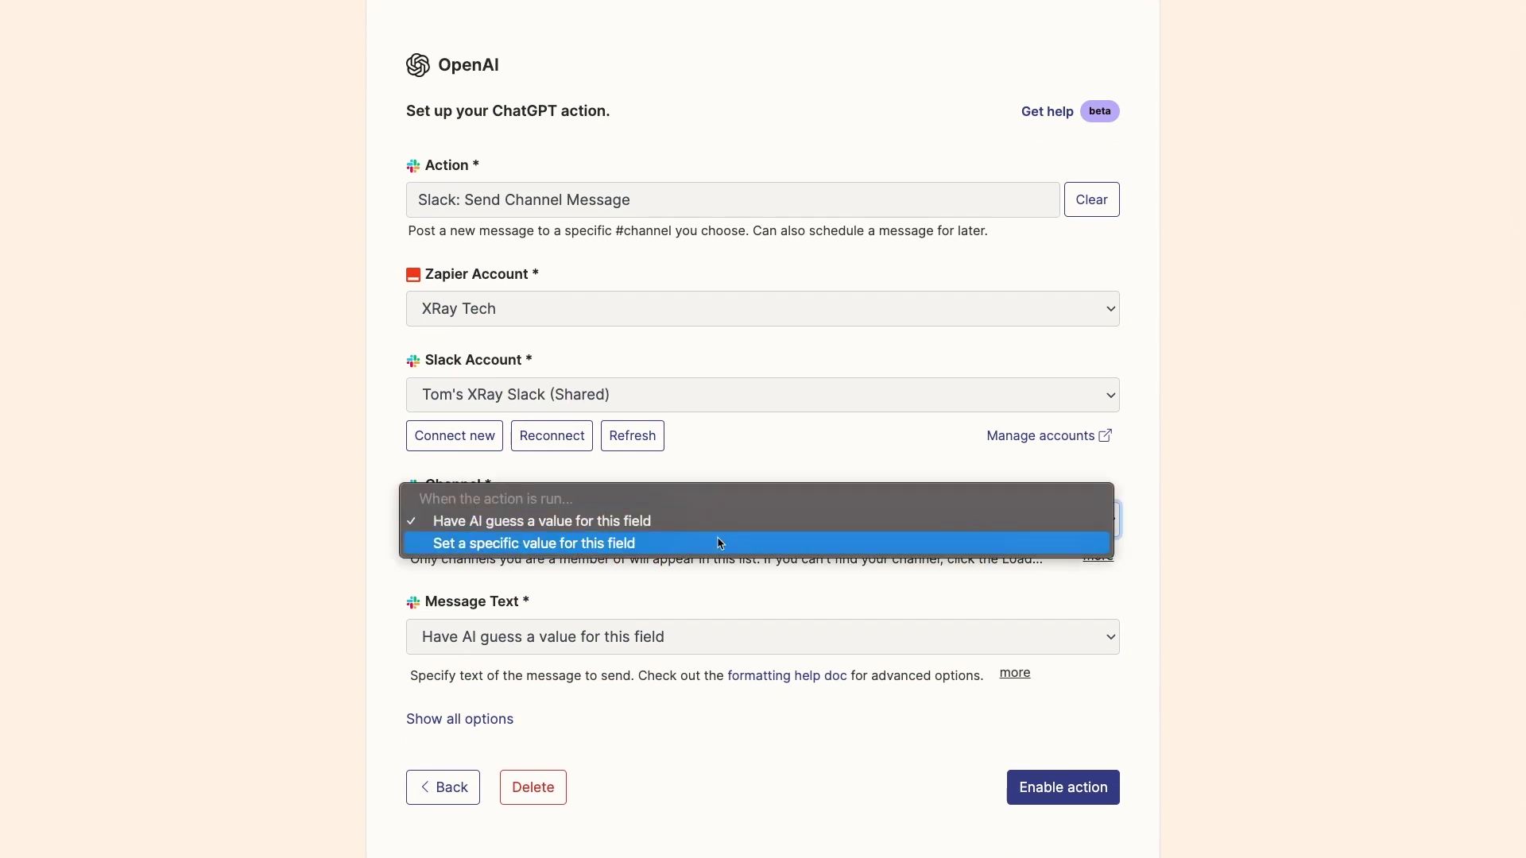
click(718, 541)
click(717, 549)
text(tutorials)
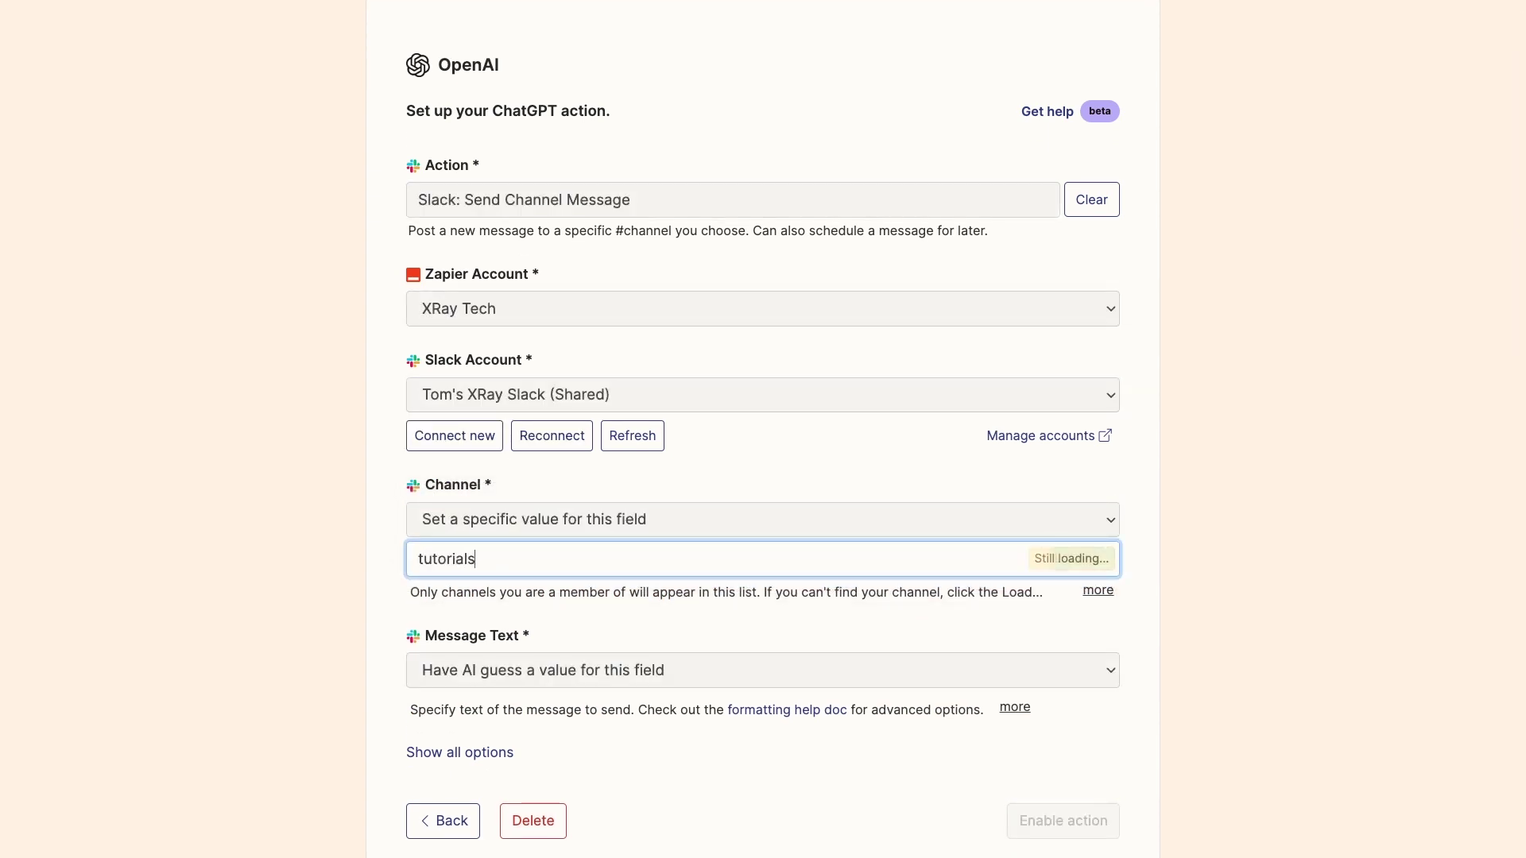
click(570, 602)
scroll(1262, 627, down, 2)
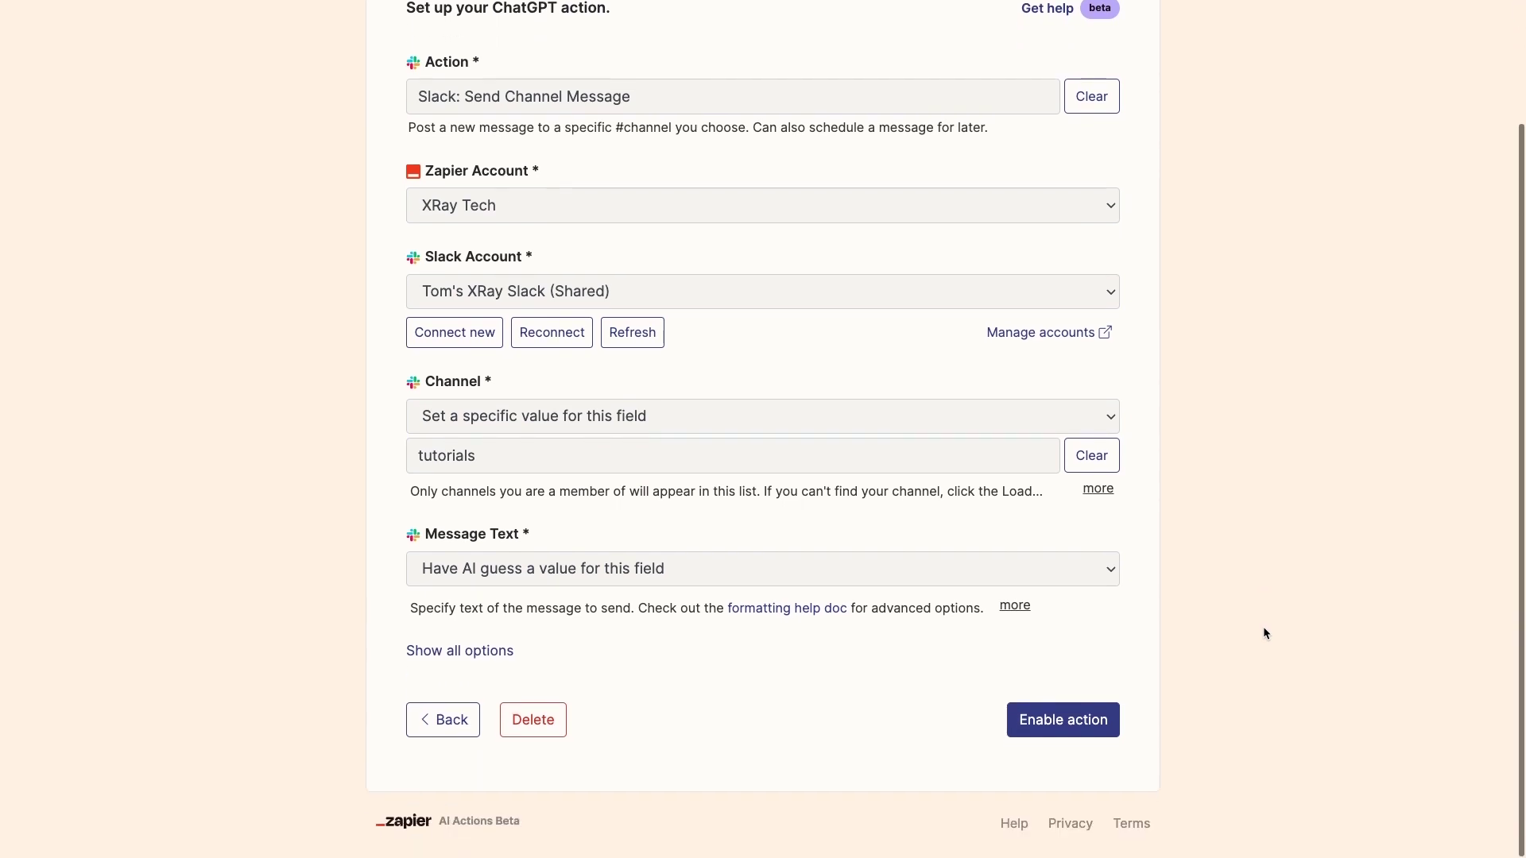
click(1103, 729)
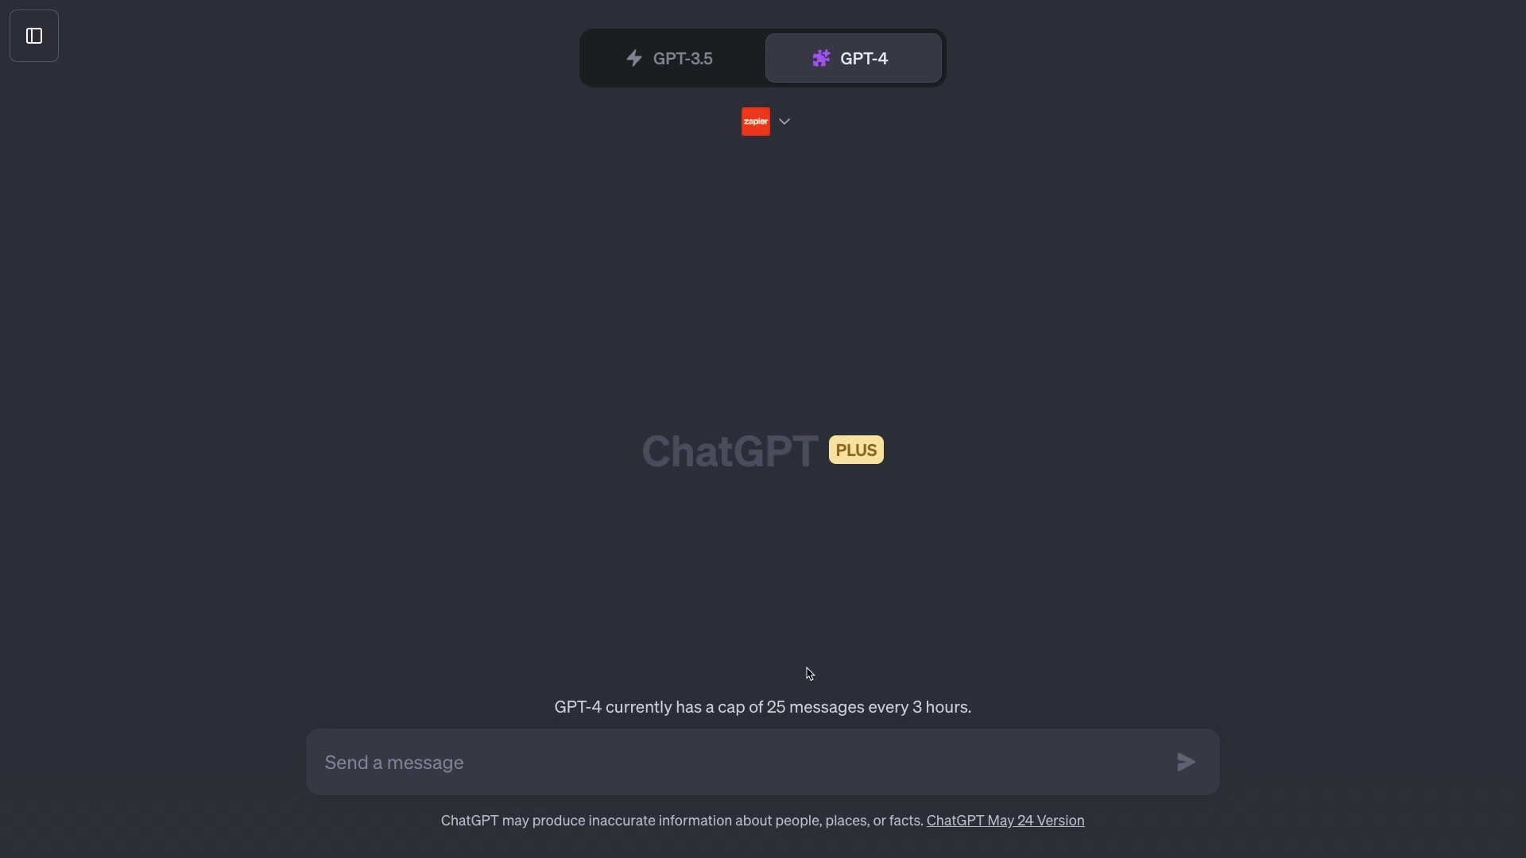
Ask ChatGPT to find the Google Drive file 'GPT Plugin Test' and open its Zapier confirmation.
text(Search for a file in my Google Drive named "GPT Plugin Test".)
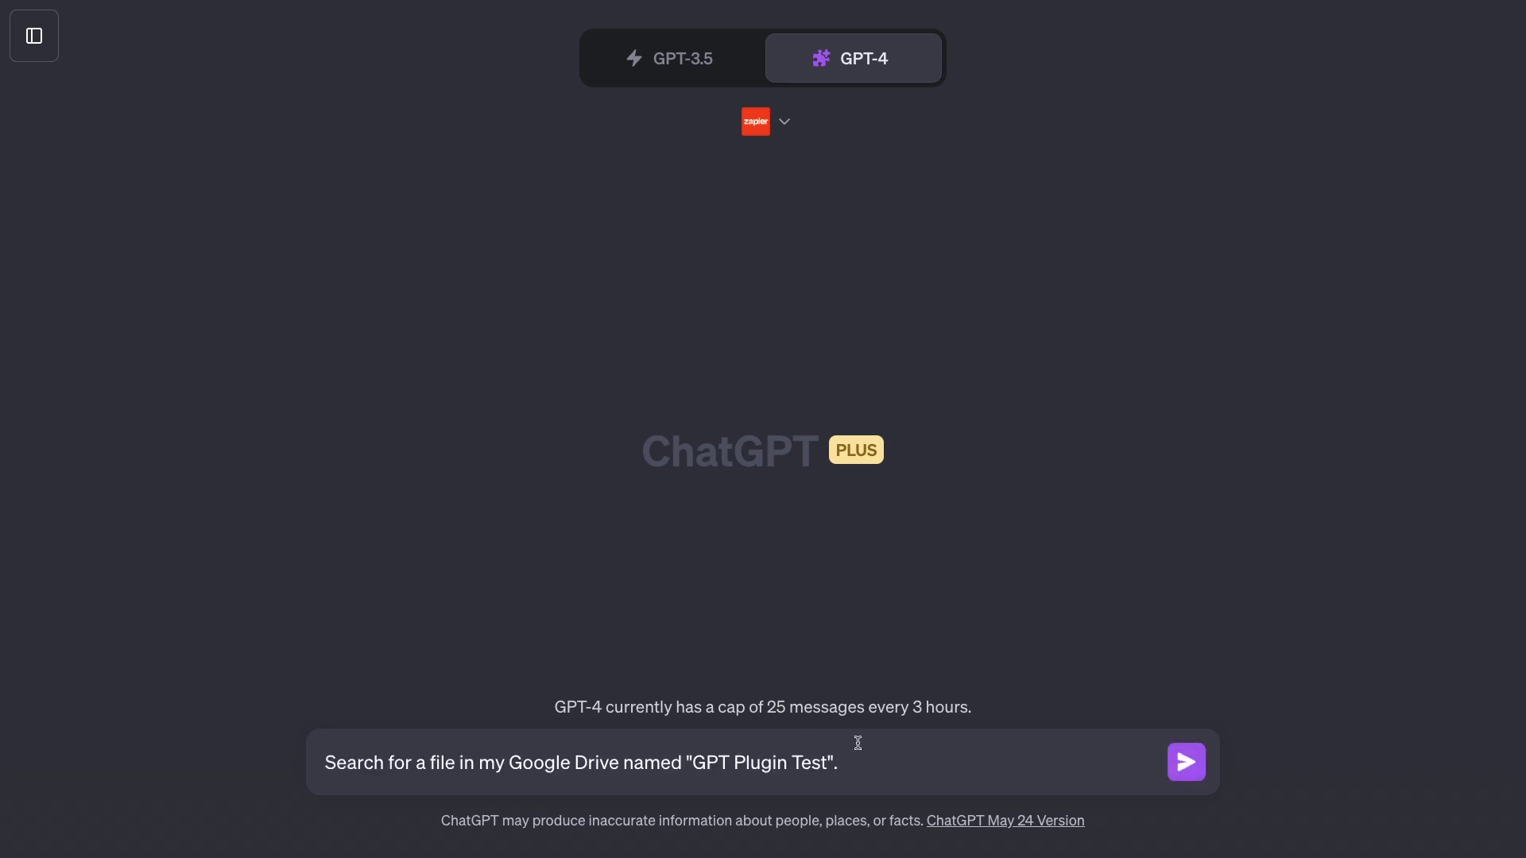
click(1175, 757)
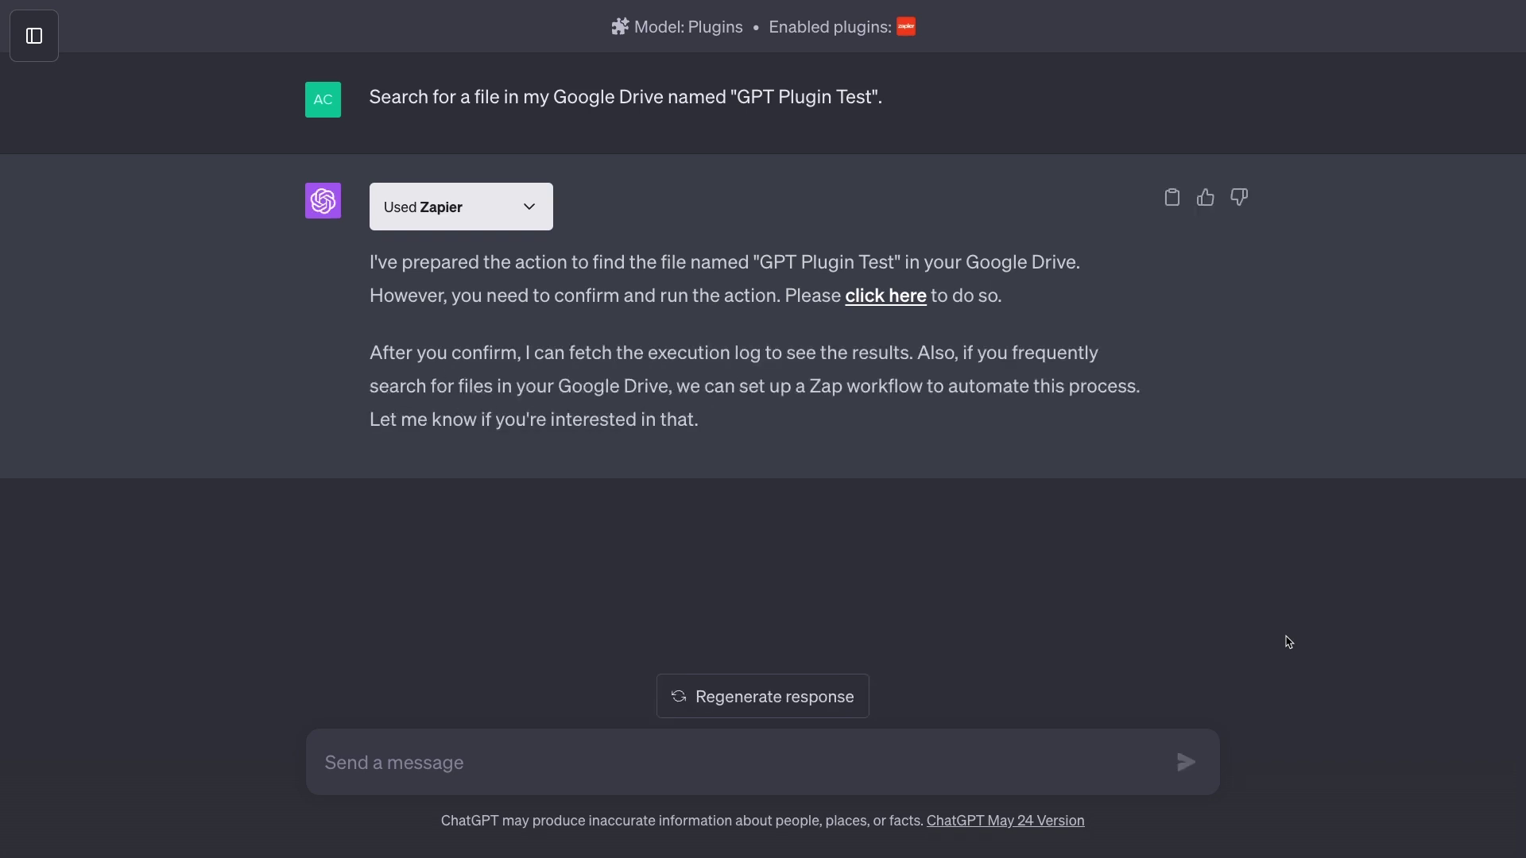
click(909, 299)
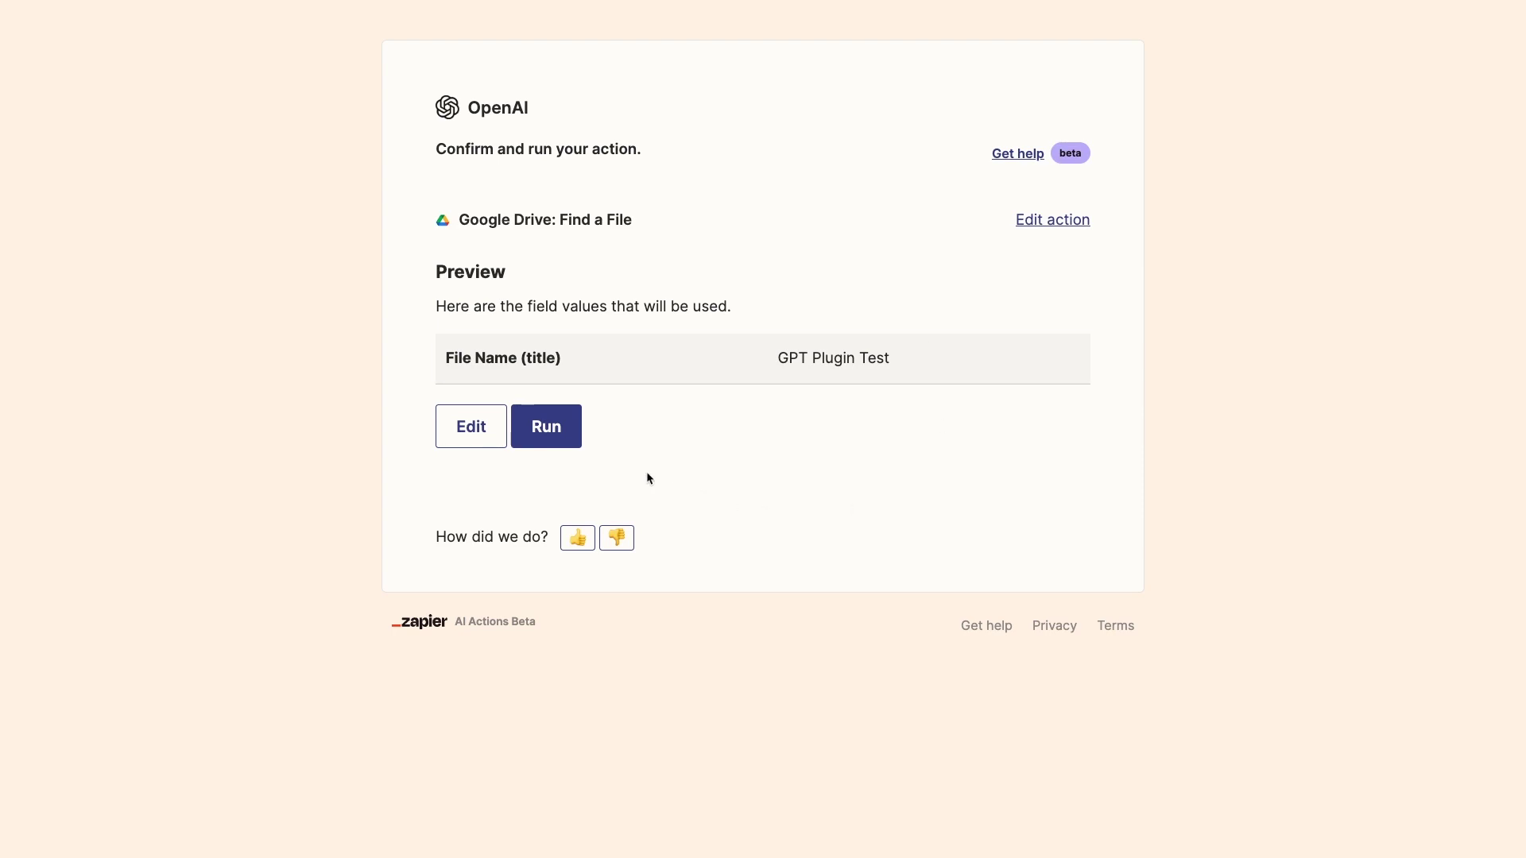
Run the 'GPT Plugin Test' file search in Zapier and reply 'confirmed' in ChatGPT.
click(572, 434)
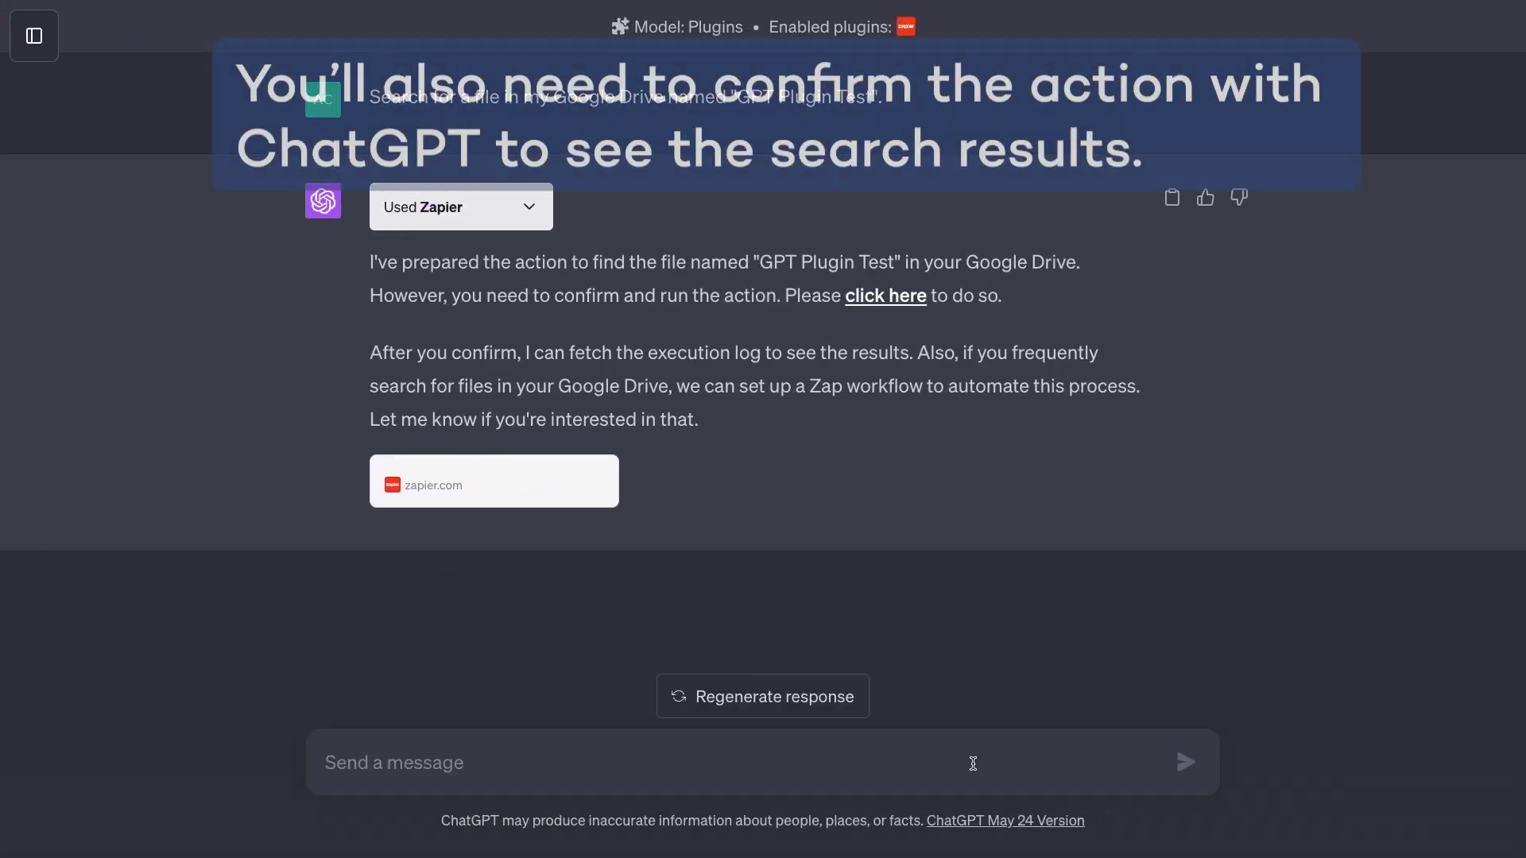
text(confirmed)
key(Return)
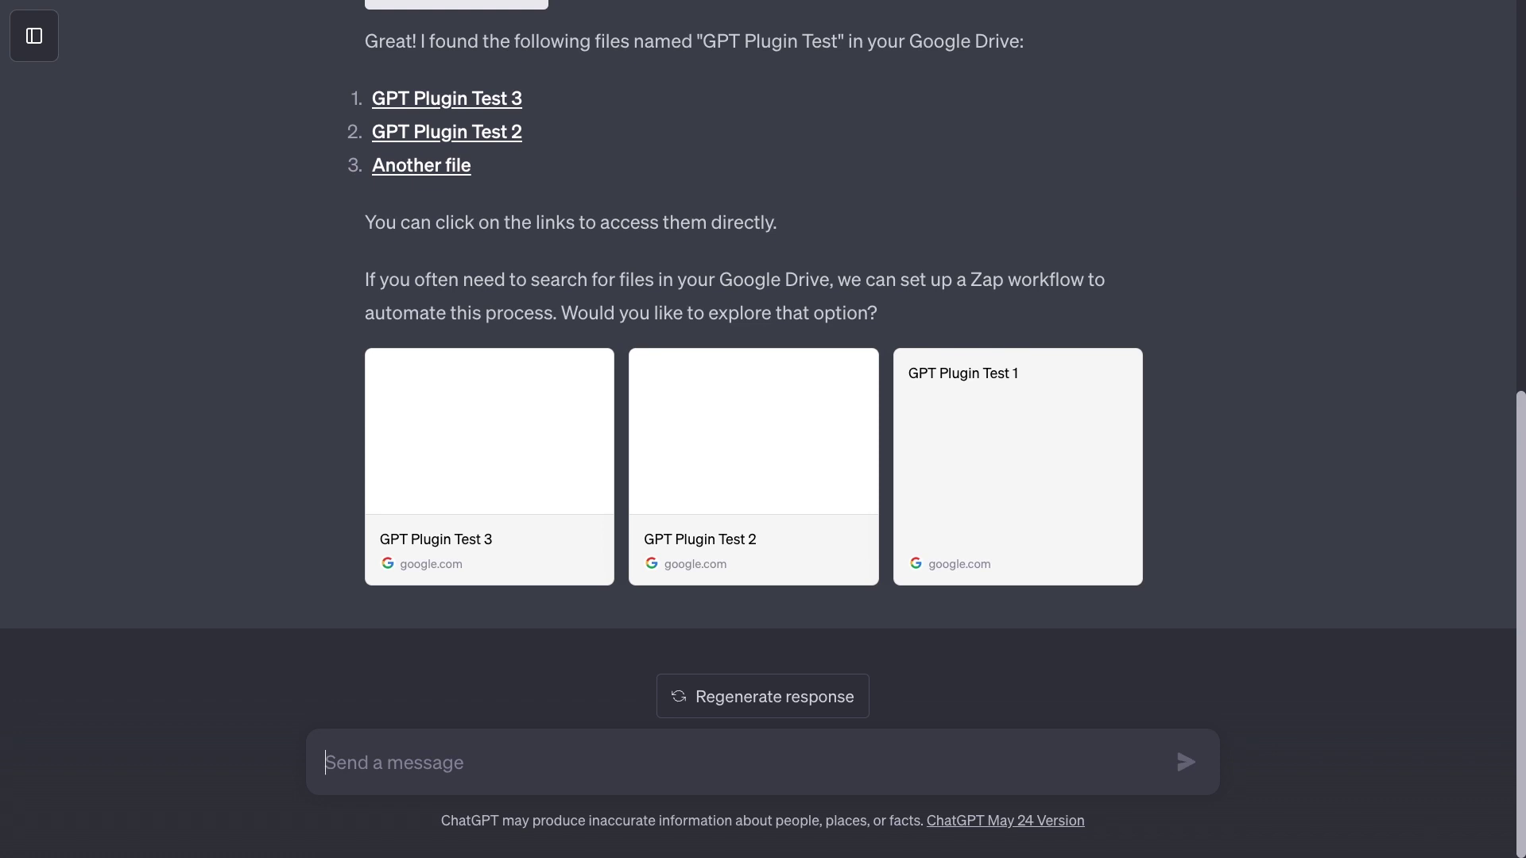
Ask ChatGPT to send the three found file links to #tutorials and open the Slack confirmation.
text(Send those links to the #tutorials channel in Slack.)
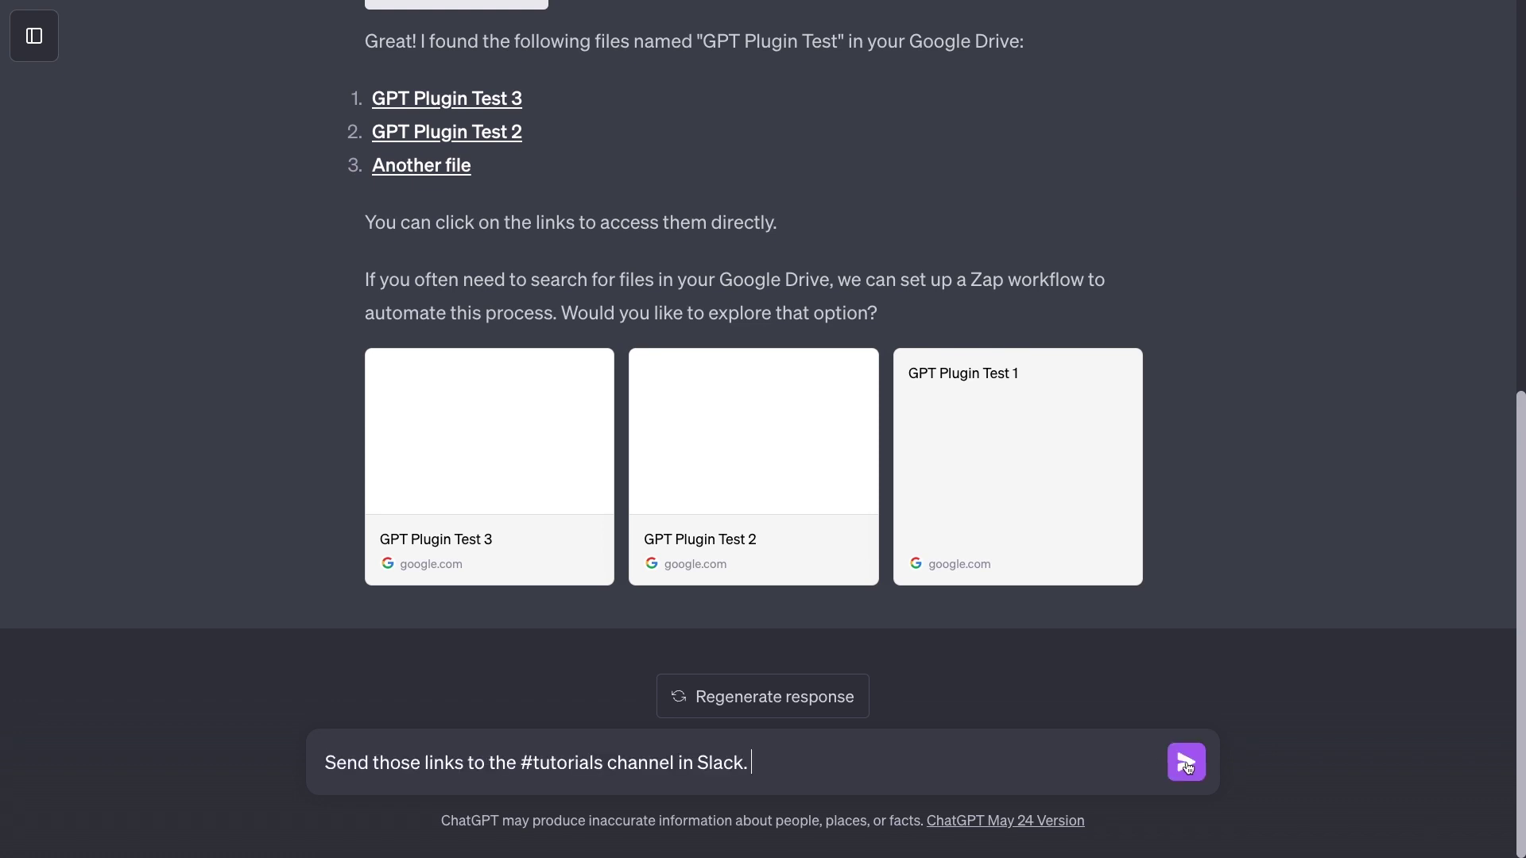
click(1186, 765)
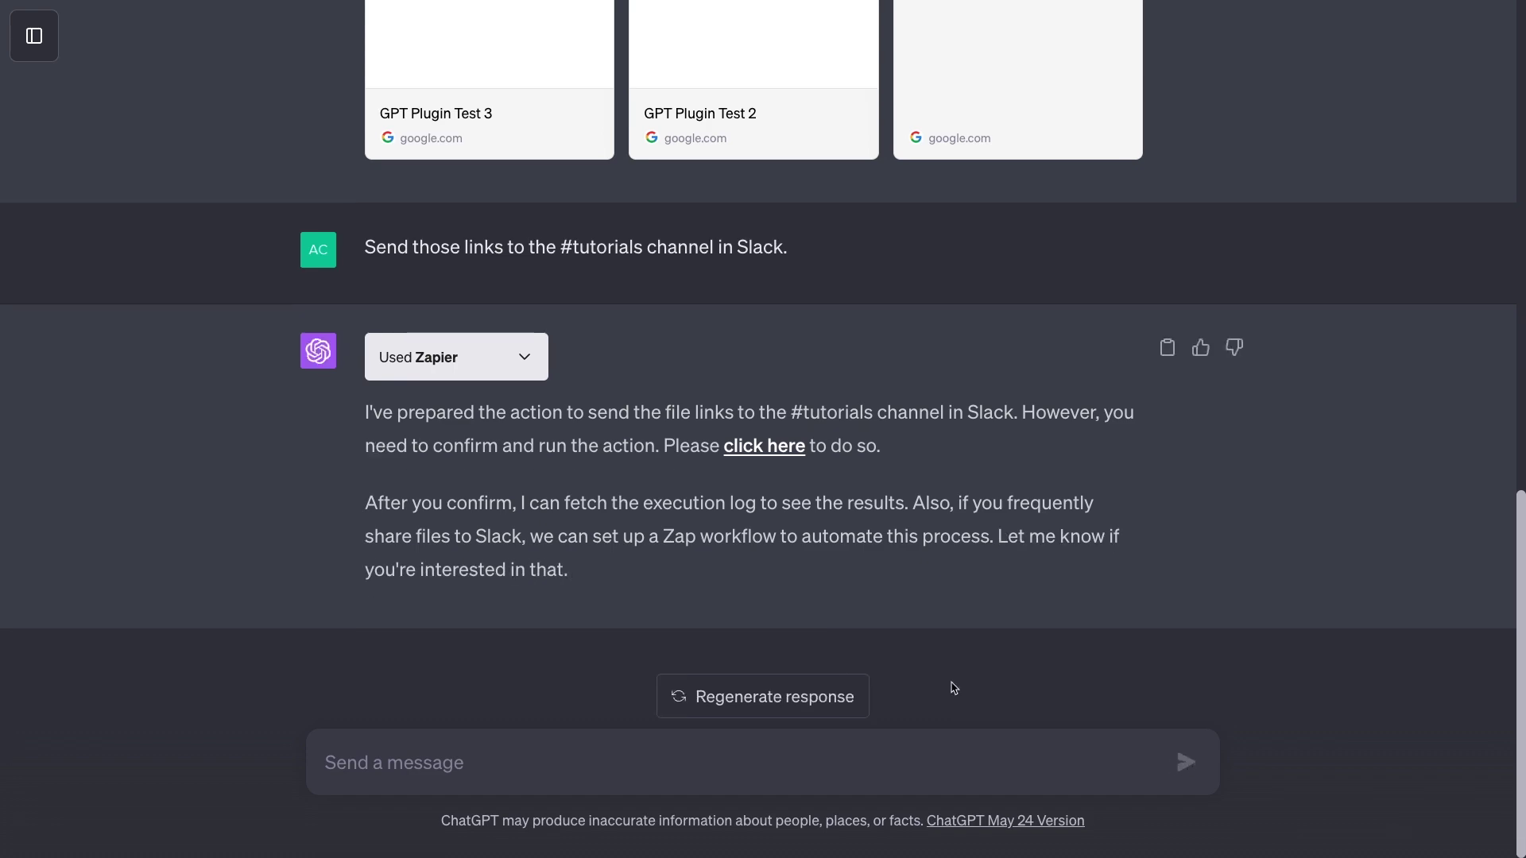
click(765, 443)
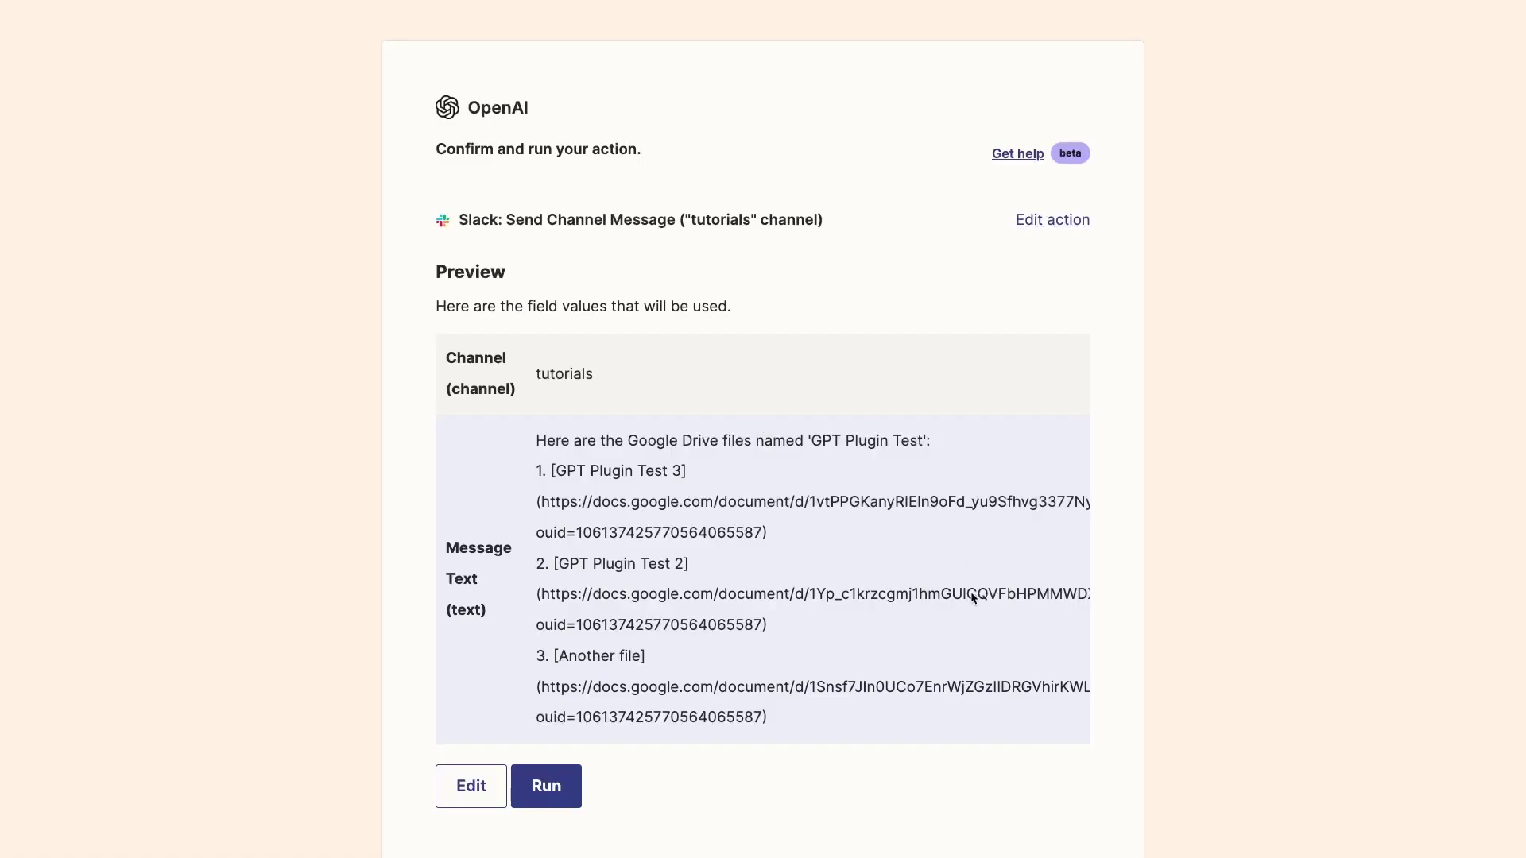
Run the Slack: Send Channel Message action posting the three file links to #tutorials.
click(567, 781)
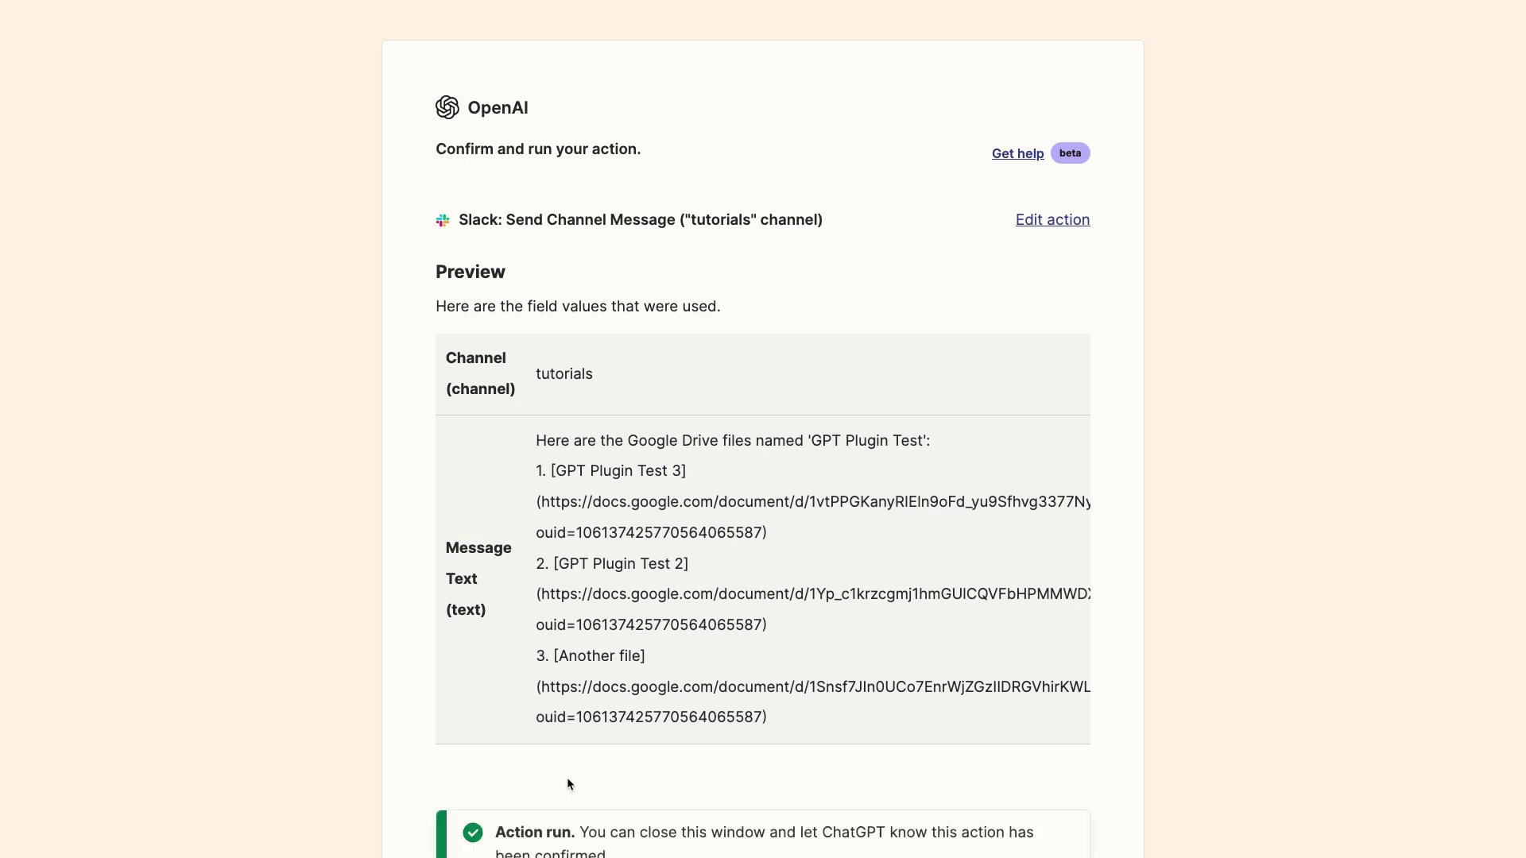
scroll(567, 784, down, 3)
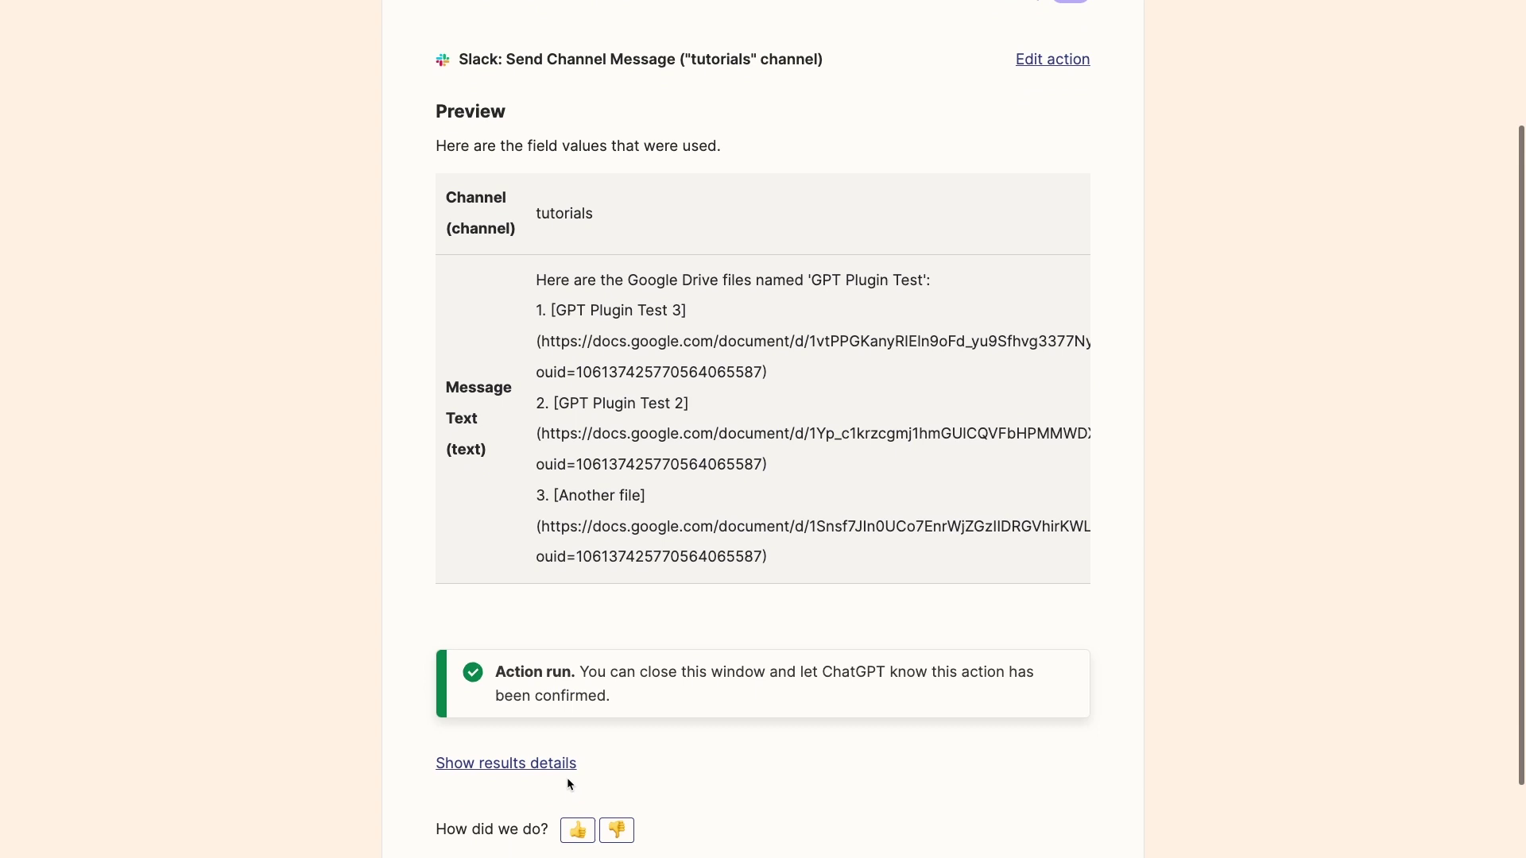